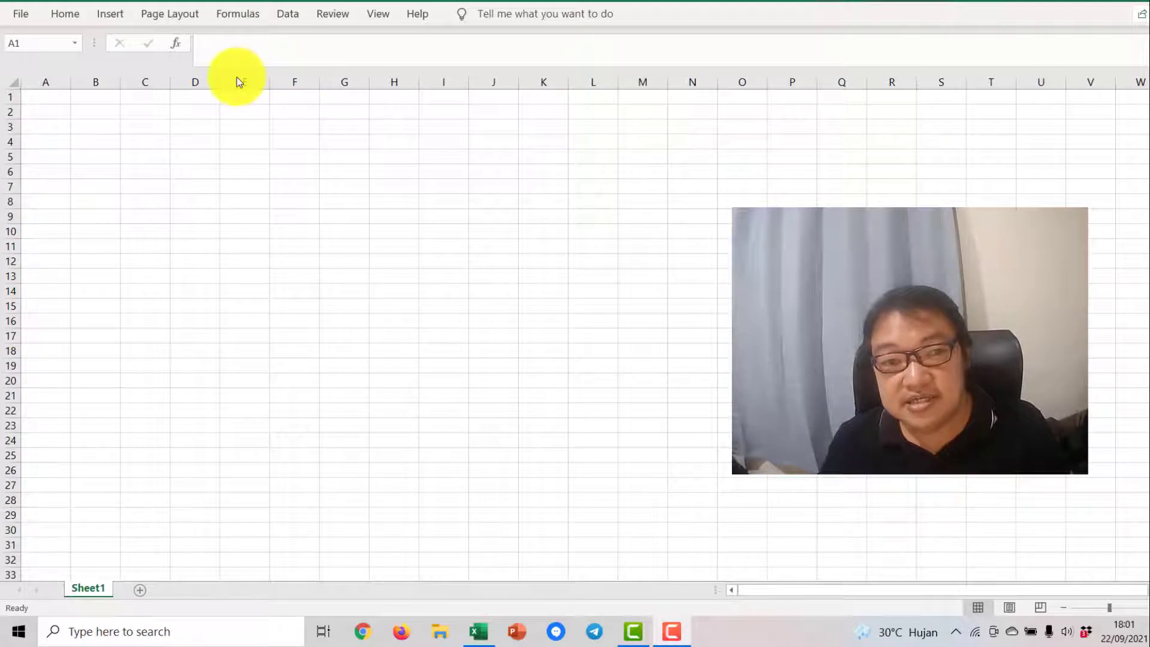
Enter the heading "Nama Obat" in cell B2 and fit column B's width to its text
left_click(108, 129)
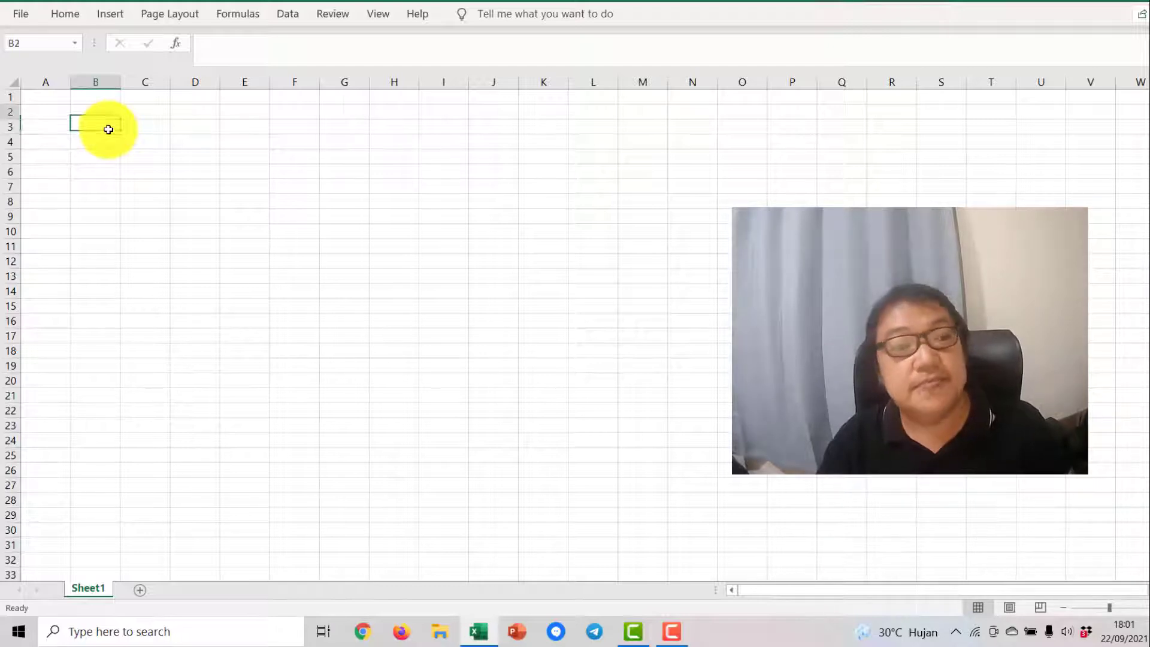
key("Up")
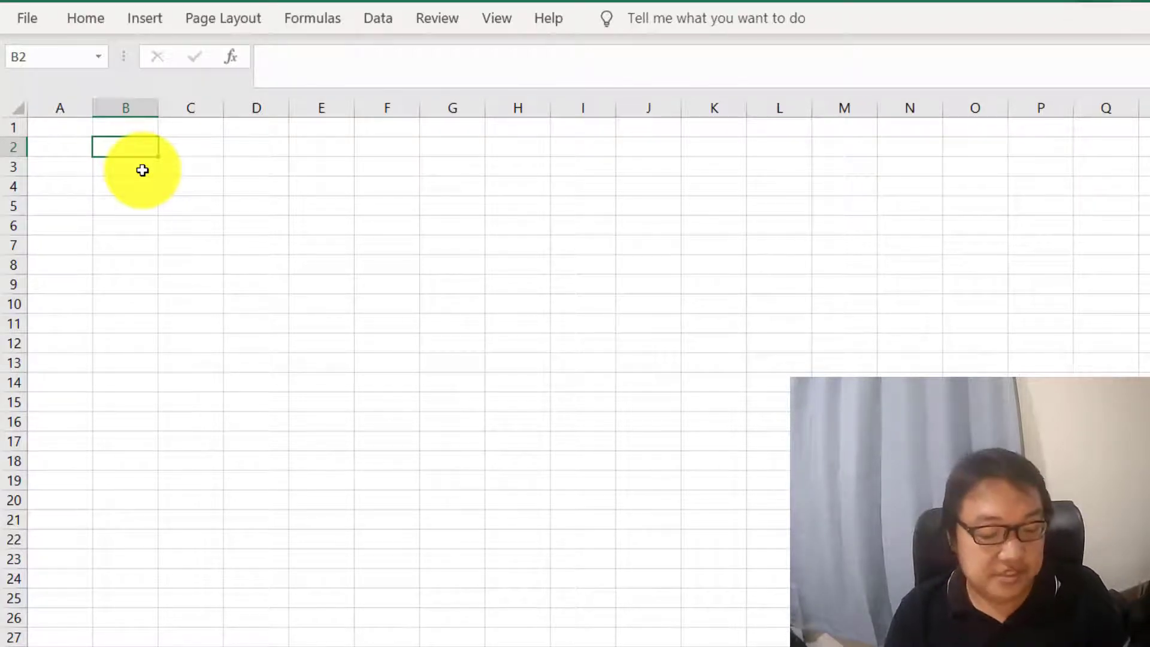
type("N")
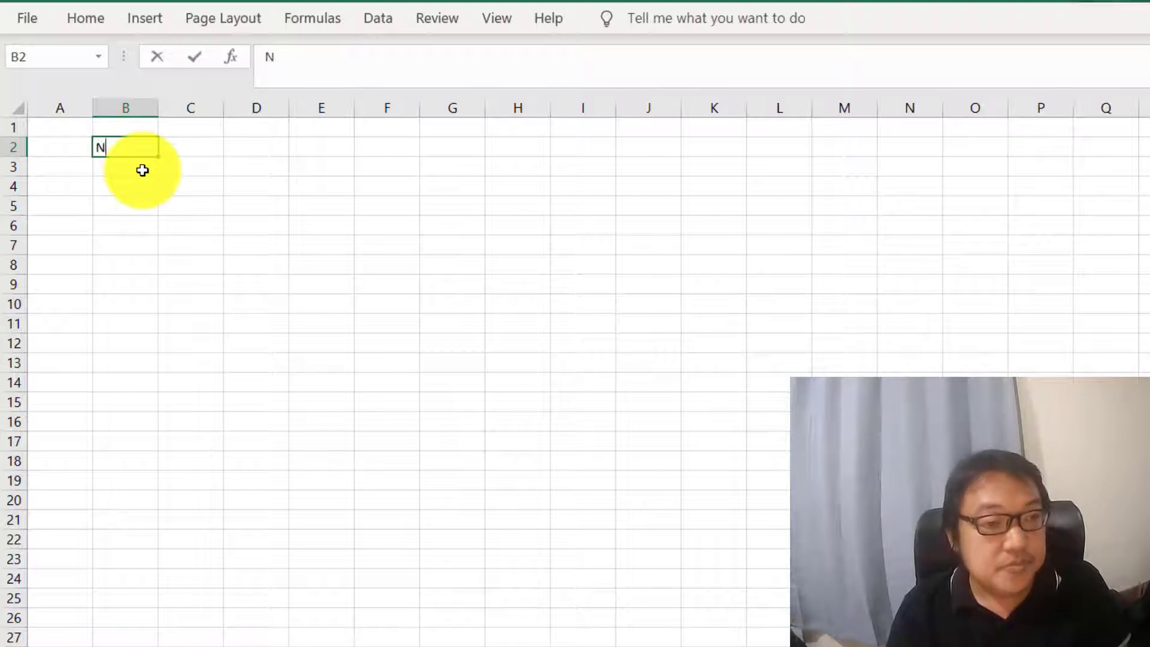
type("ama Obat")
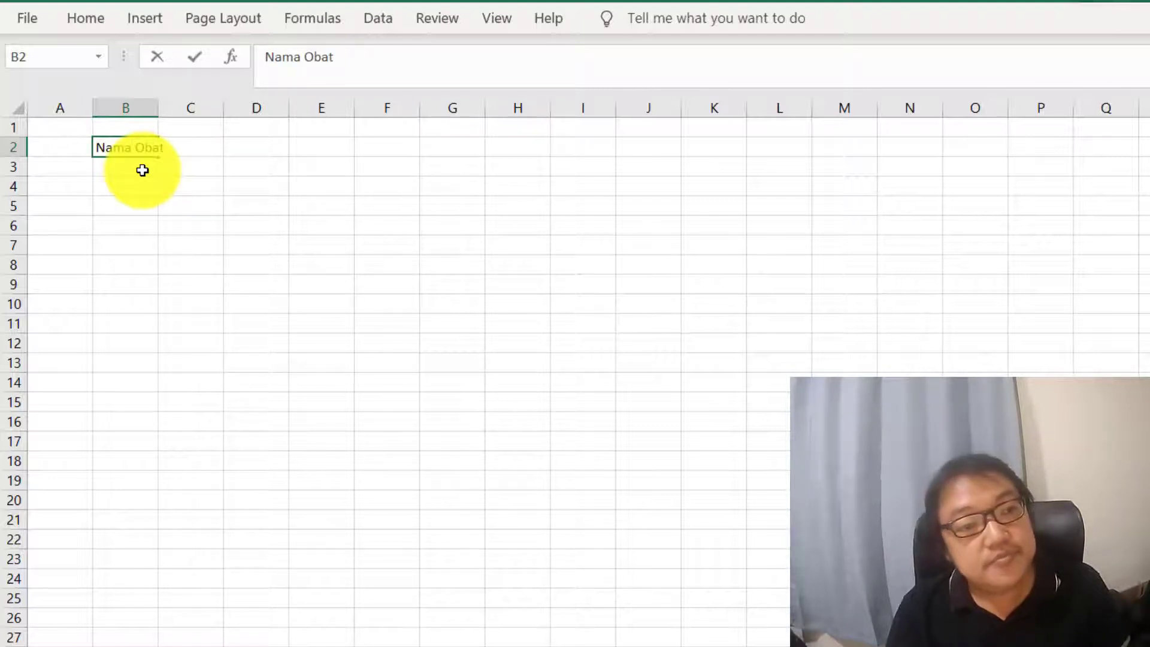
key("Tab")
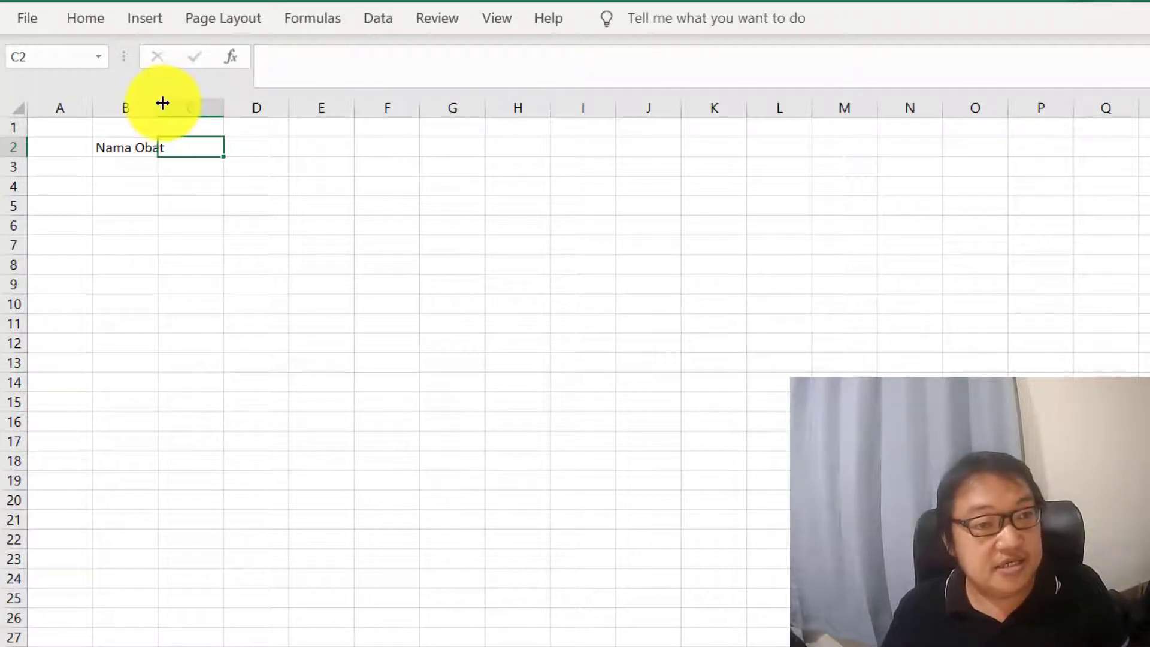
double_click(163, 102)
left_click(154, 148)
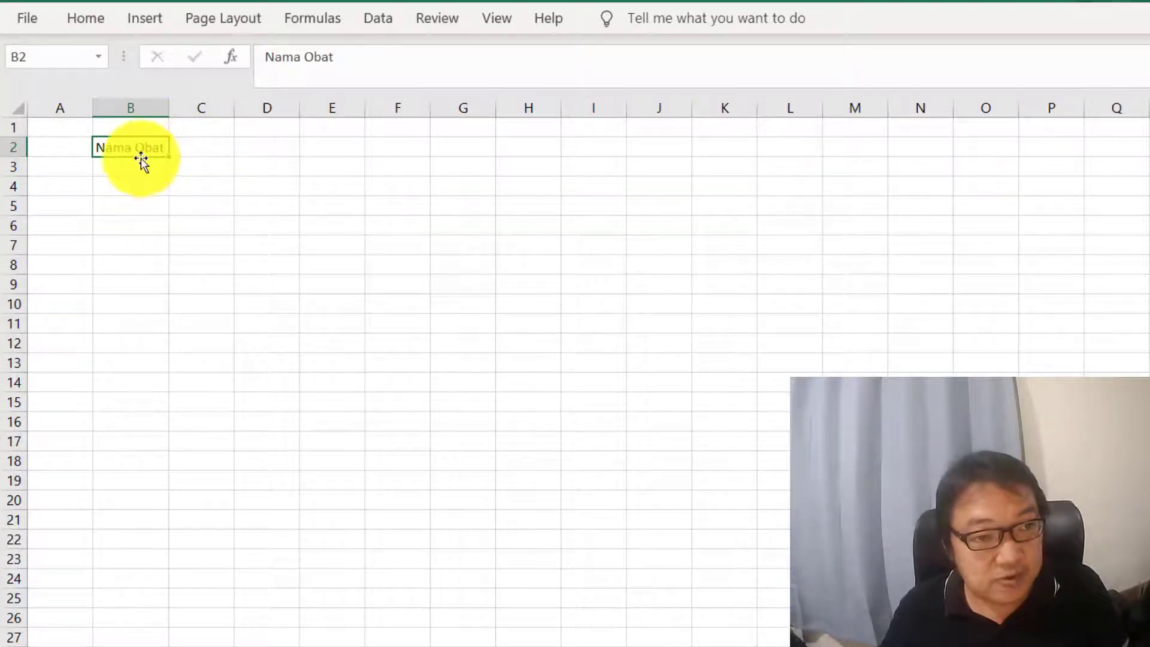
left_click(182, 146)
left_click(146, 147)
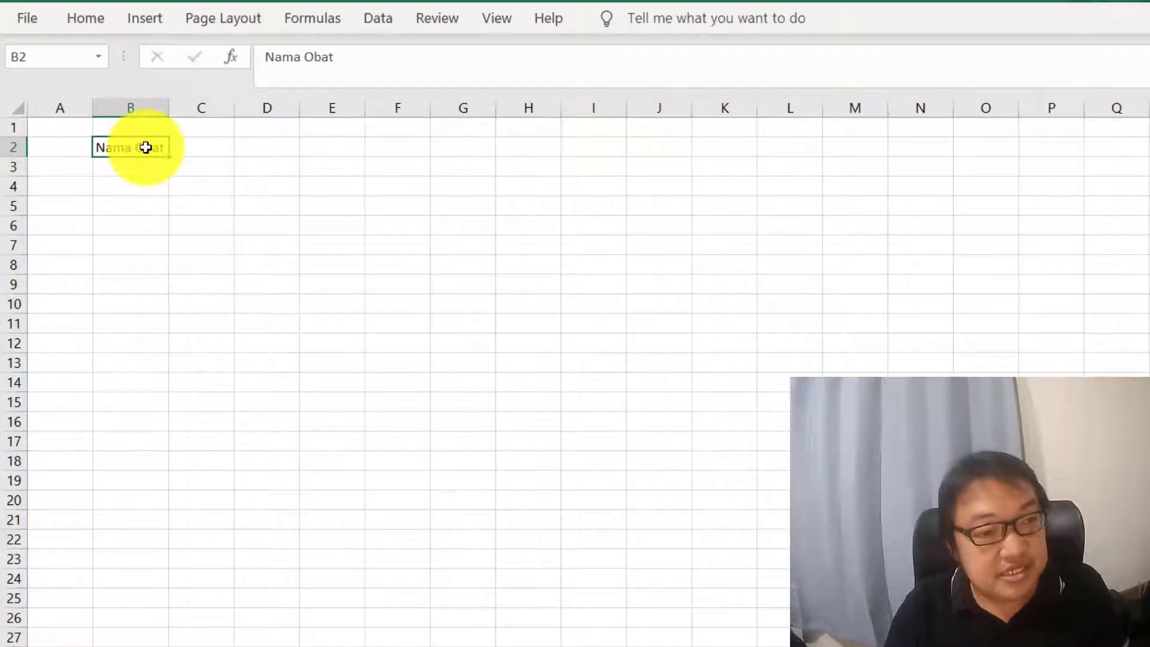
key("Right")
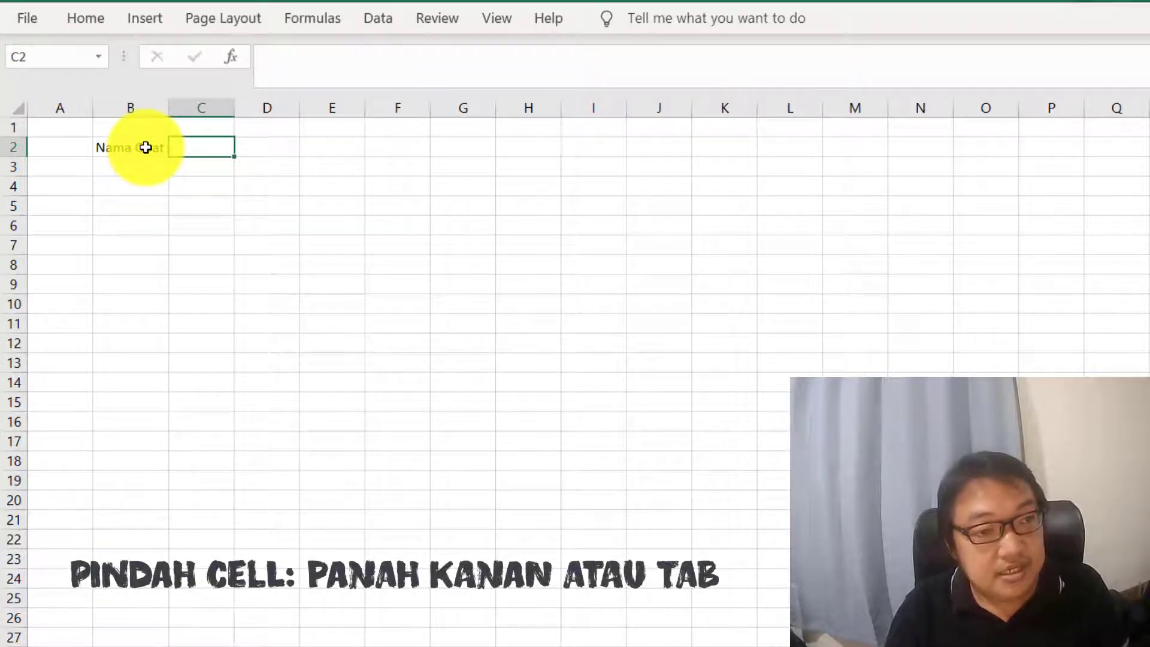
key("Left")
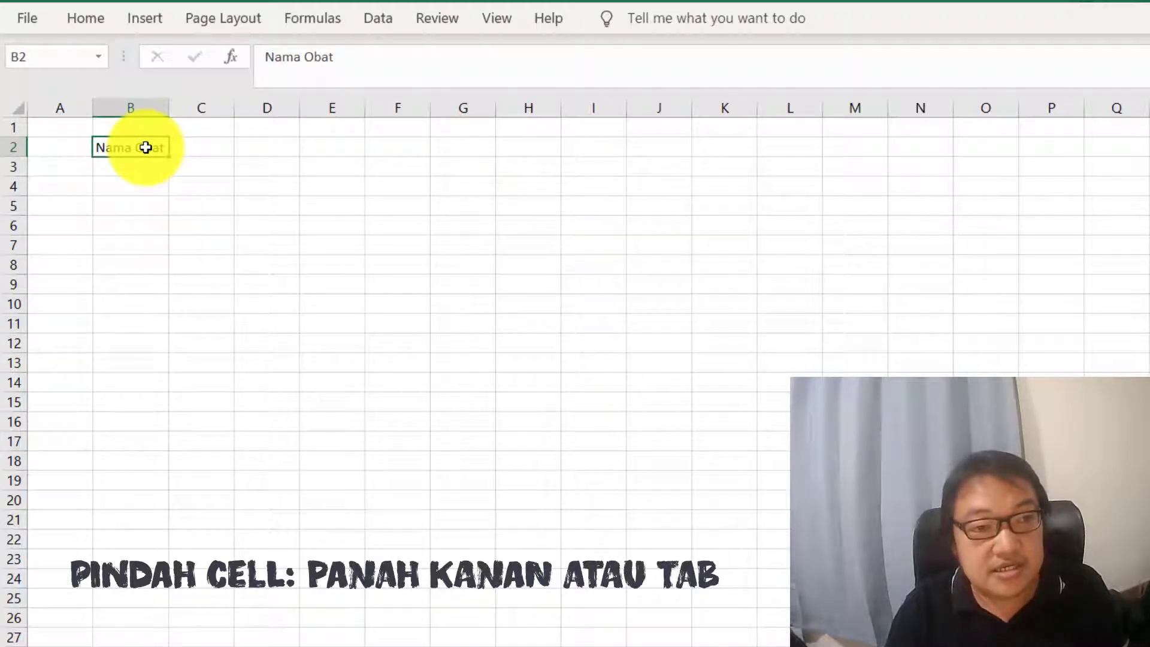
Enter the headings "Supplier" in cell C2 and "Harga Satuan" in cell D2
key("Tab")
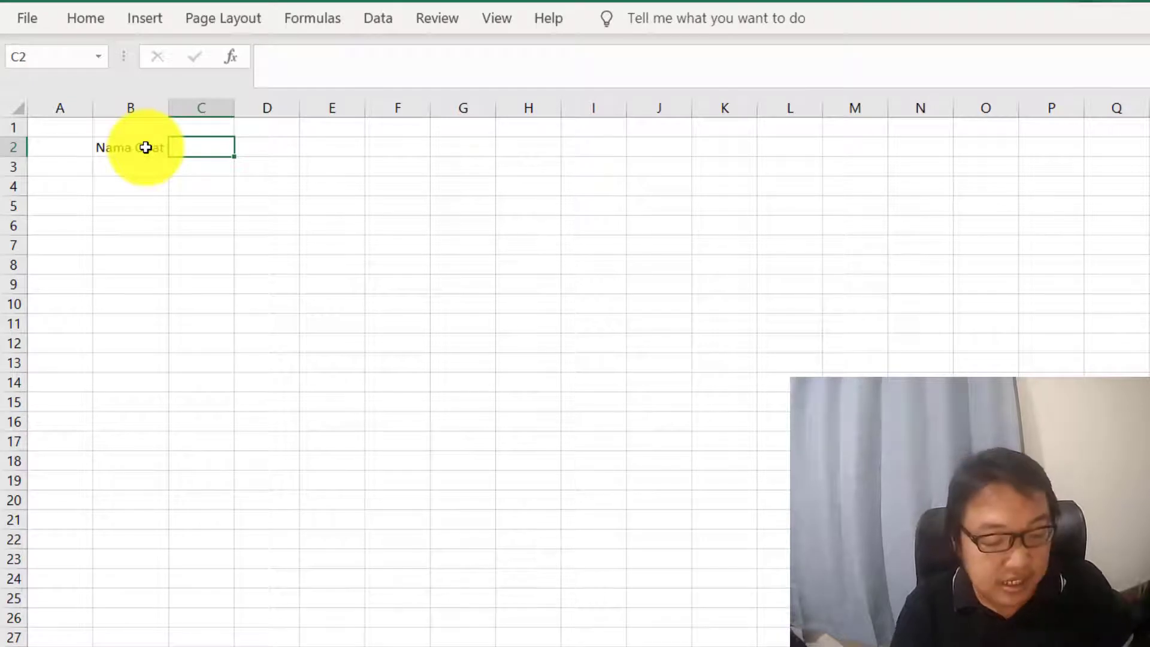
type("Su")
type("ppli")
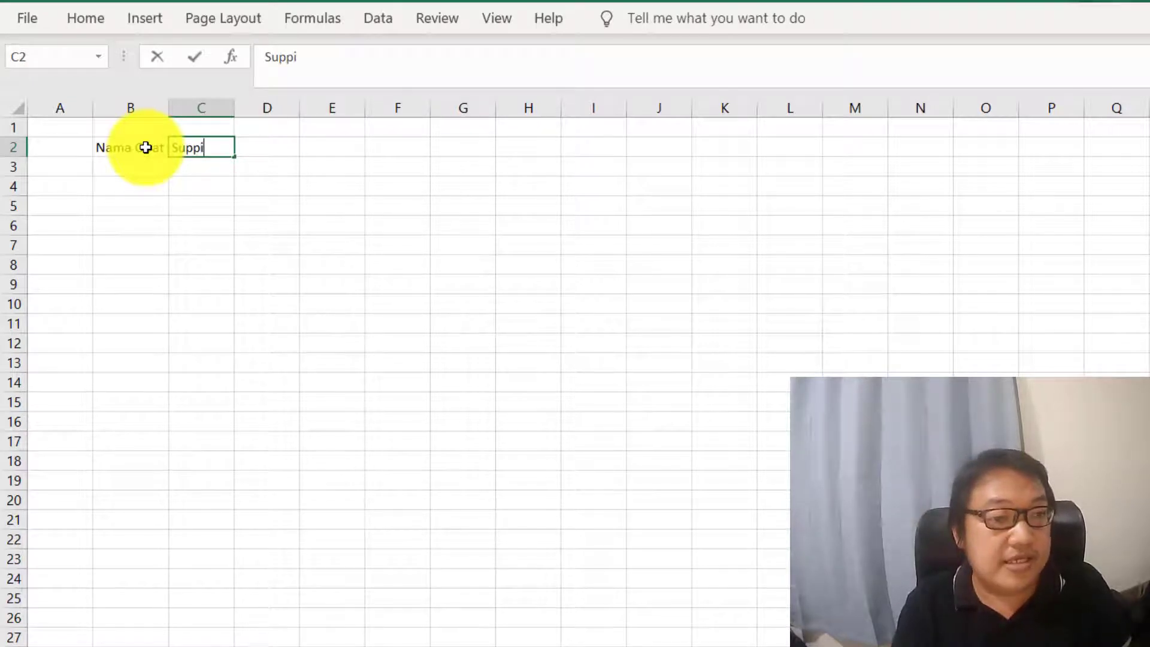
key("BackSpace")
type("lier")
key("Tab")
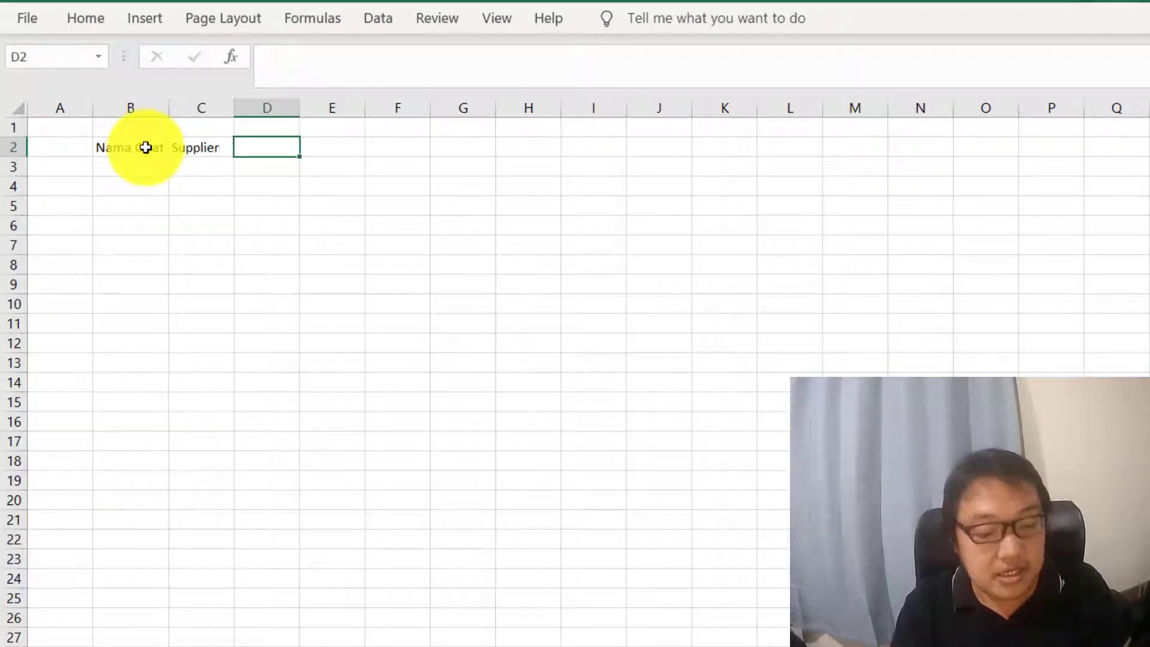
type("Harga Sa")
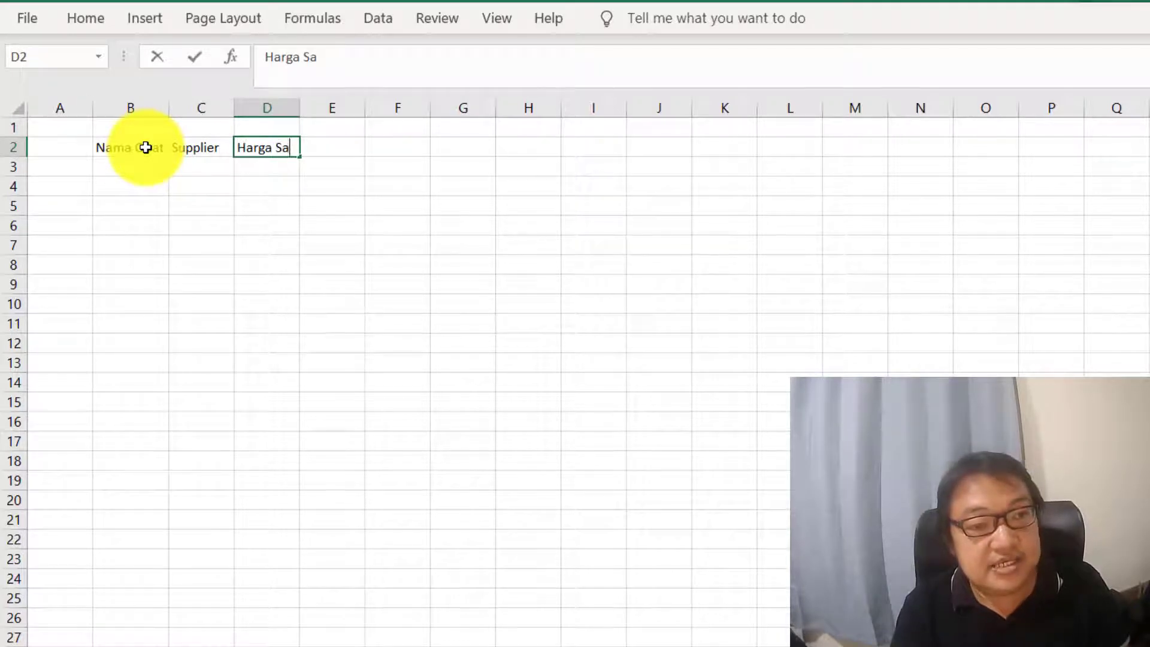
type("tuan")
key("Tab")
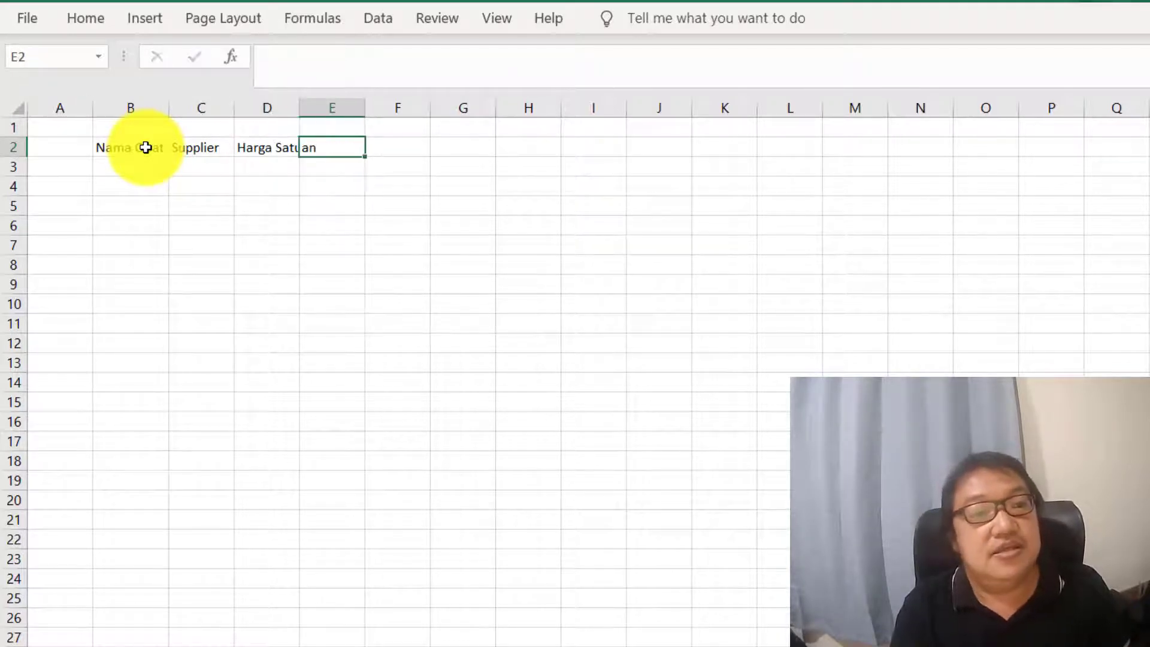
Select the headings in B2:D2 by extending the selection from Nama Obat one cell at a time
key("Left")
key("Left")
key("Left")
key("shift+Right")
key("shift+Right")
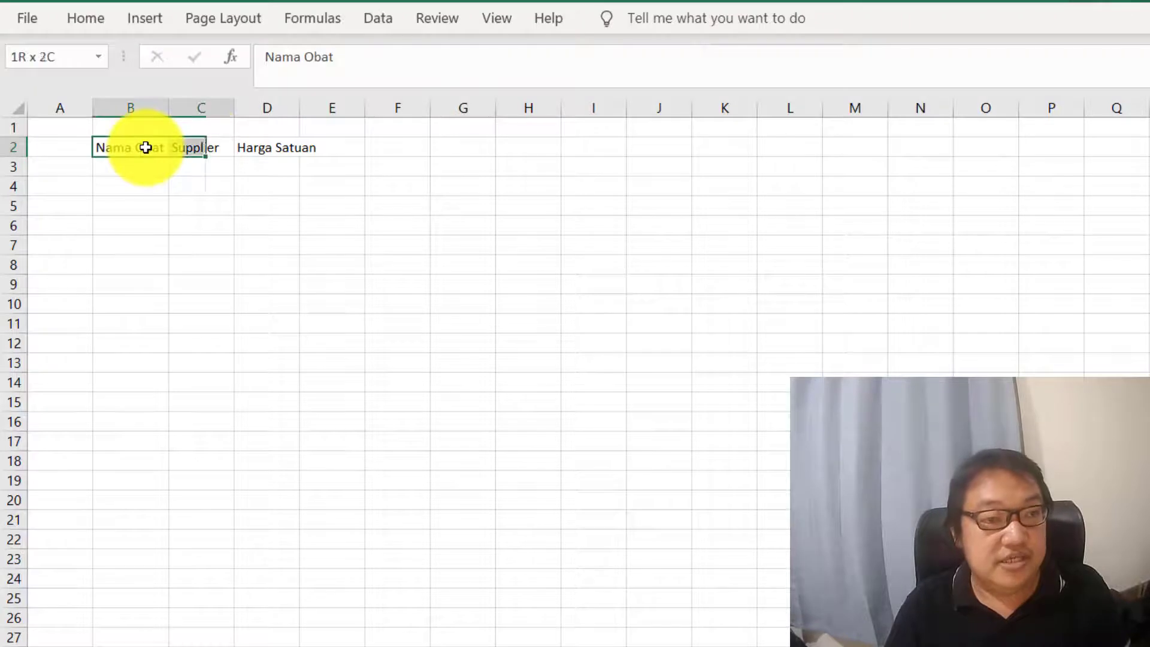
key("Left")
left_click(145, 148)
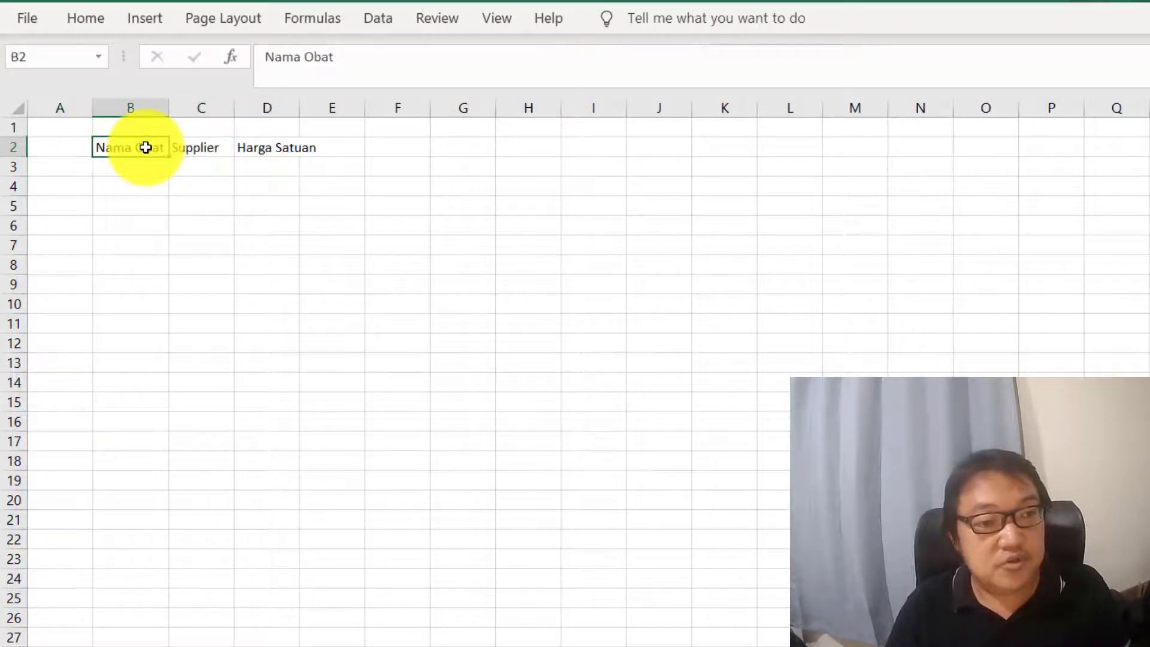
key("shift+Right")
key("shift+Right")
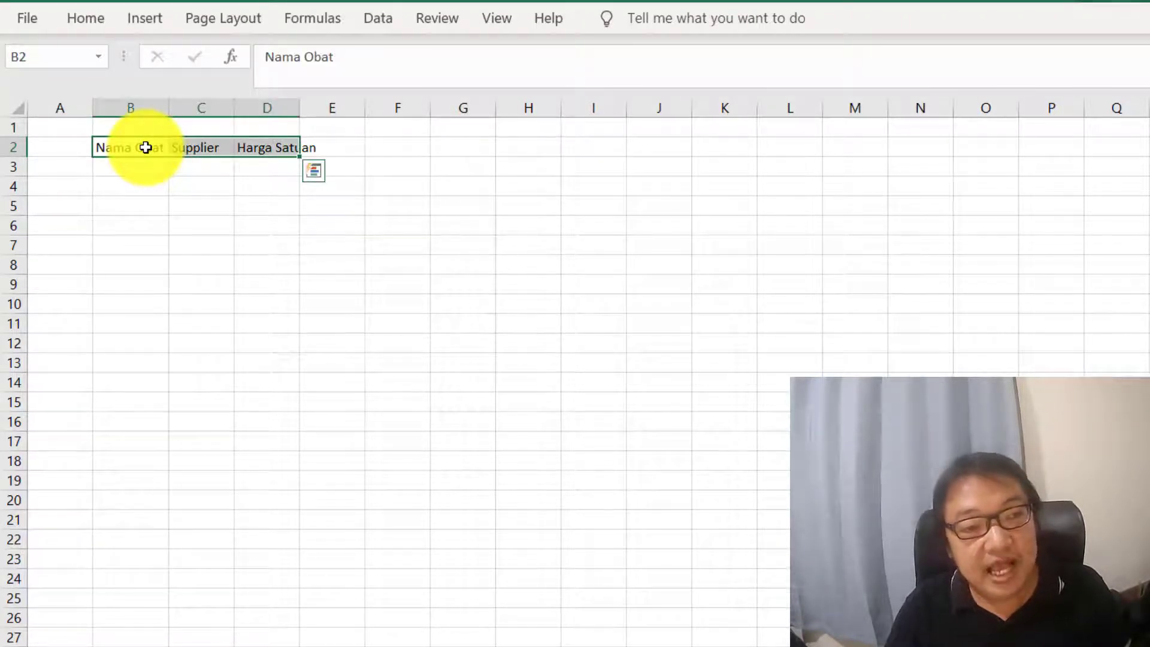
key("Left")
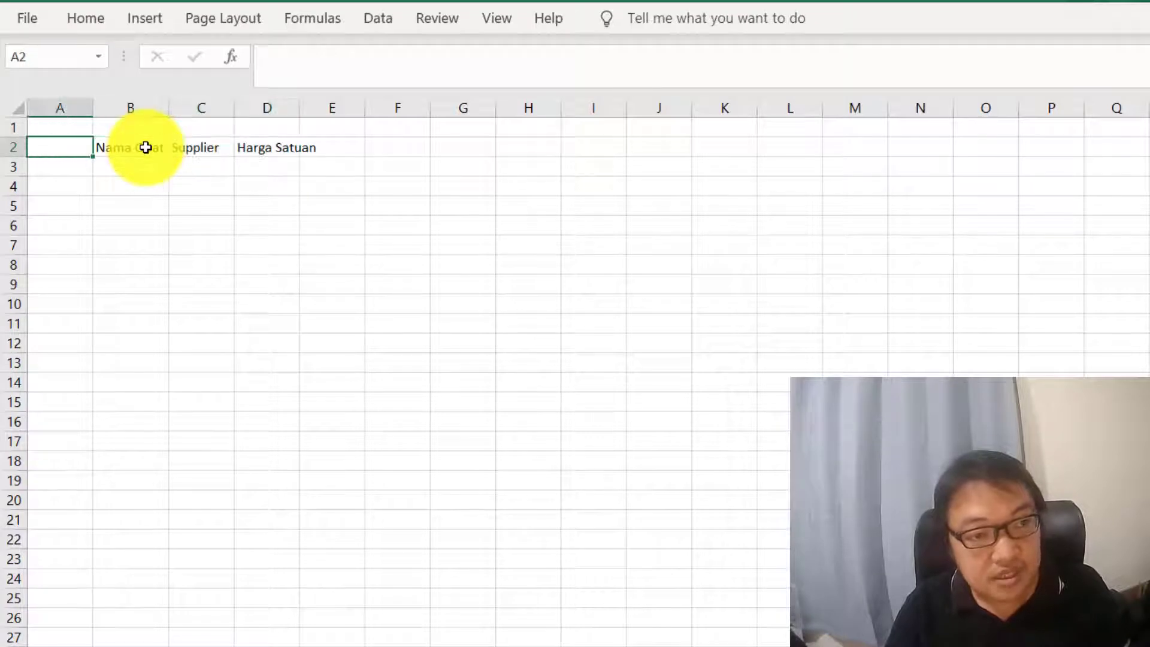
left_click(146, 147)
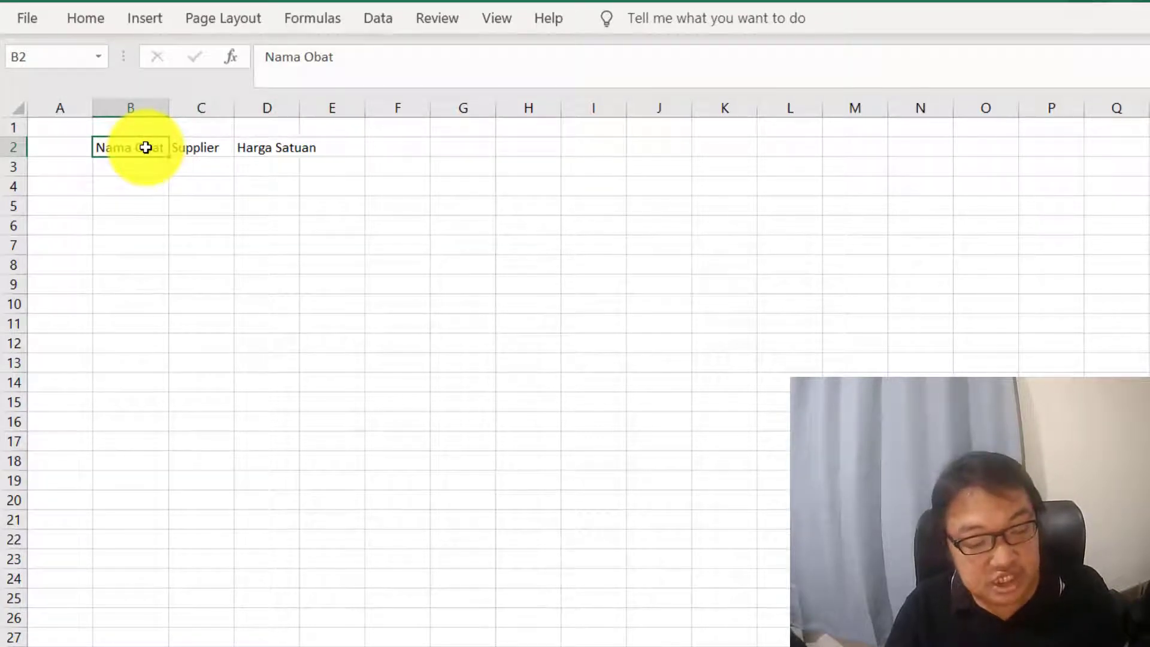
key("shift+Right")
key("shift+Right")
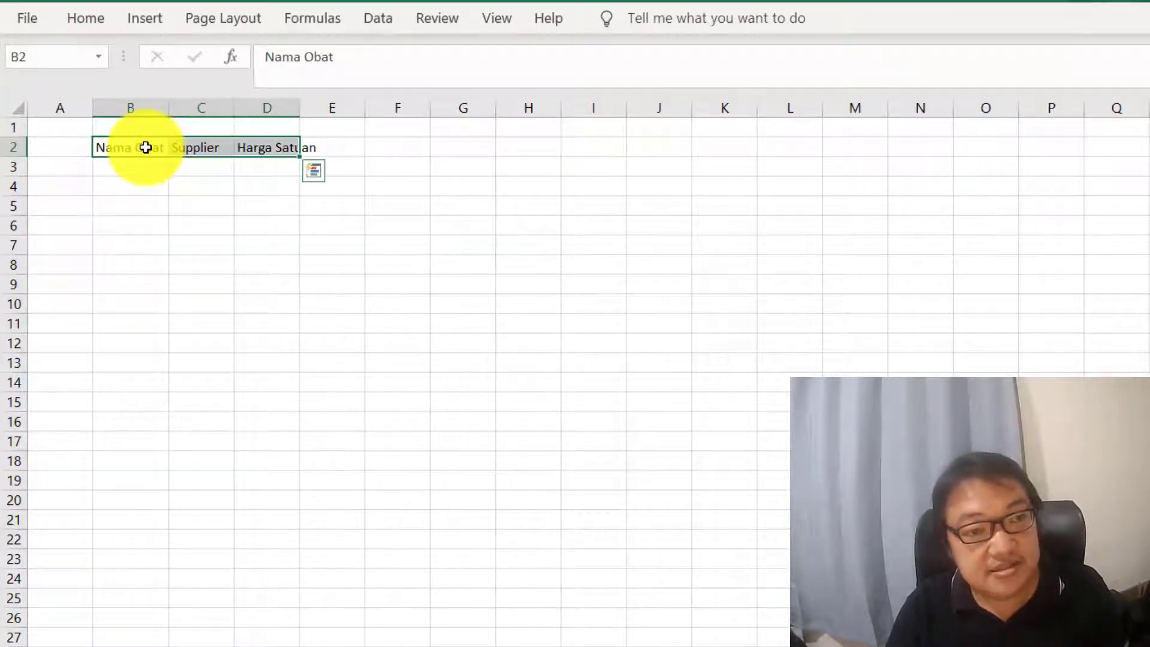
key("Left")
Extend the selection from B2 straight to the last filled heading cell in row 2
left_click(146, 148)
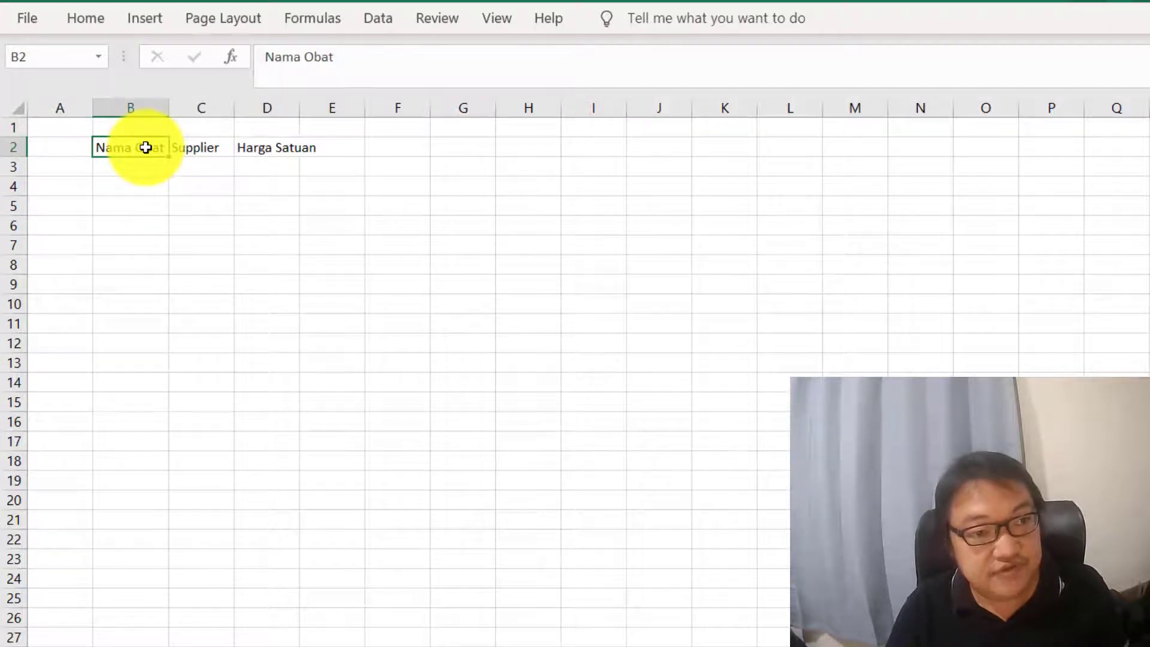
key("ctrl+shift+Right")
left_click(145, 147)
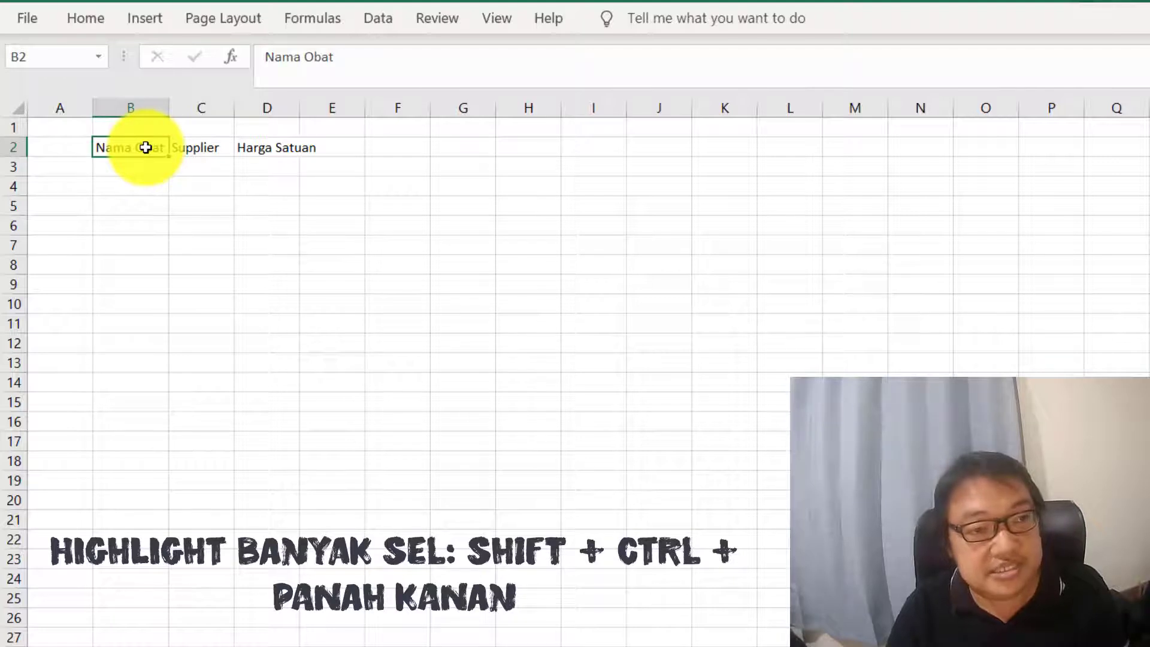
left_click(254, 108)
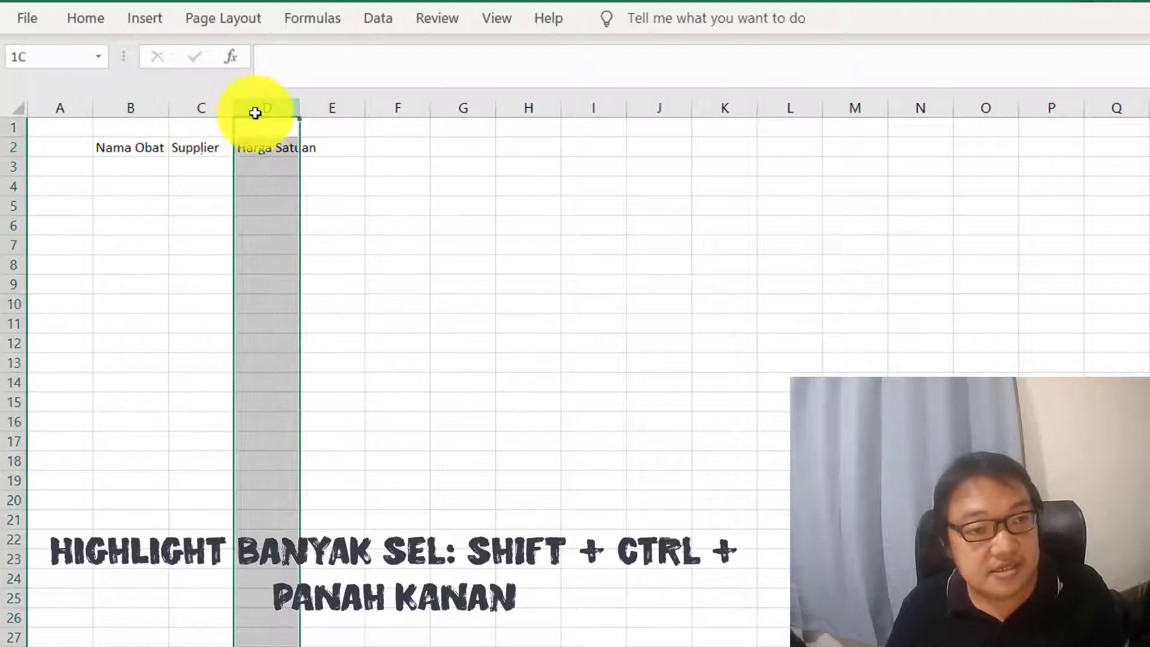
left_click(147, 148)
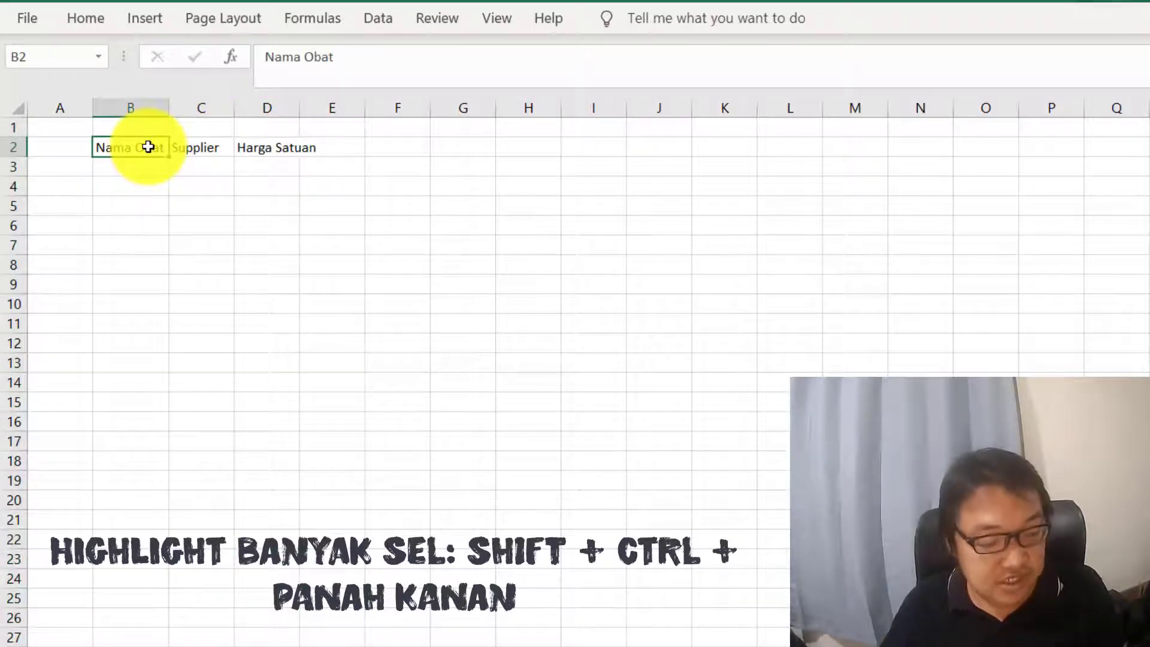
key("ctrl+shift+Right")
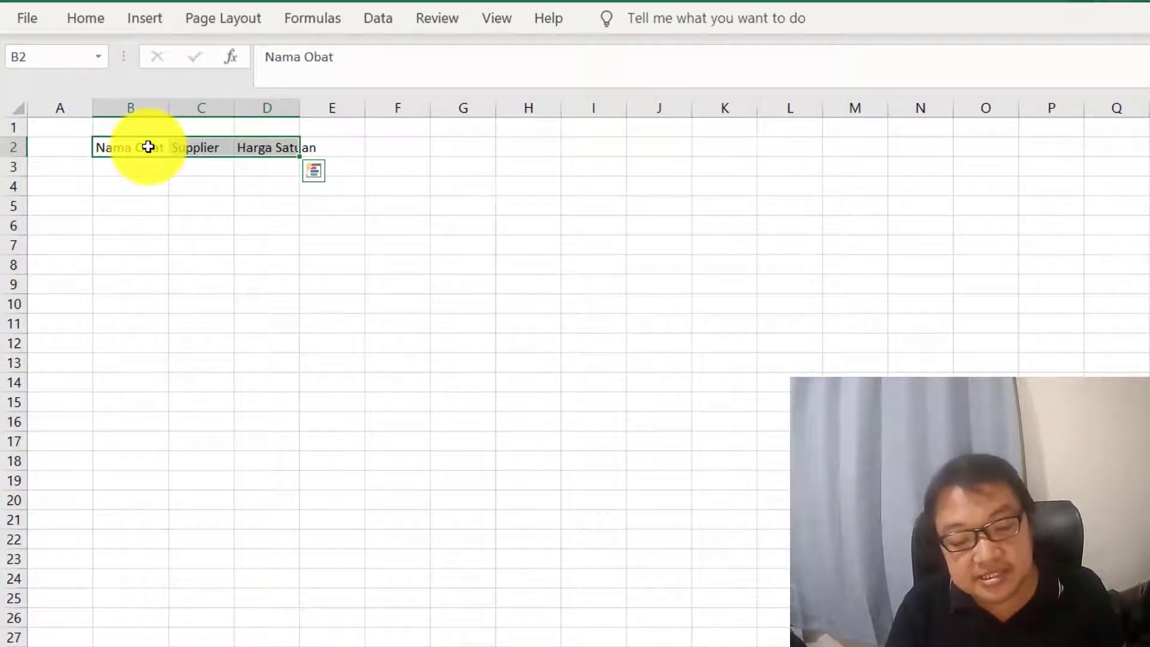
Reselect the three heading cells from Nama Obat through Harga Satuan, starting at B2
key("Right")
key("Right")
key("Right")
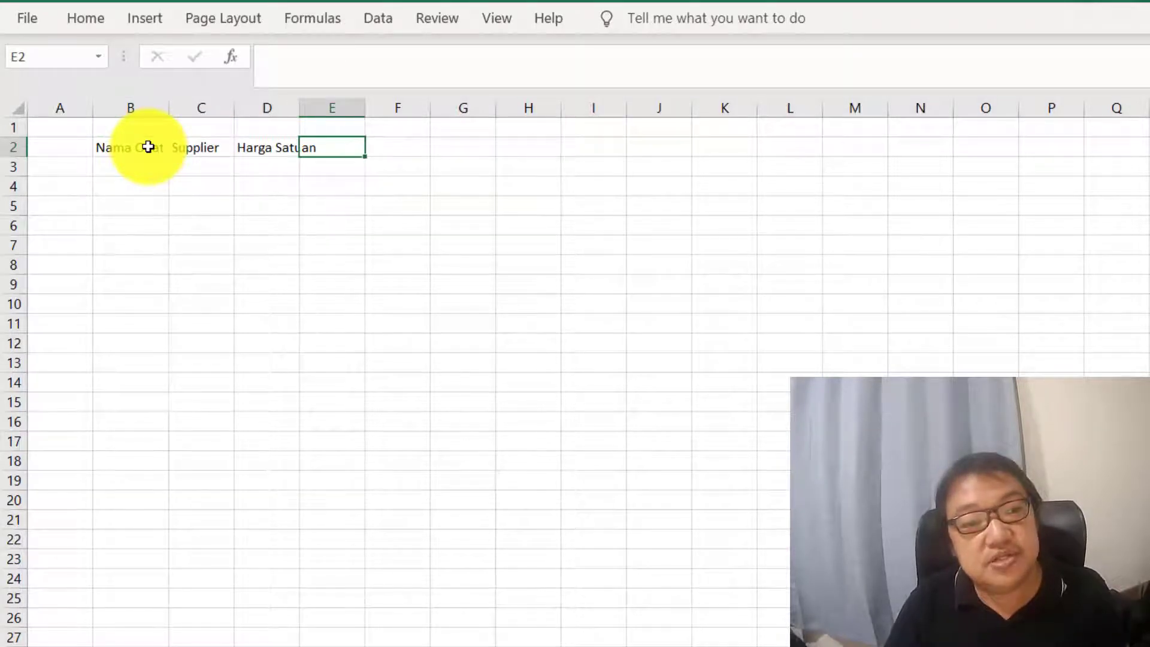
left_click(149, 147)
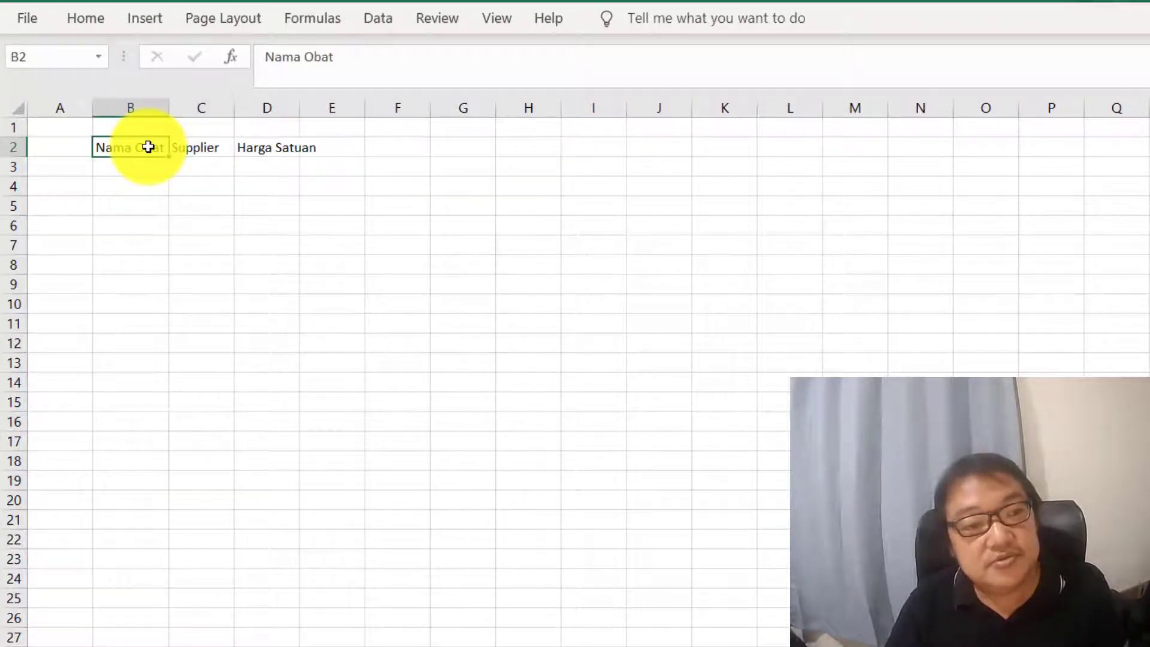
key("shift+Right")
key("shift+Right")
left_click(149, 147)
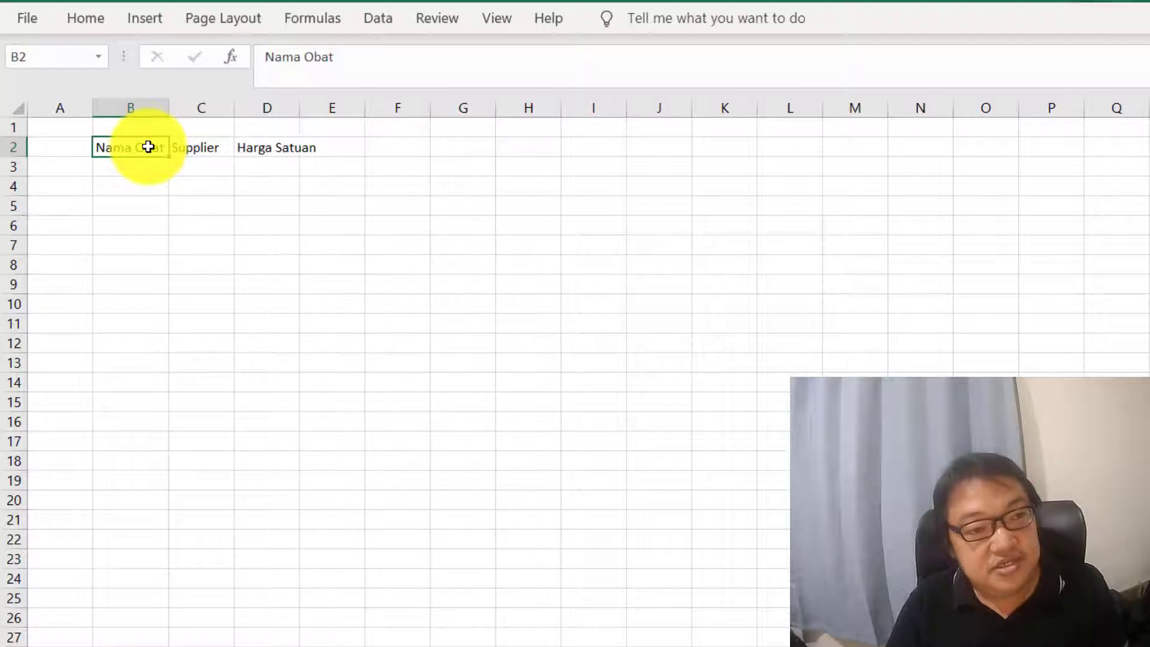
key("shift+Right")
key("shift+Right")
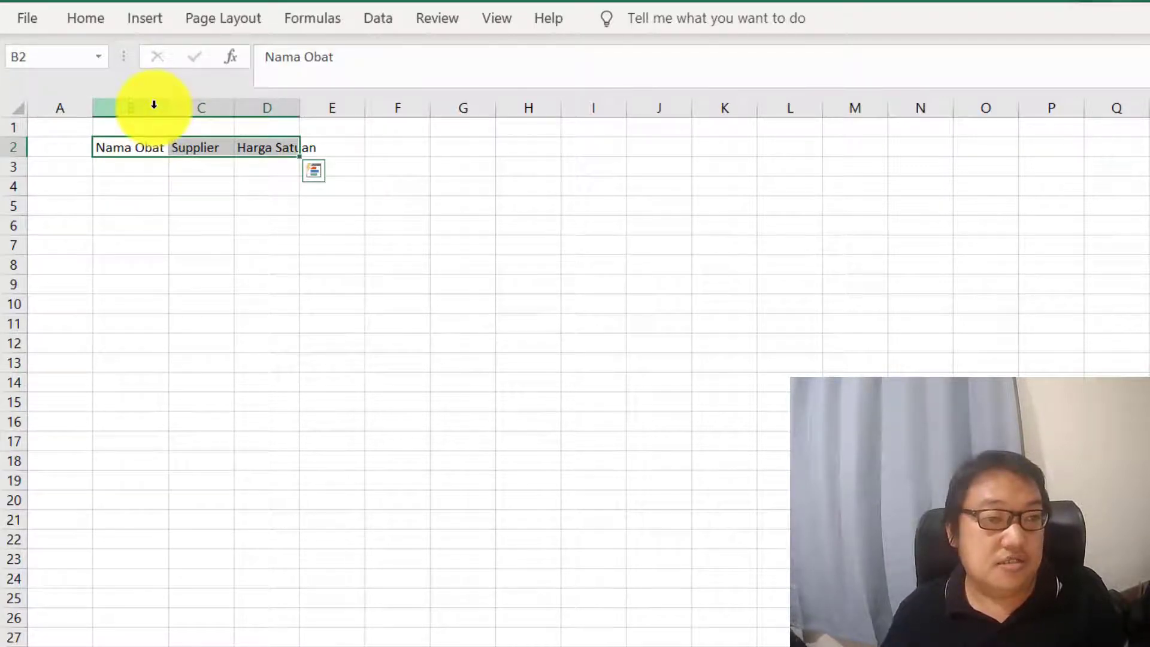
Fit the widths of columns B through D to their contents in one operation
left_click(308, 147)
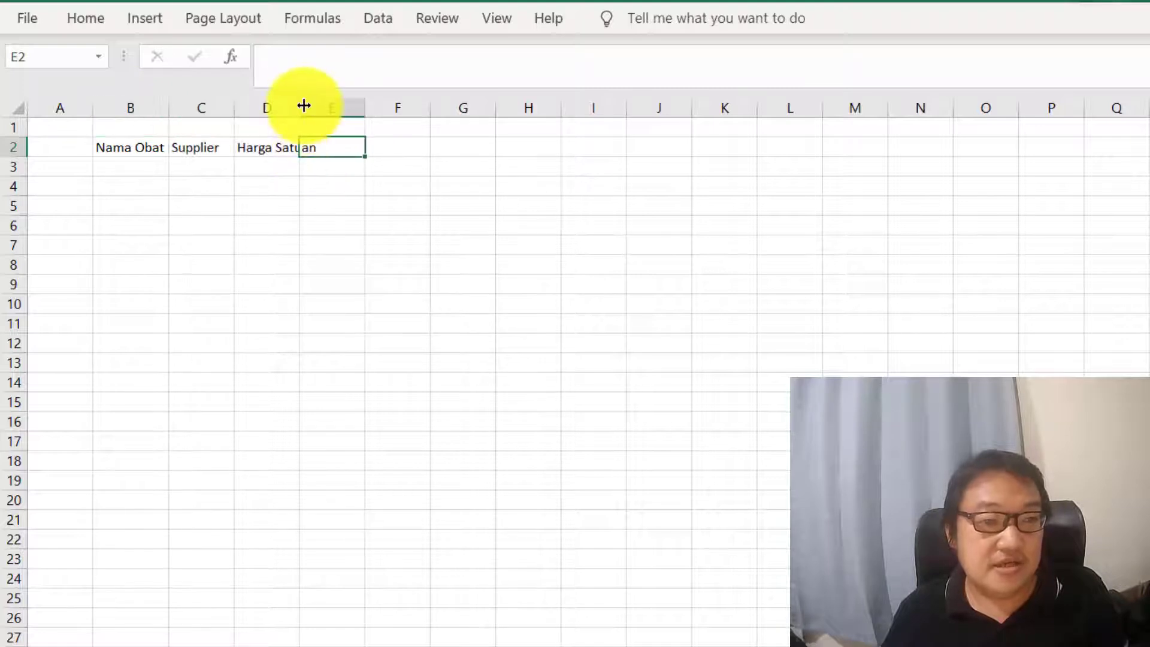
left_click(124, 105)
left_click_drag(169, 106, 266, 106)
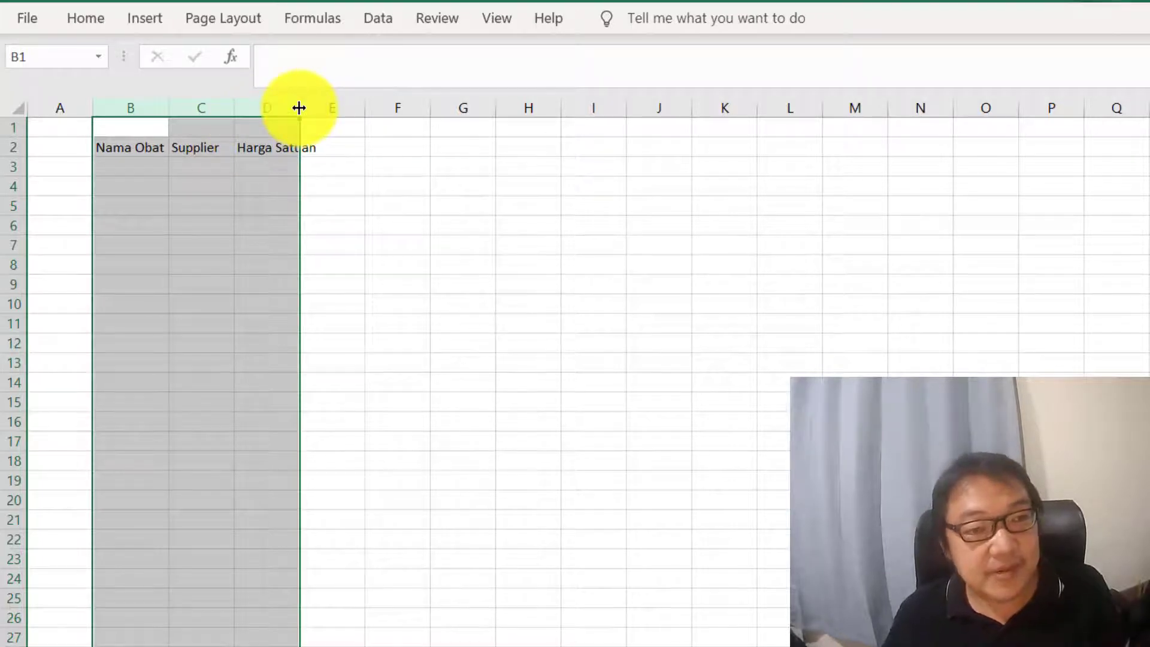
left_click_drag(154, 105, 286, 104)
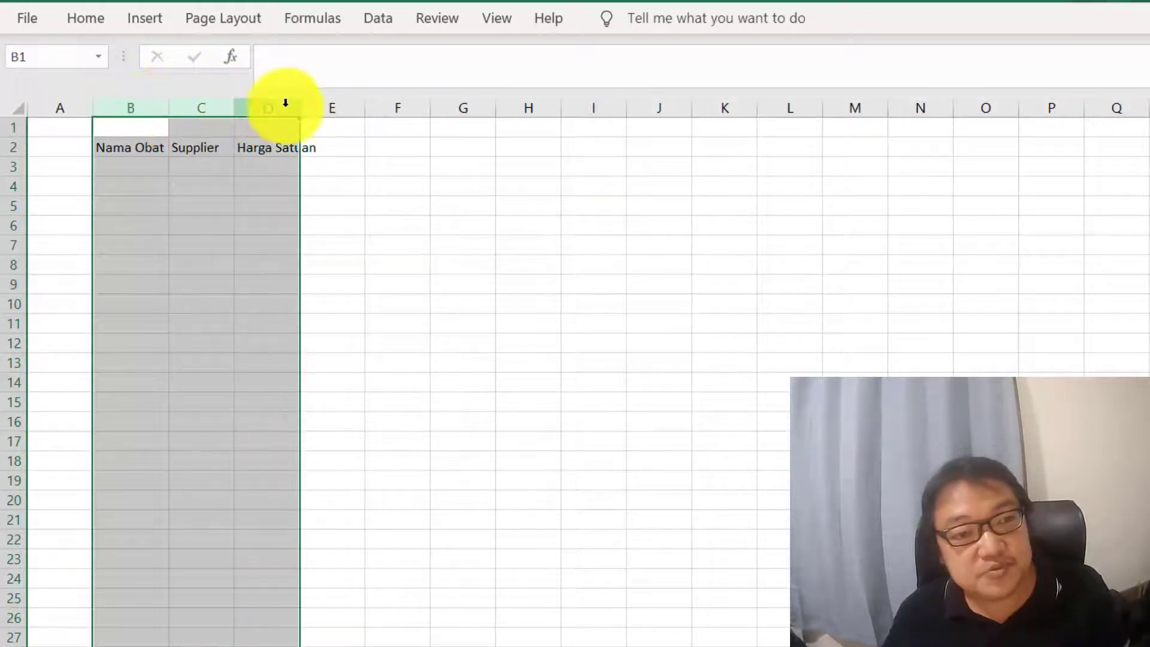
double_click(297, 105)
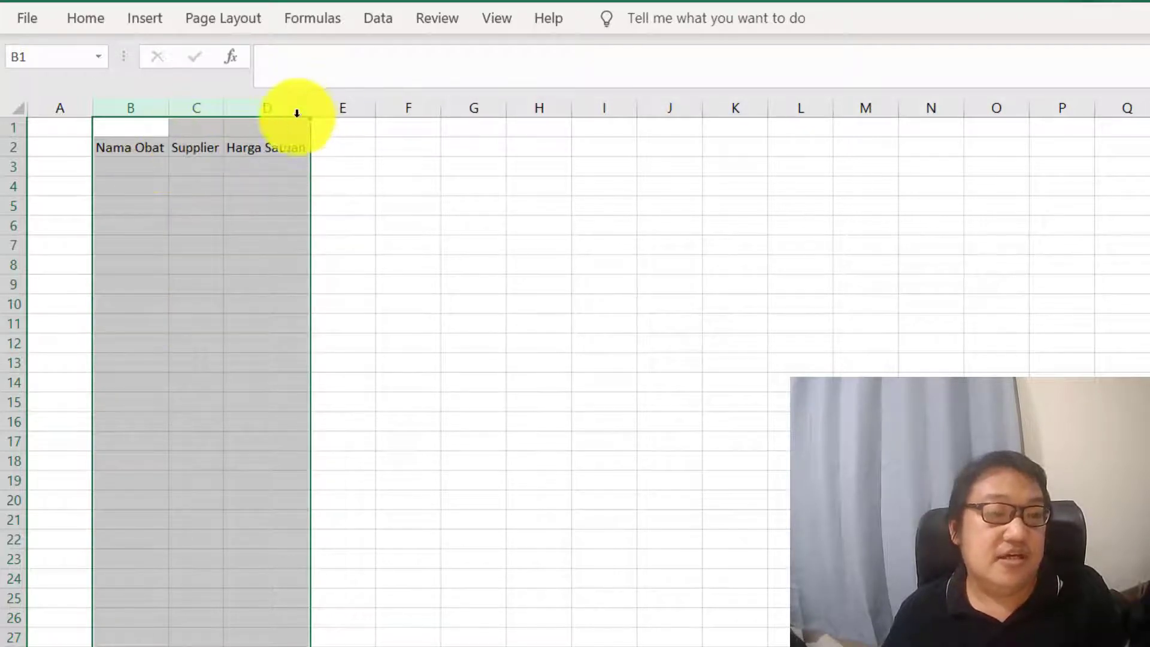
Widen columns B through D together so that all three have the same width
left_click(295, 146)
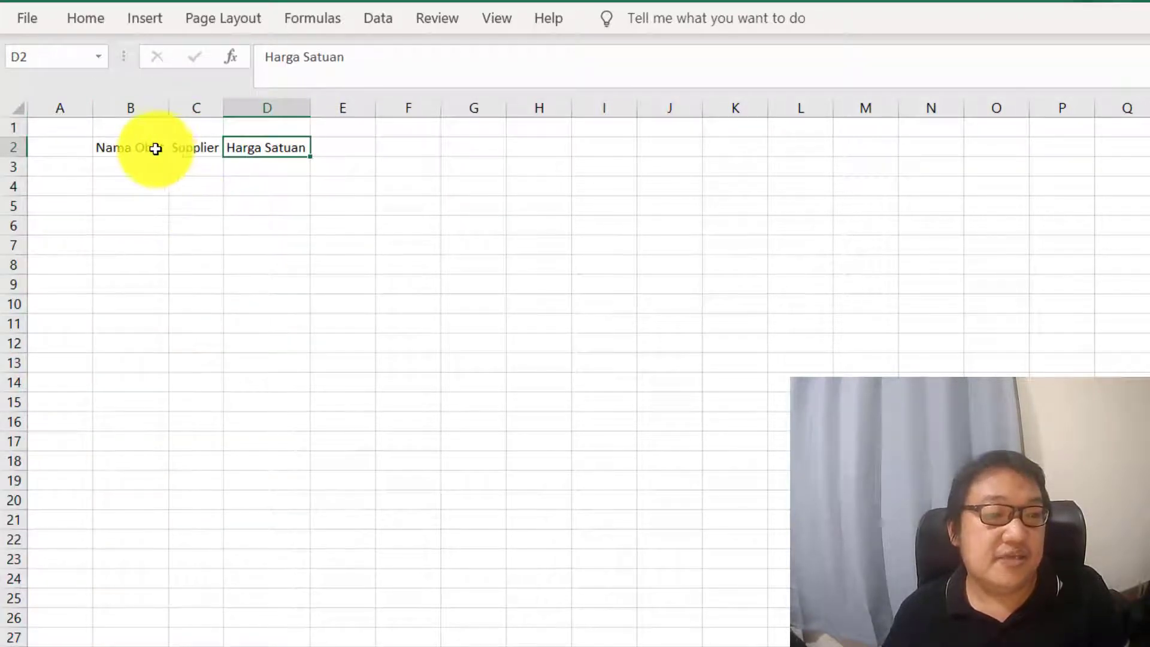
left_click_drag(155, 149, 236, 147)
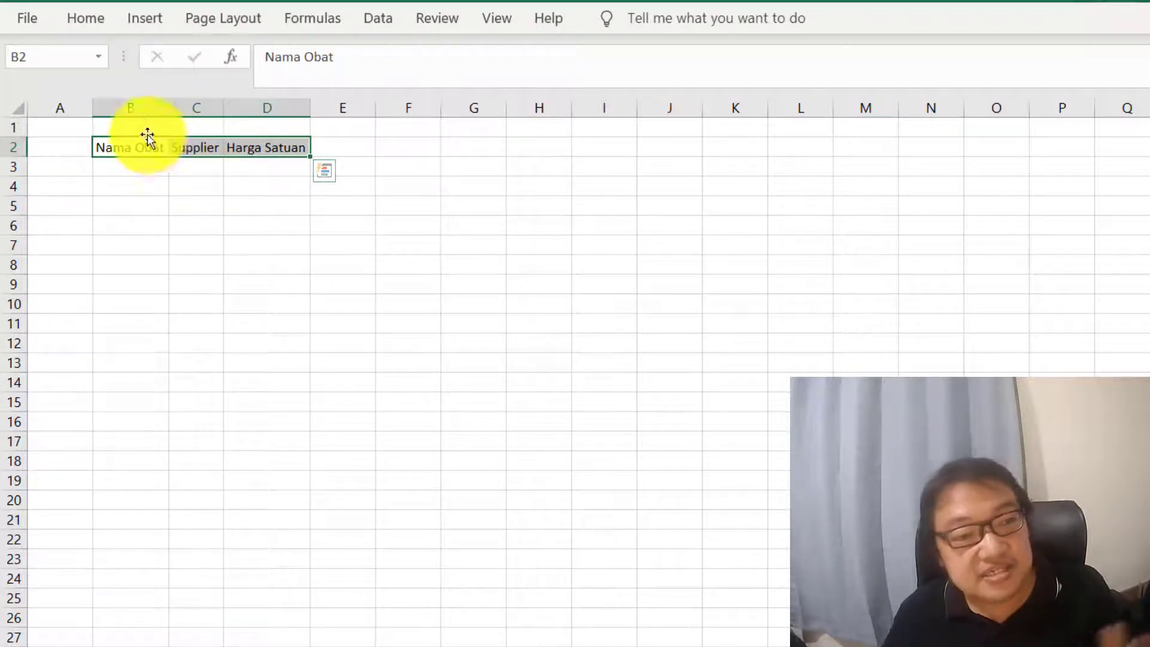
left_click_drag(146, 102, 323, 104)
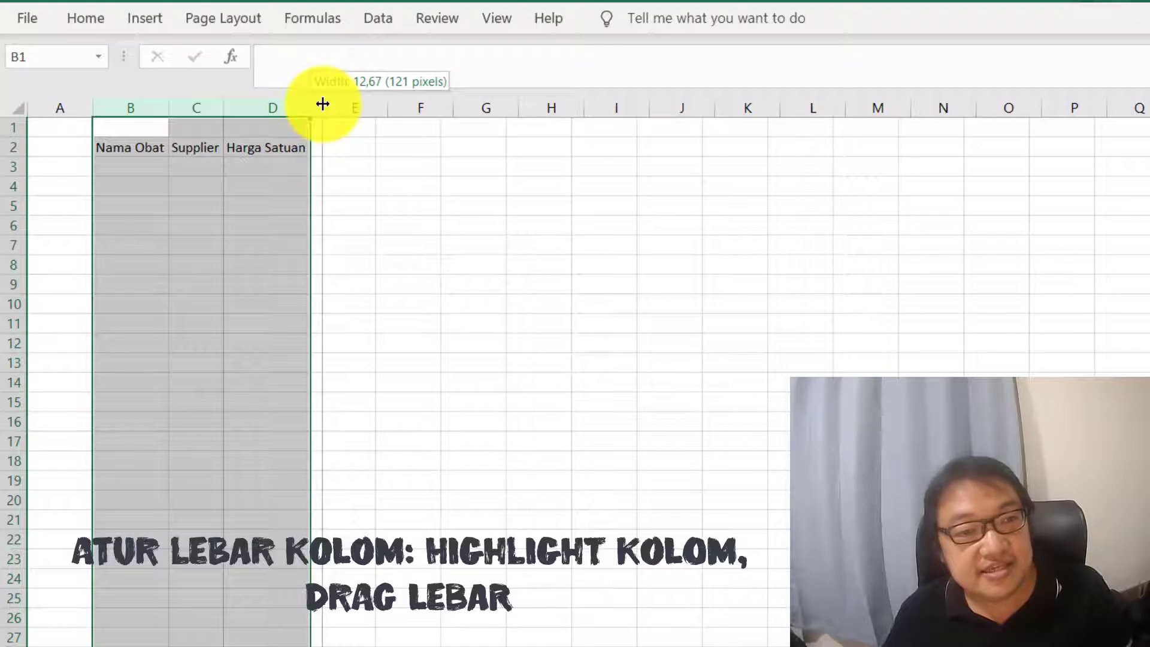
left_click_drag(322, 104, 327, 105)
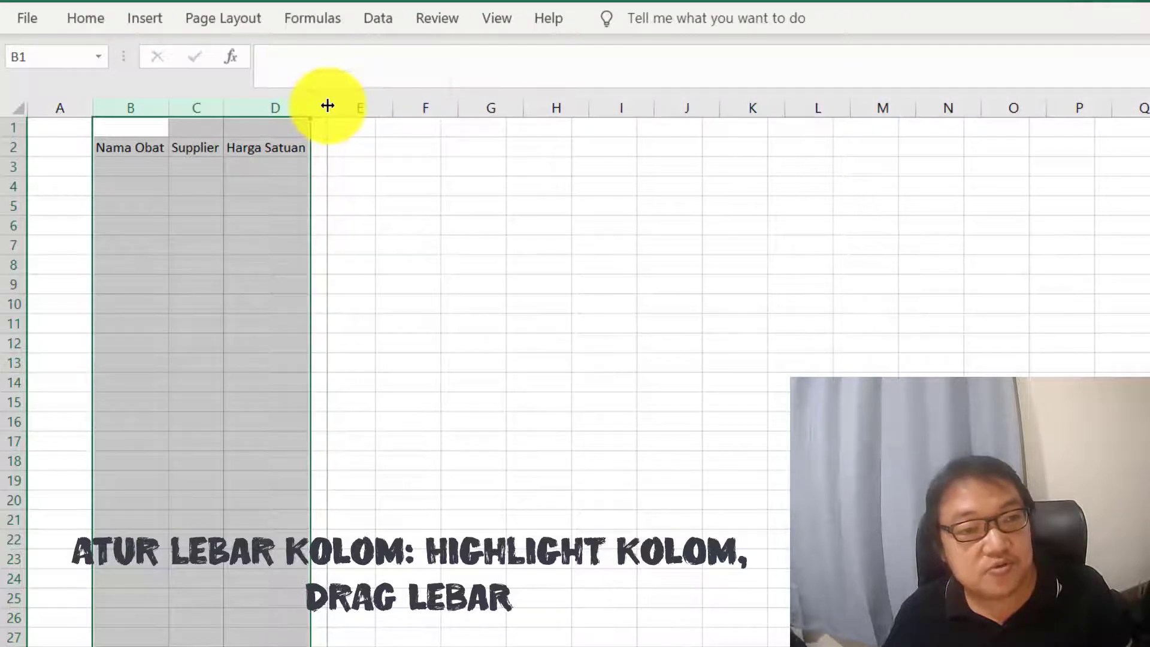
Make the three headings in B2:D2 bold
left_click_drag(347, 146, 183, 143)
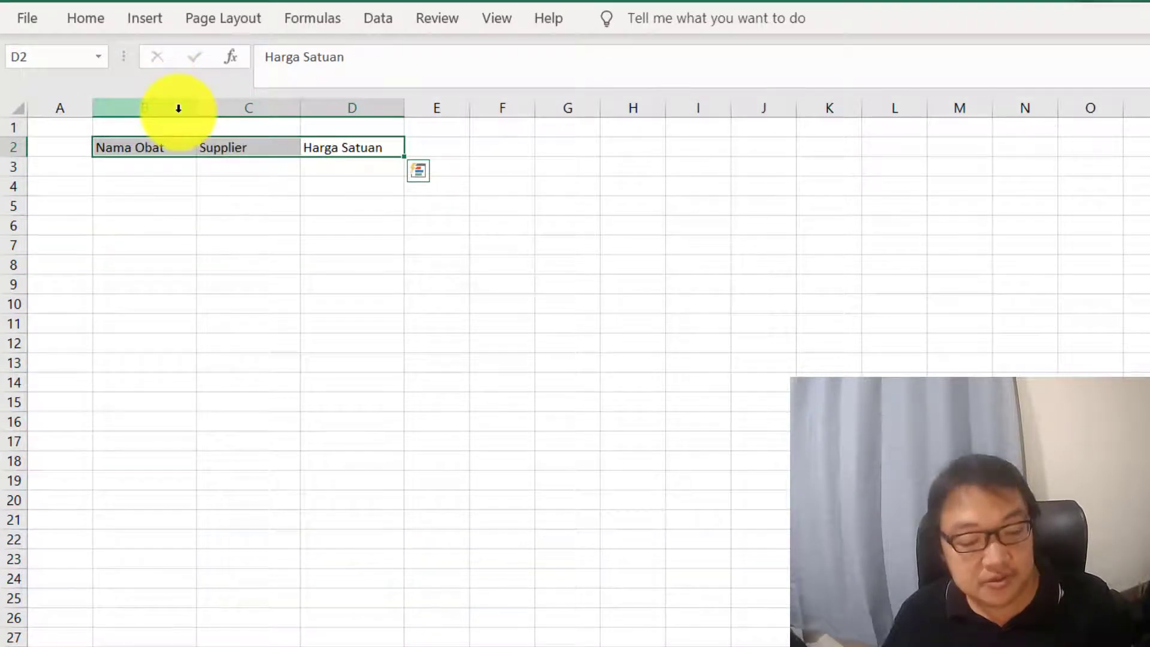
key("ctrl+b")
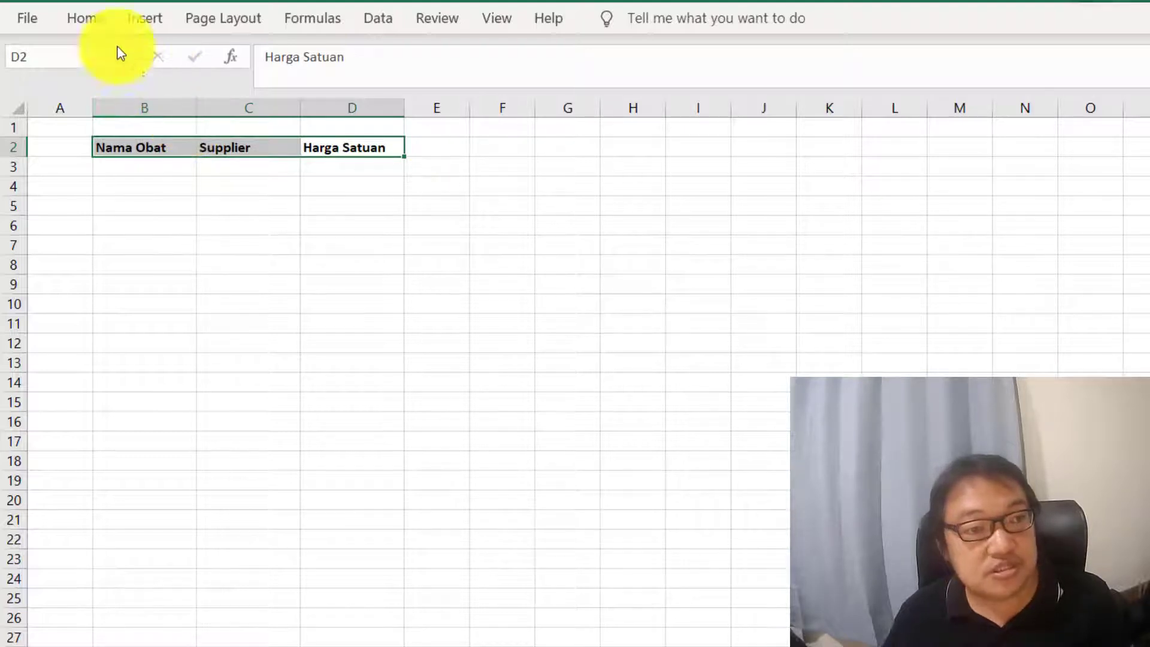
left_click(90, 19)
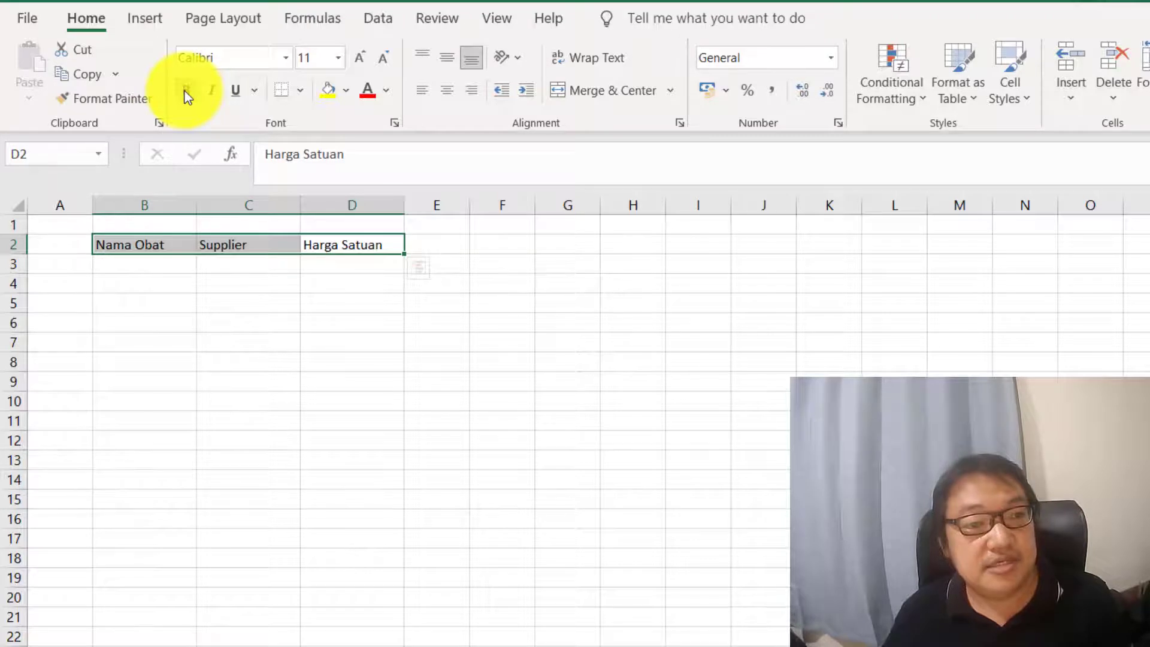
Enter the medicine names Panadol Merah, Sangobion and Redoxon under Nama Obat in B3:B5
left_click(129, 258)
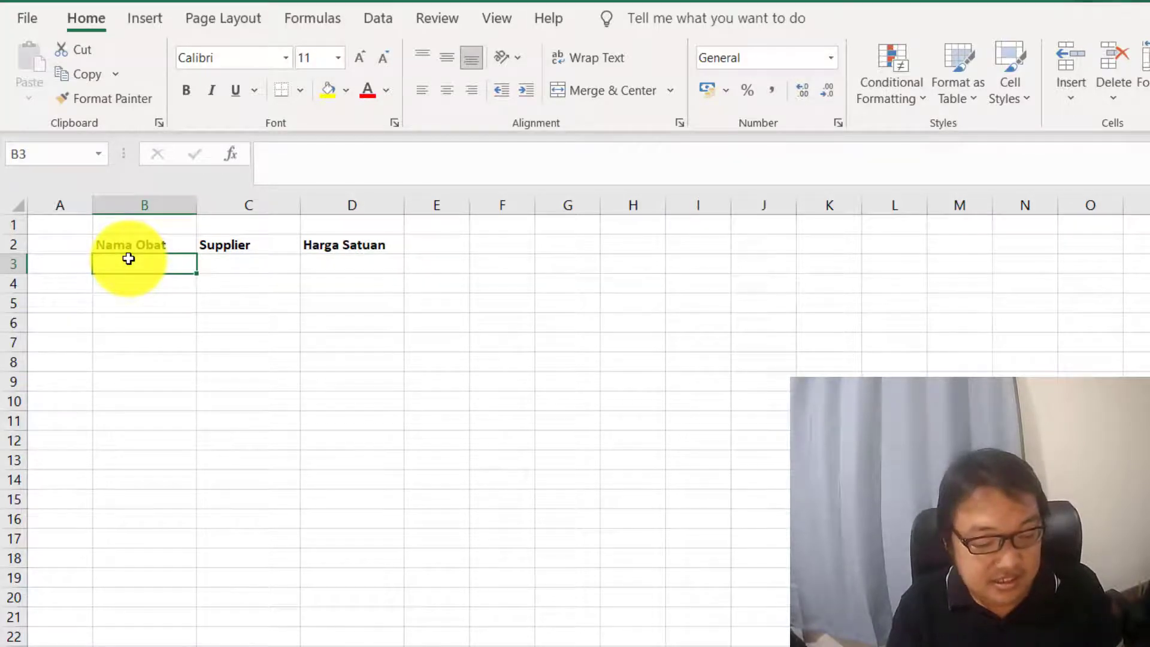
type("Panadol")
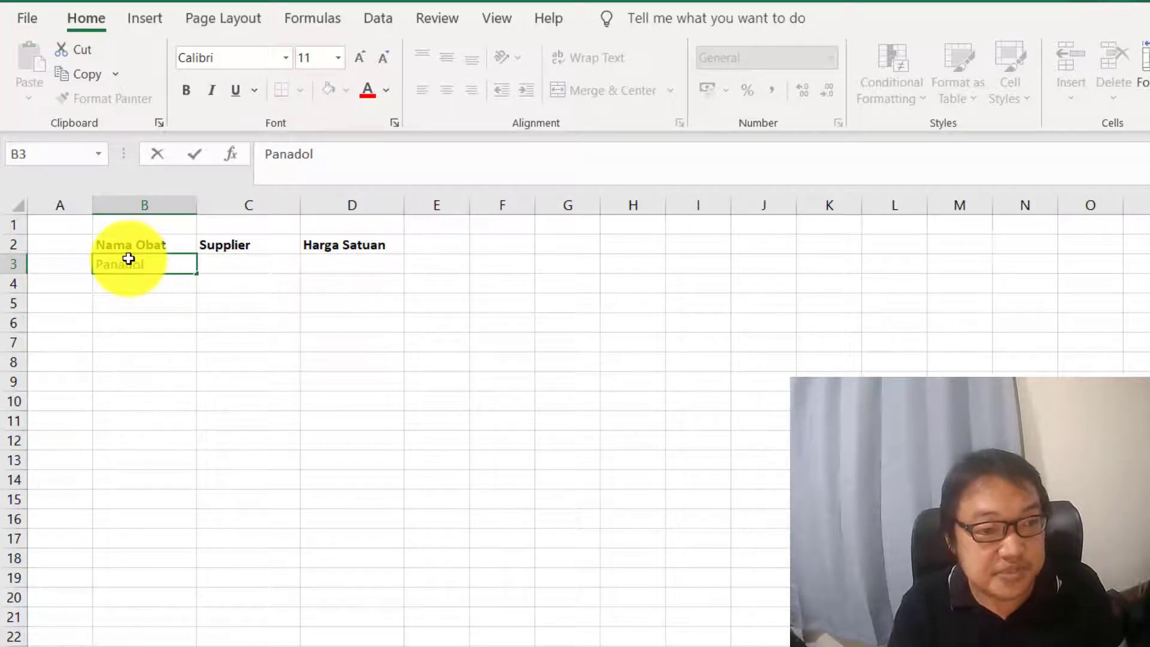
type(" Merah")
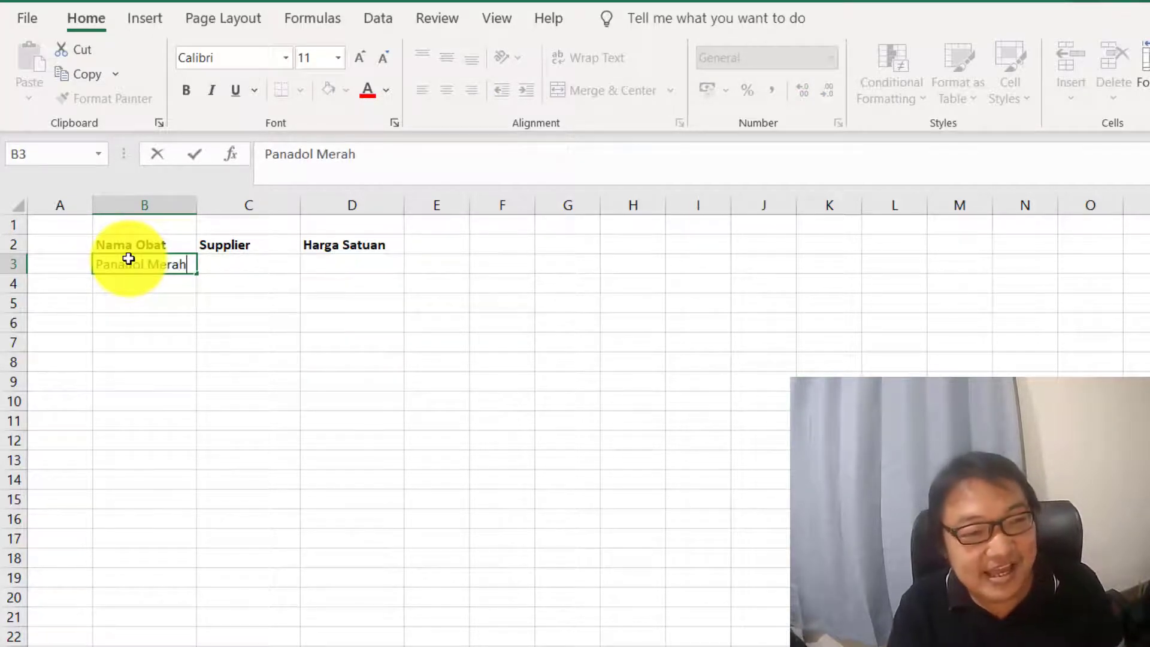
key("Return")
type("Sa")
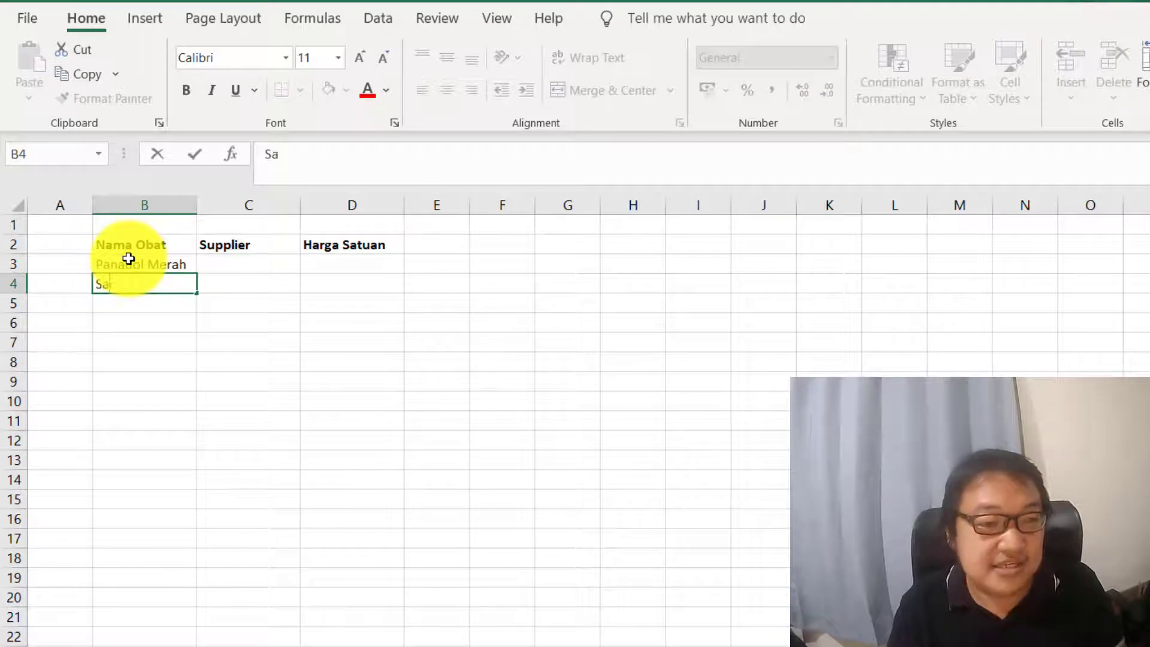
type("ngobion")
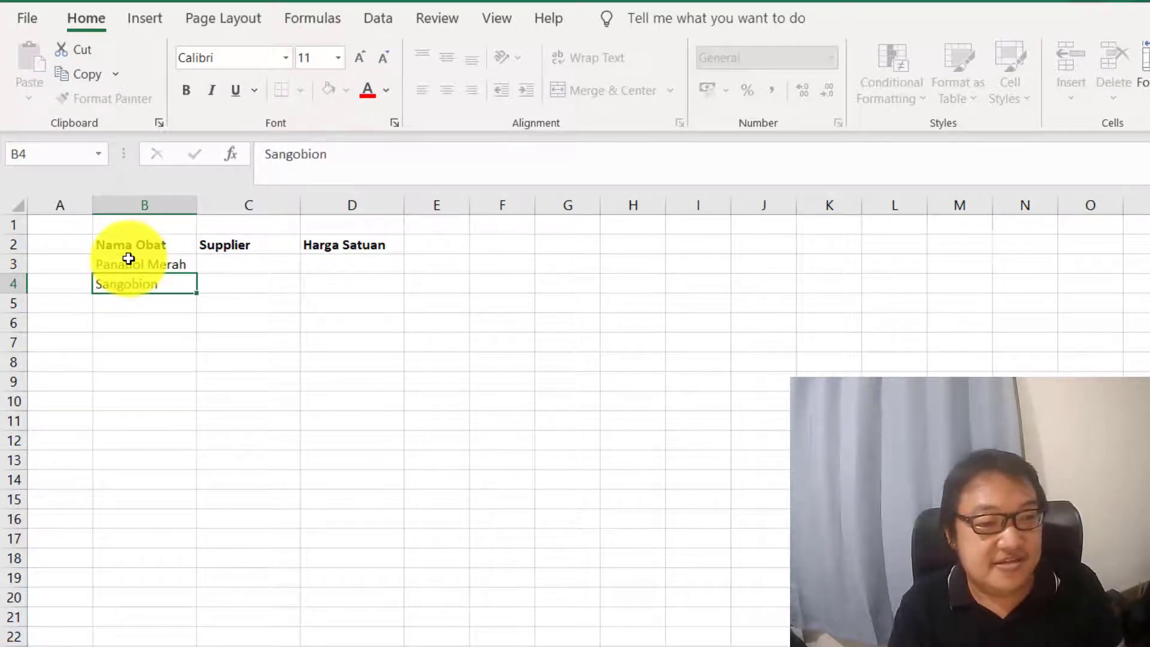
key("Return")
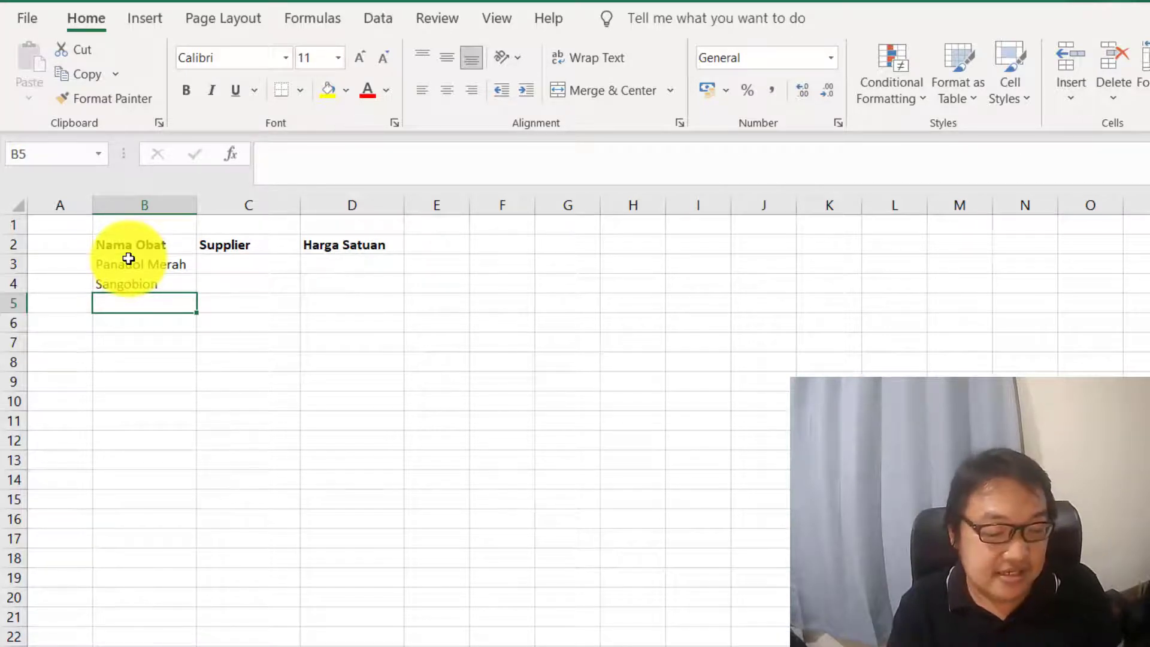
type("Redoxon")
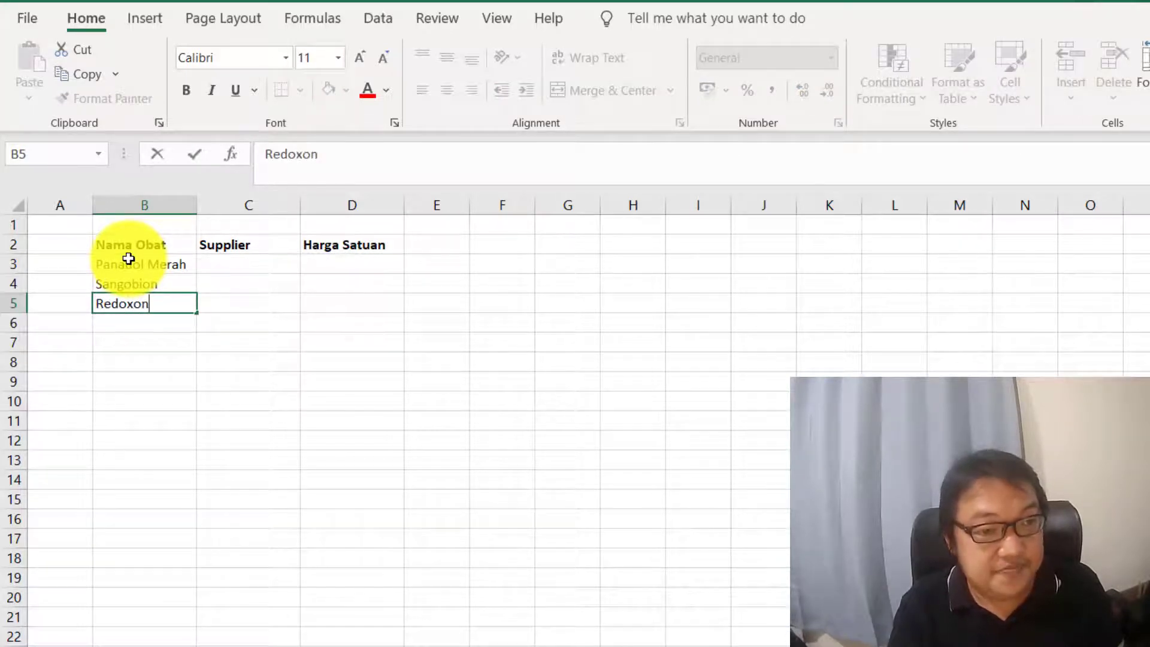
key("Tab")
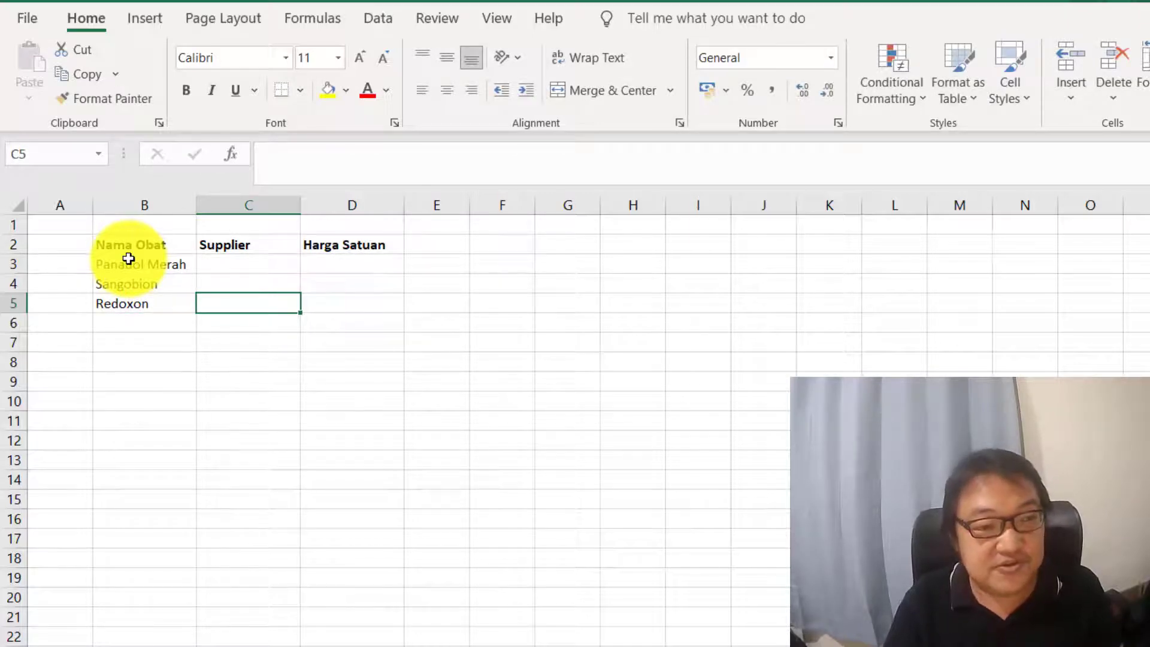
Fill the Supplier column in C3:C5 with Pabrik A, Pabrik B and Pabrik C
key("Up")
key("Up")
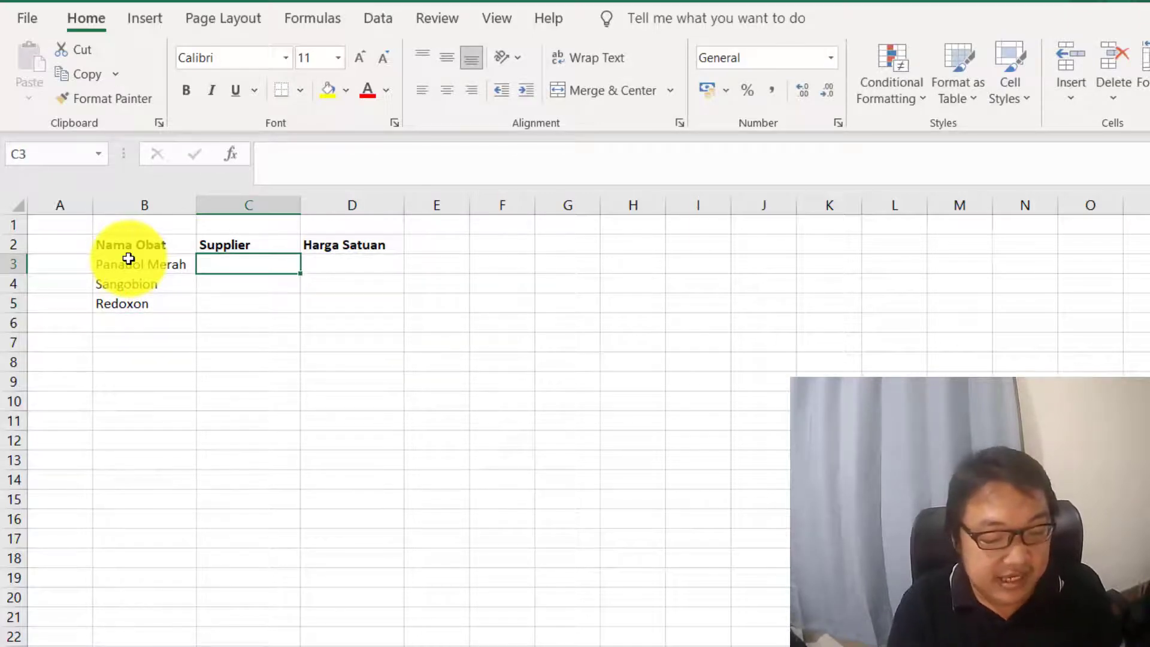
type("Pabrik A")
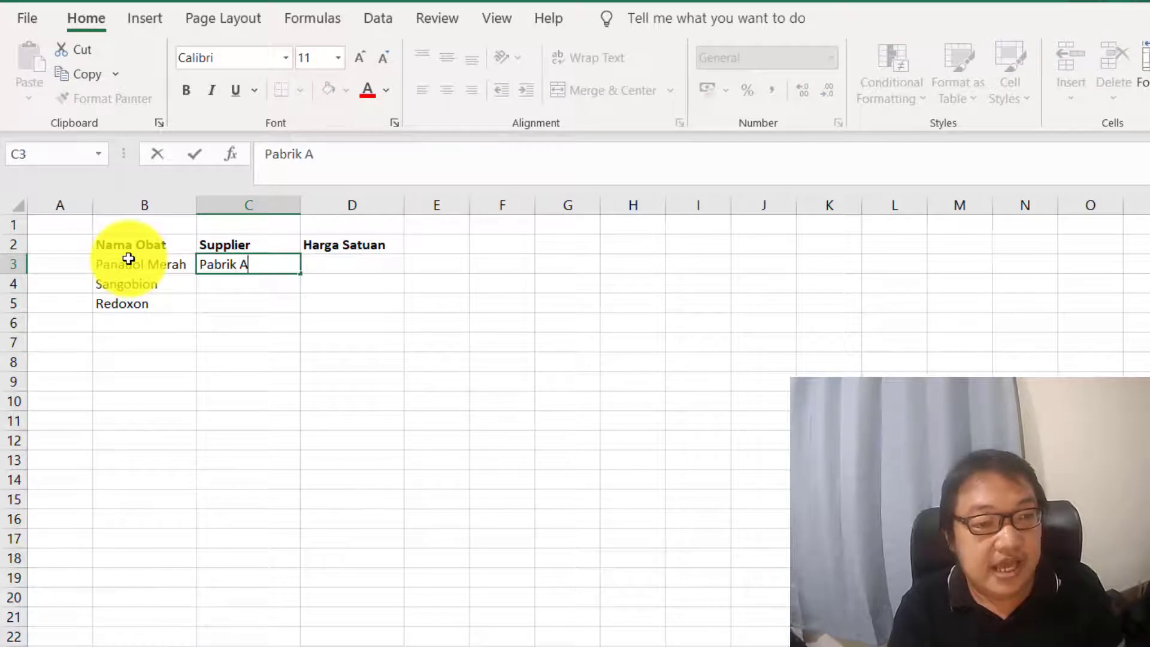
key("Return")
type("Pab")
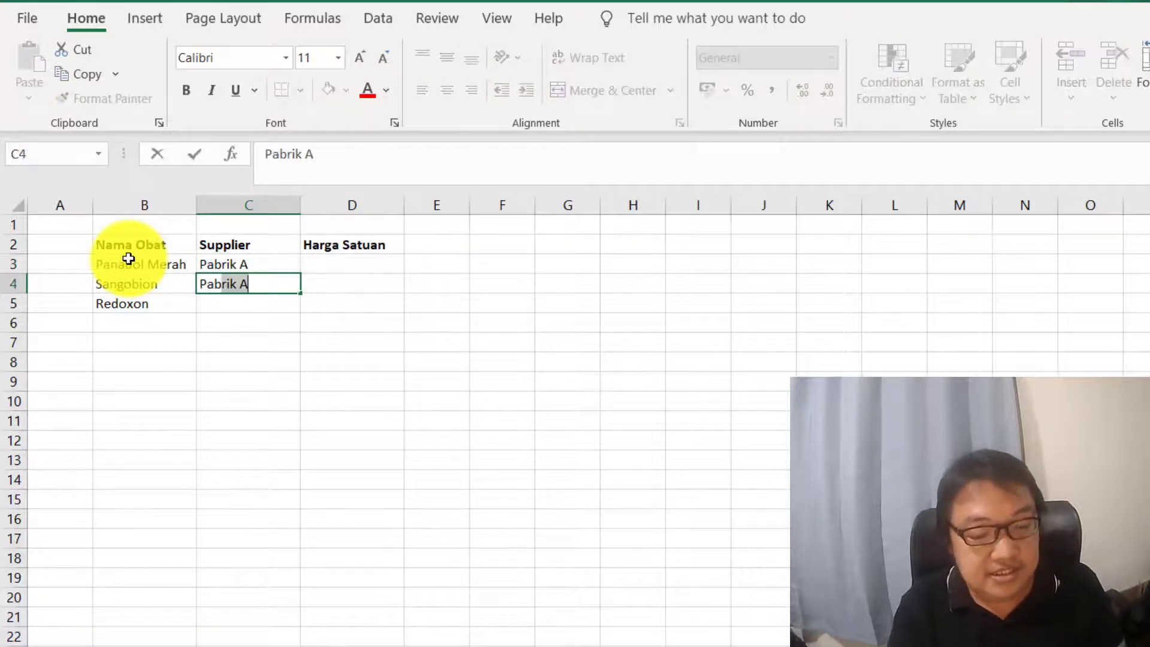
type("rik B")
key("Return")
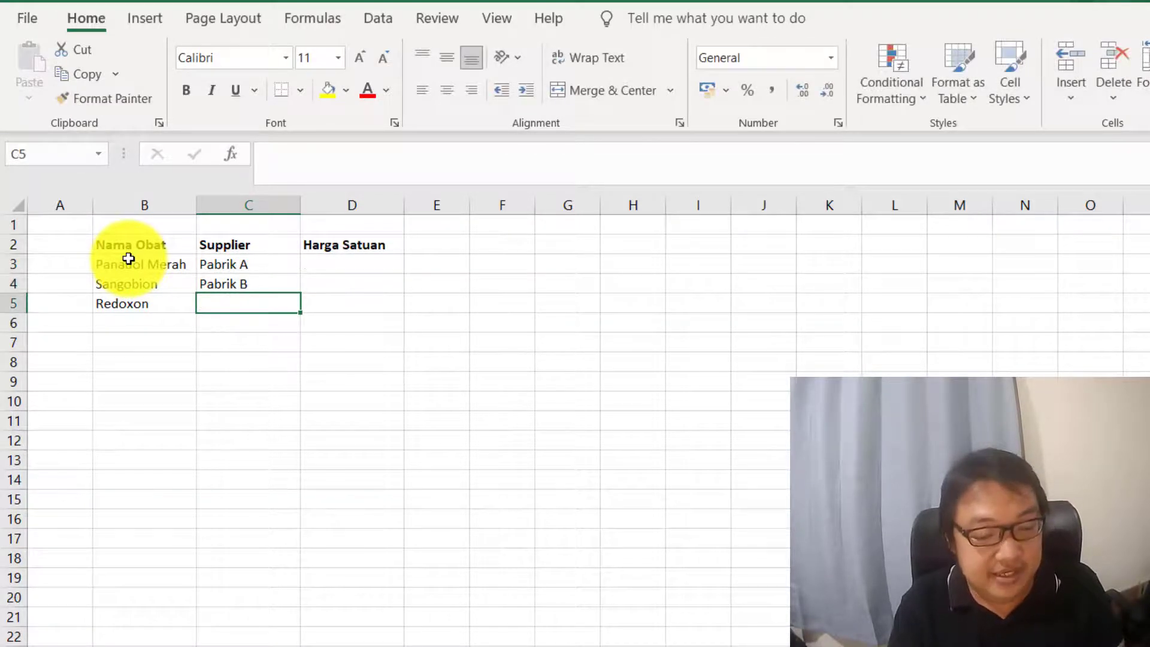
type("Pabri")
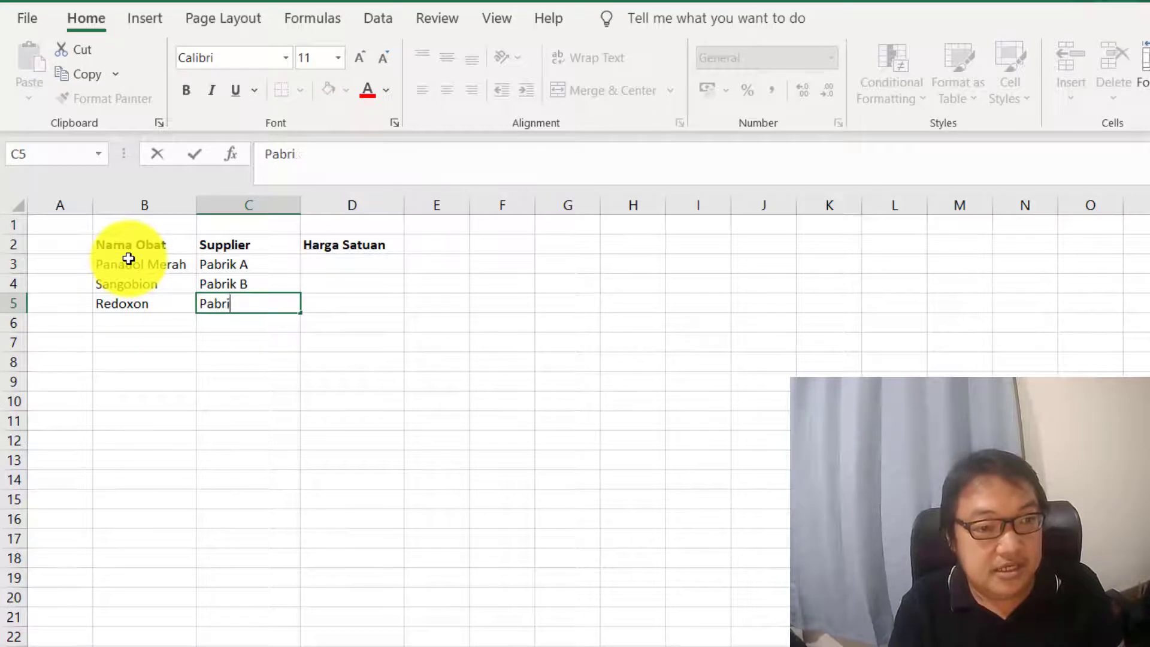
type("k C")
key("Tab")
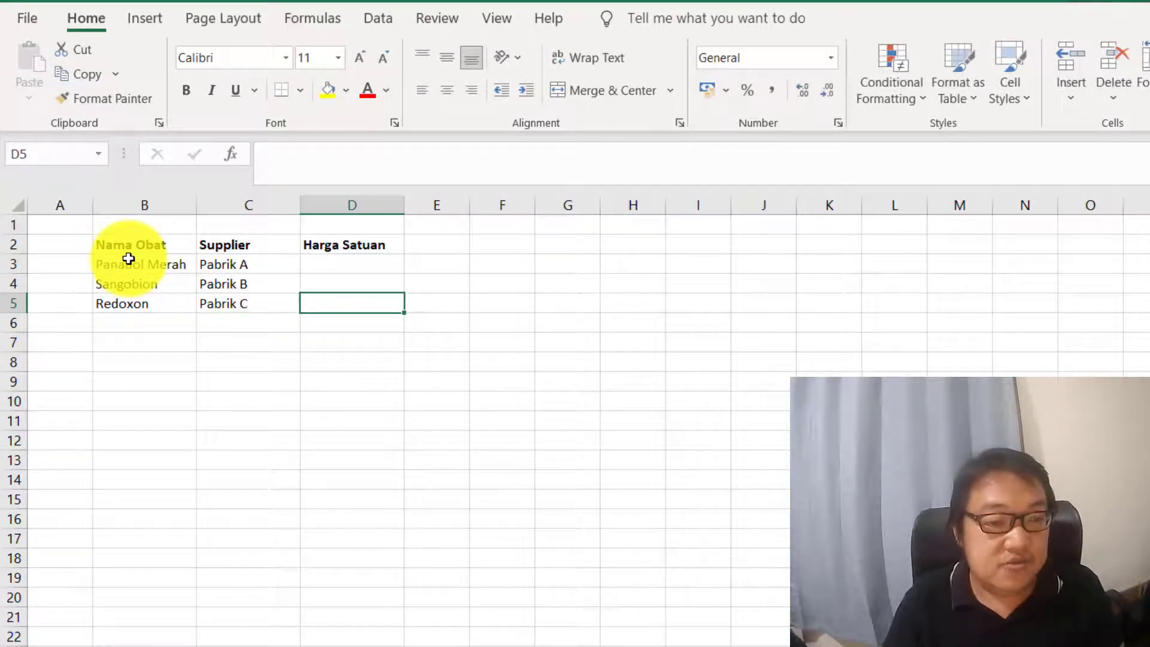
Enter the unit prices 12000, 8000 and 25000 under Harga Satuan in D3:D5
key("Up")
key("Up")
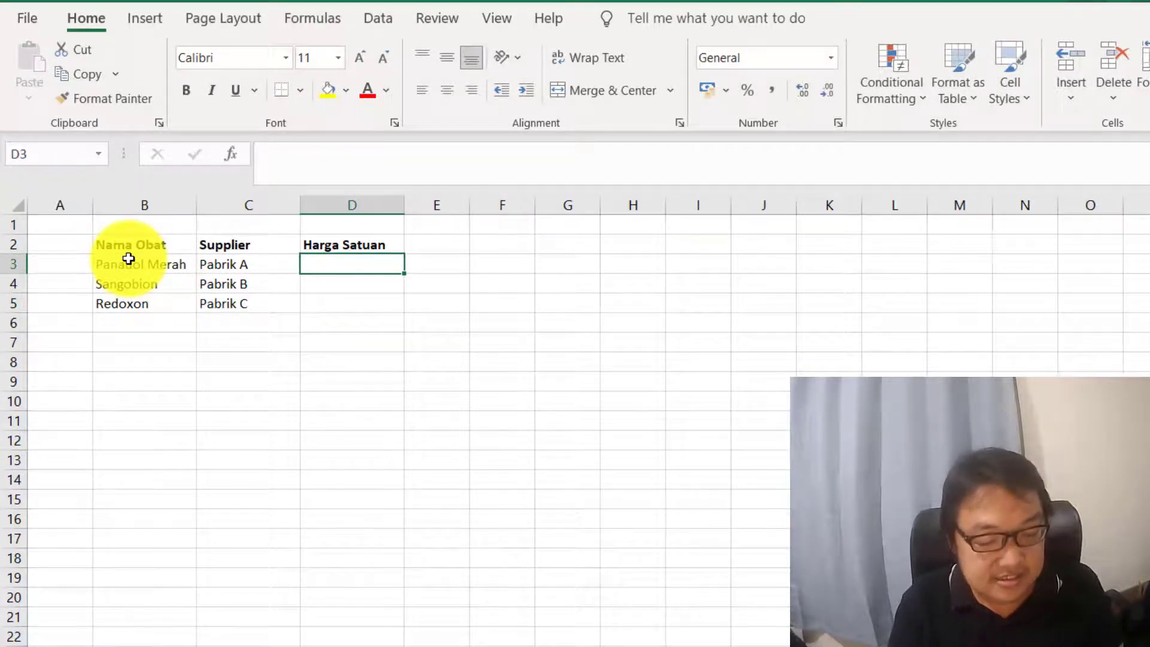
type("12000")
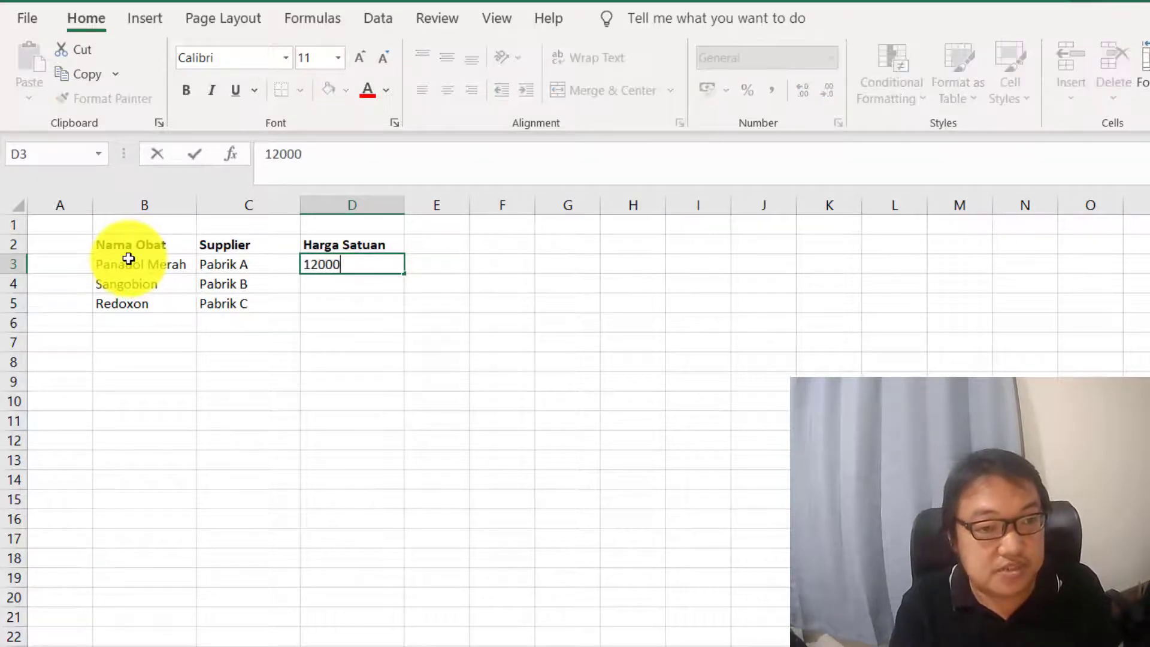
key("Return")
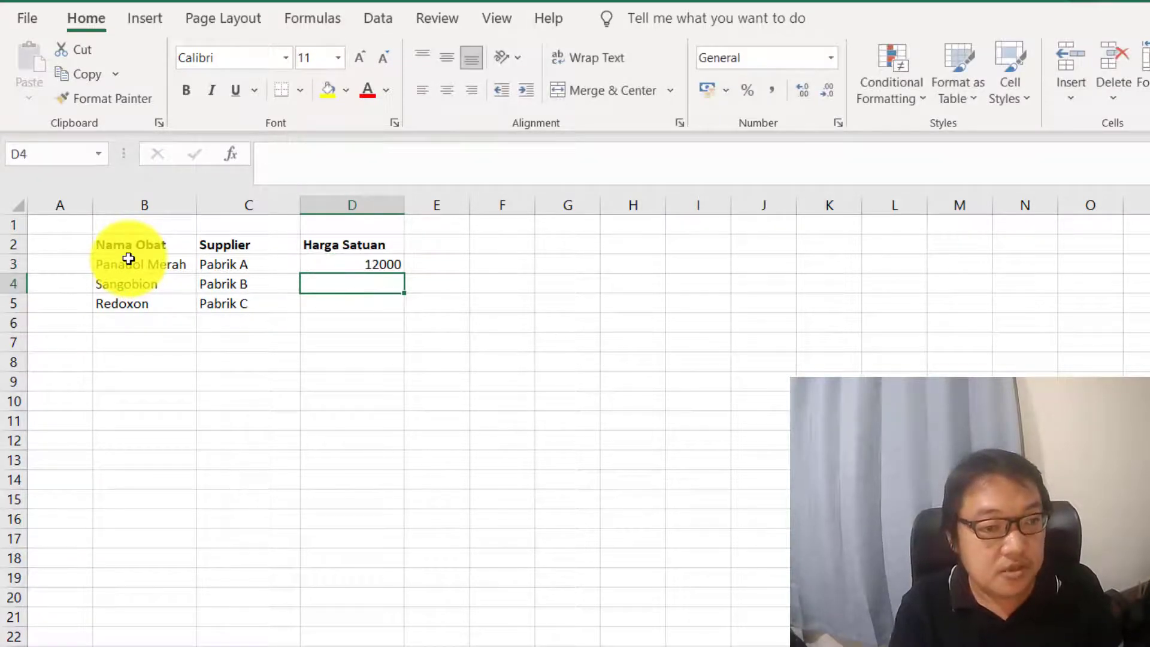
type("8000")
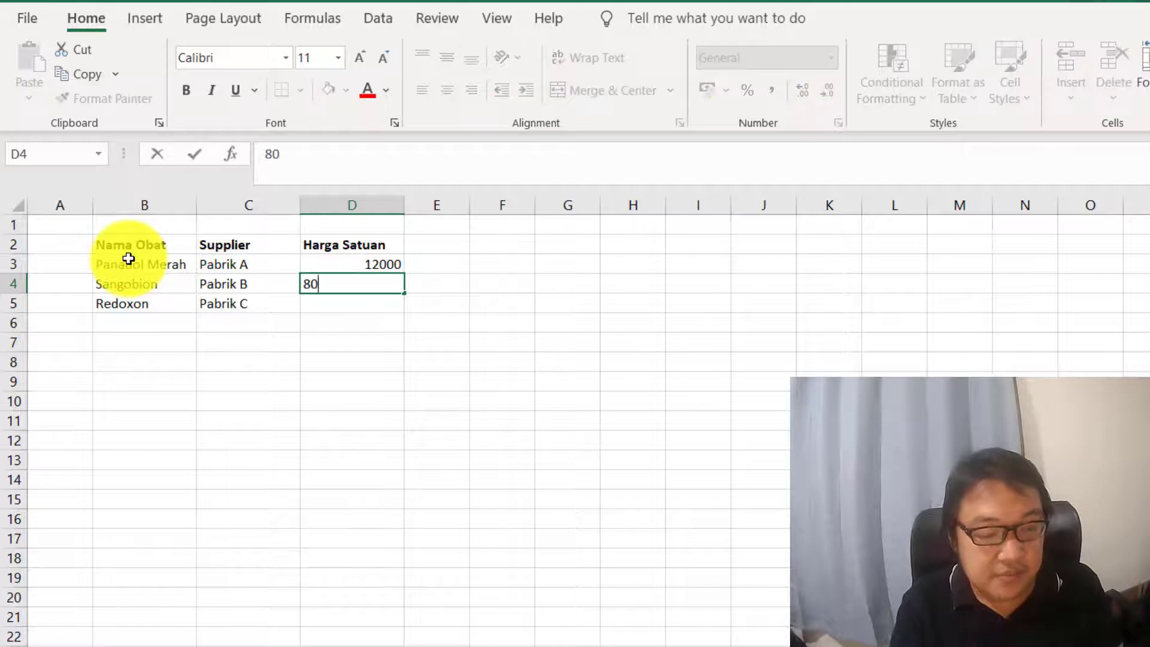
key("Return")
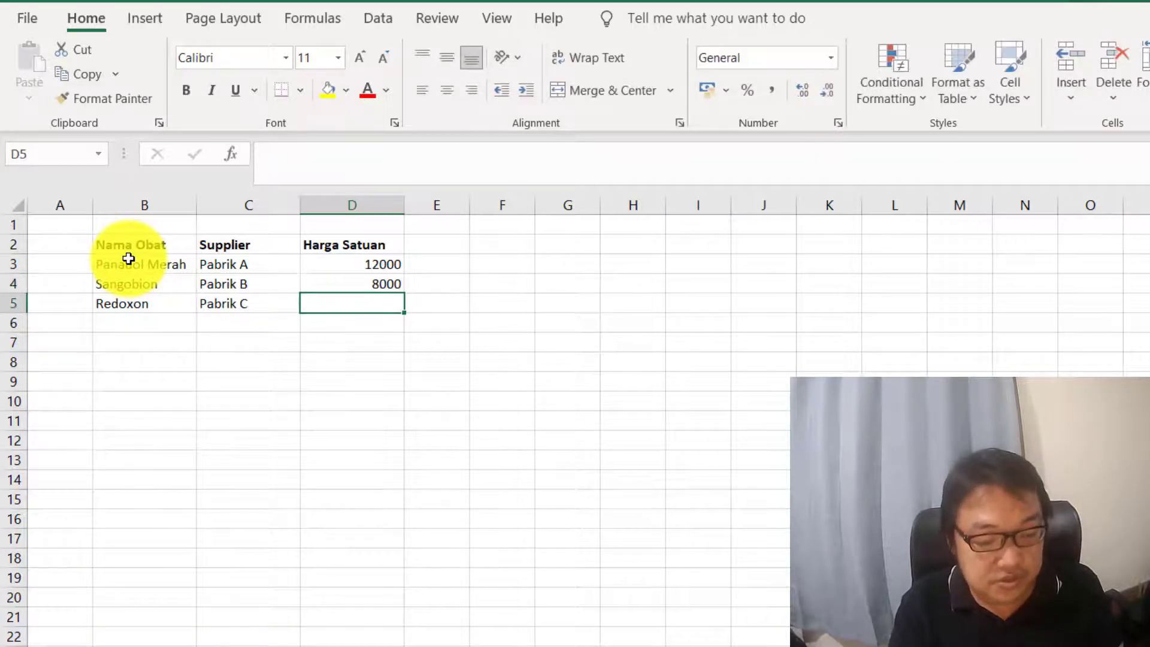
type("25000")
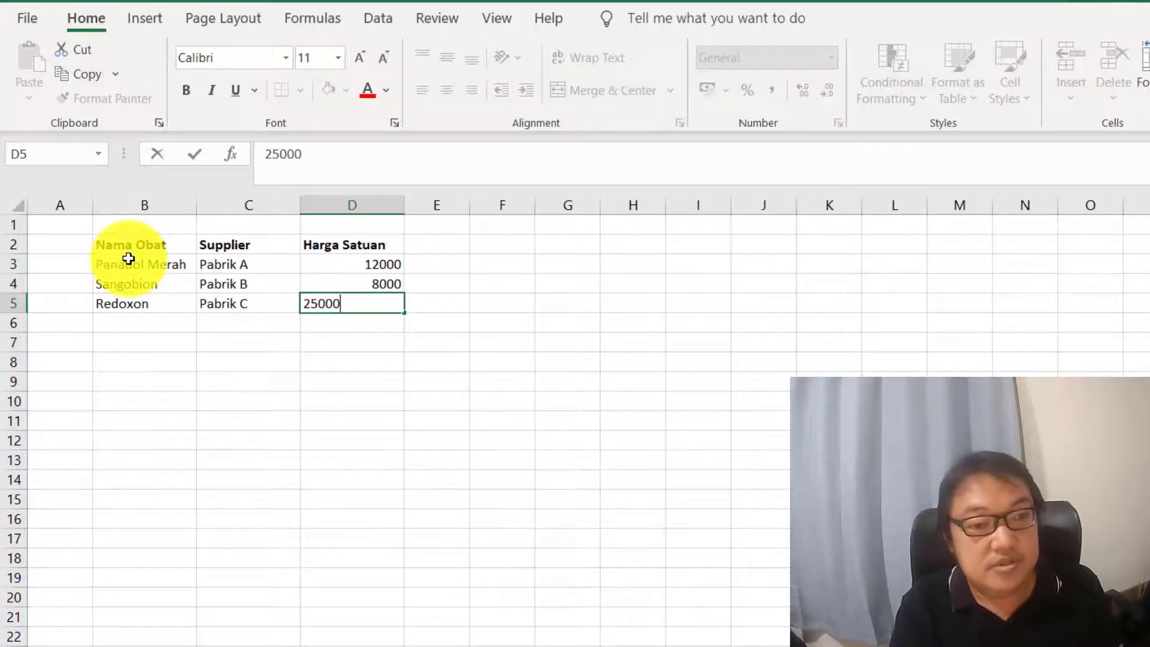
key("Tab")
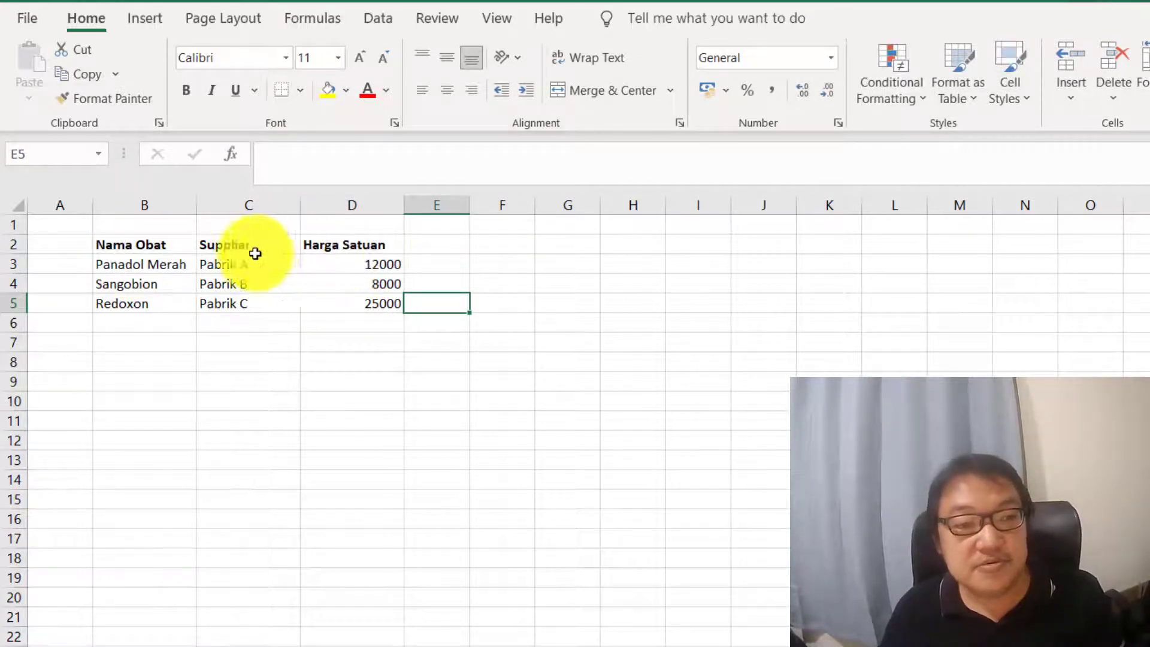
Format the Harga Satuan prices in D3:D5 with thousands separators and no decimals
left_click(160, 250)
left_click_drag(160, 251, 379, 300)
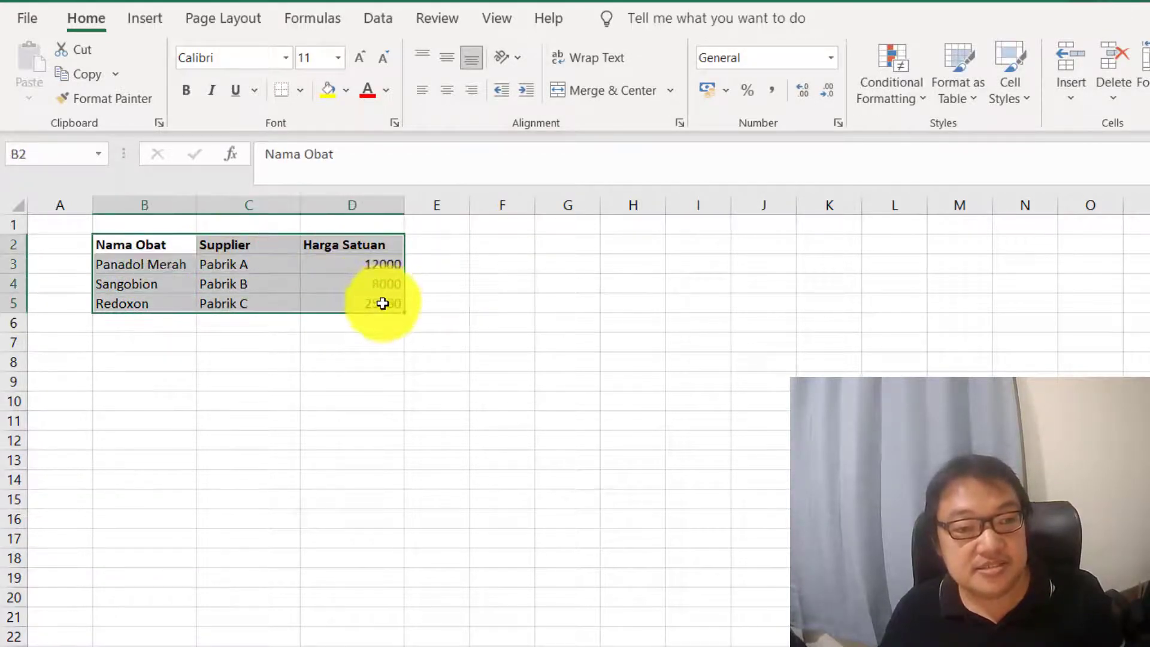
left_click(329, 345)
left_click_drag(137, 244, 377, 306)
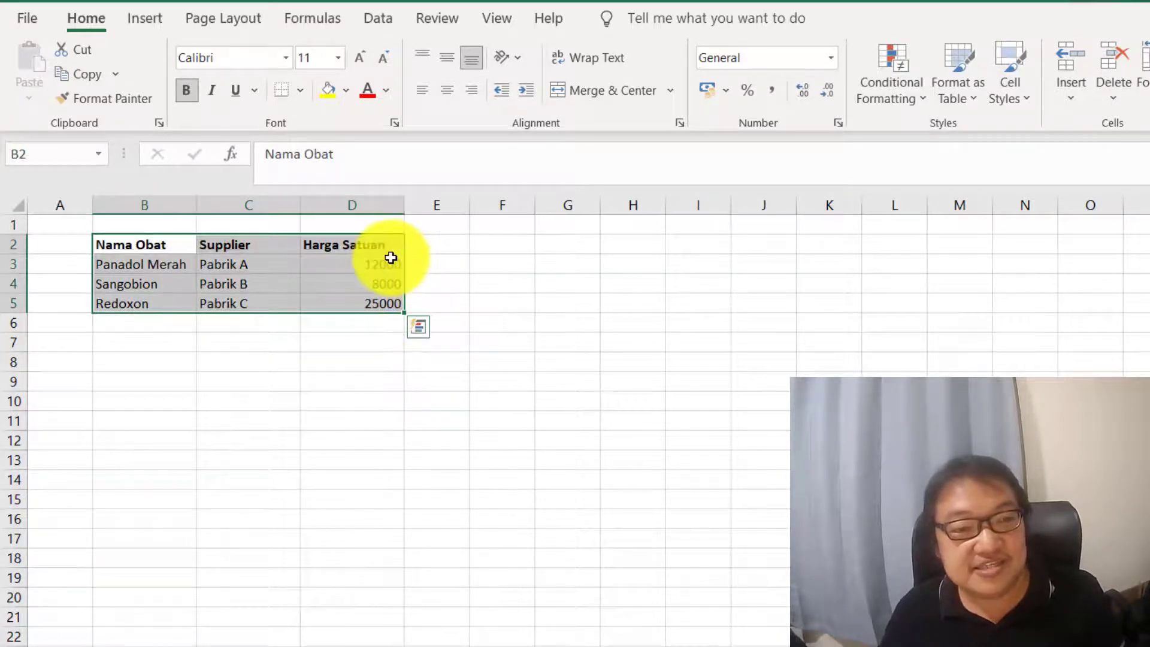
left_click_drag(390, 259, 388, 302)
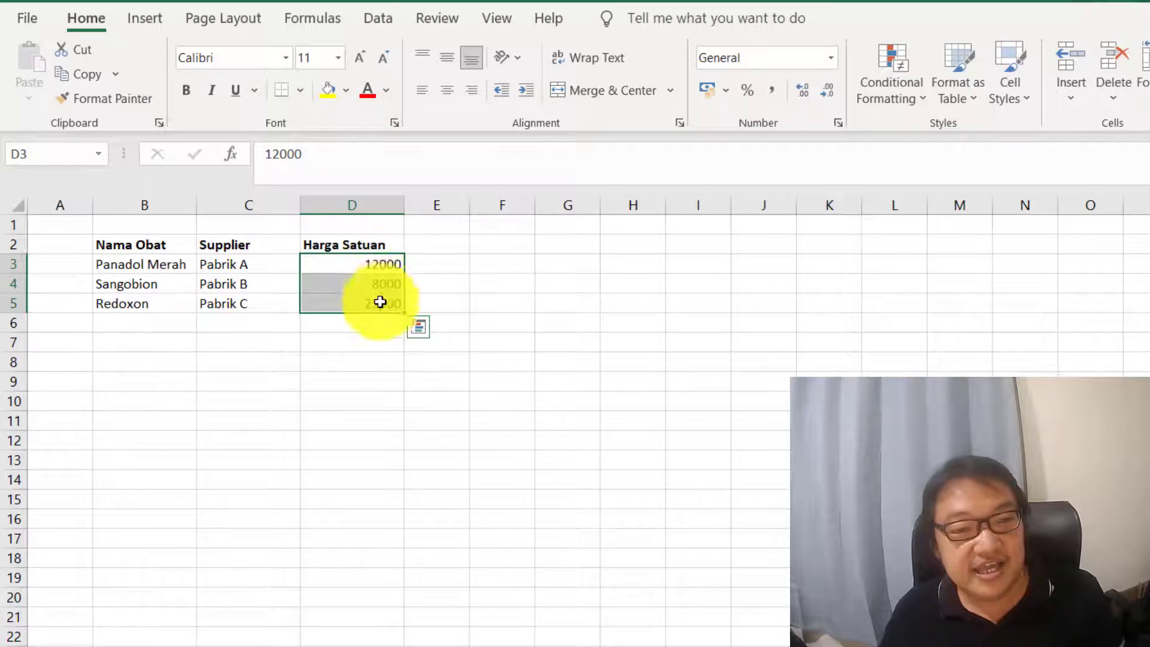
left_click(773, 96)
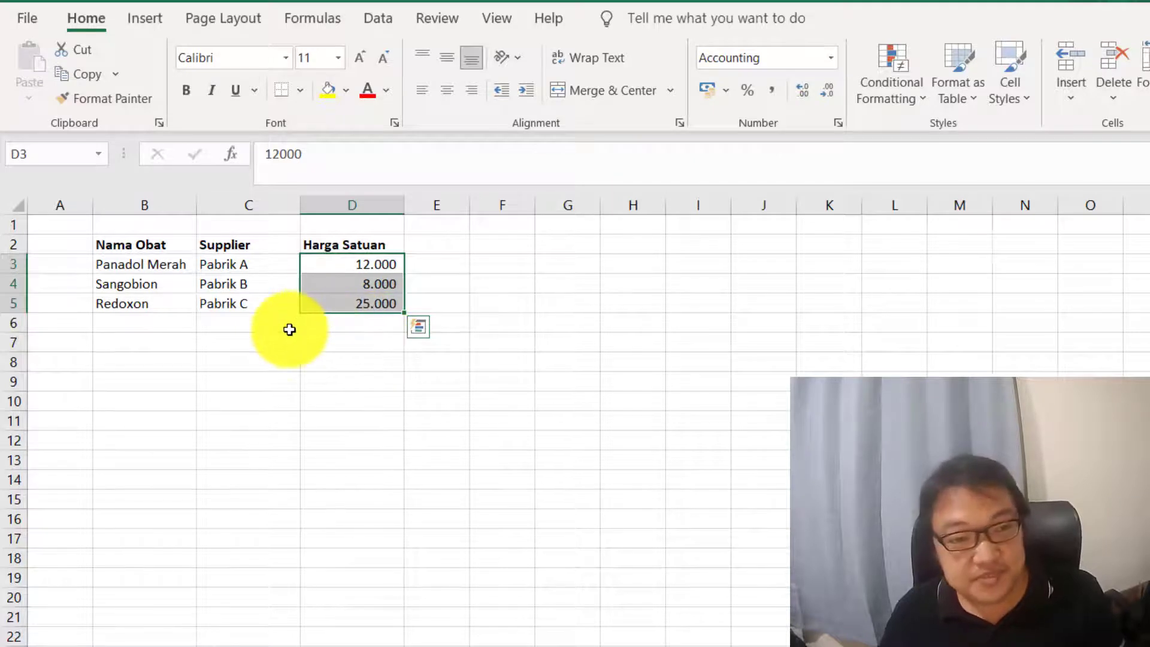
Apply thin outline and inside borders to the whole medicine price table in B2:D5
left_click_drag(290, 326, 264, 344)
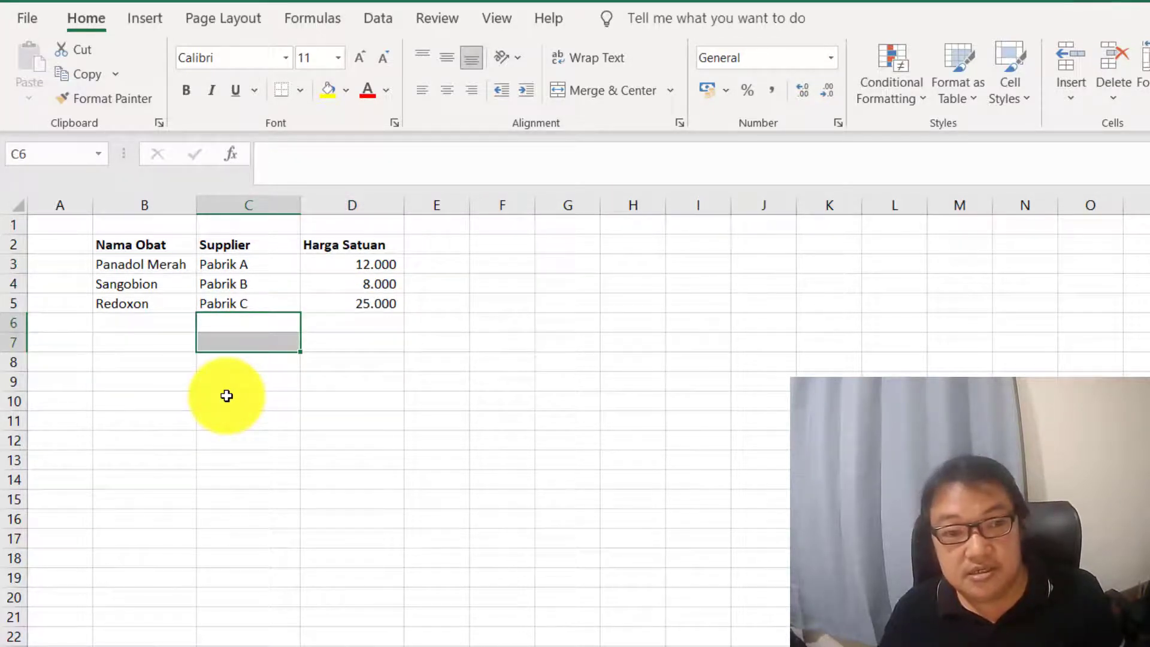
left_click_drag(124, 244, 347, 302)
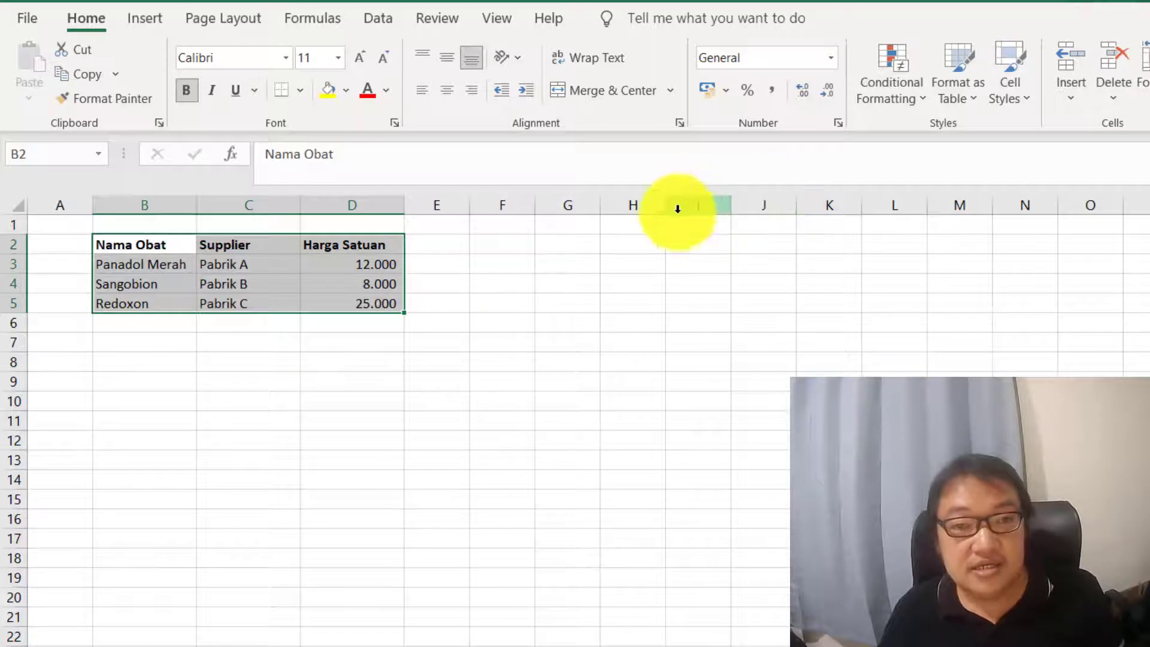
right_click(373, 267)
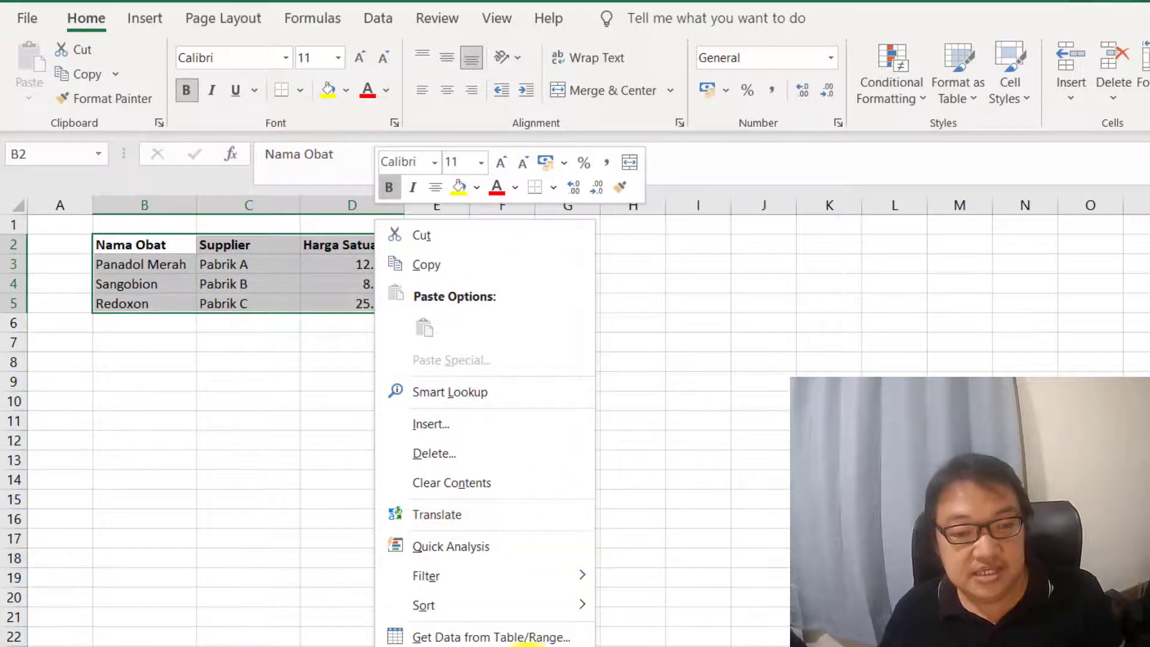
left_click(450, 646)
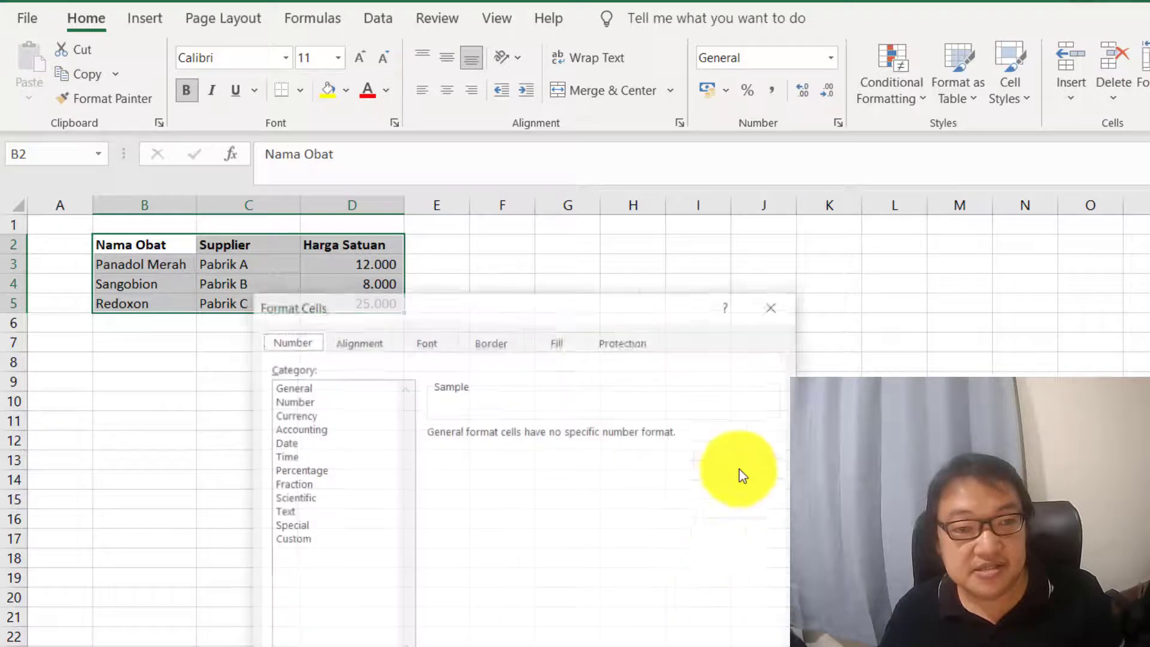
left_click(505, 347)
left_click(575, 402)
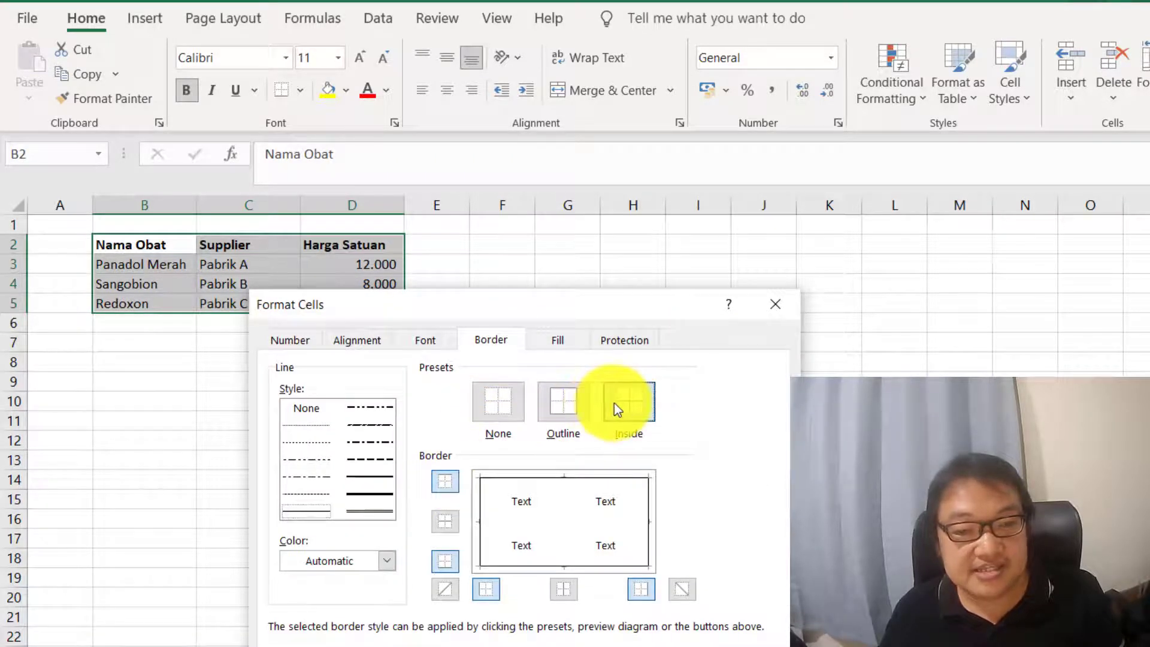
left_click(614, 402)
left_click(672, 646)
left_click(817, 478)
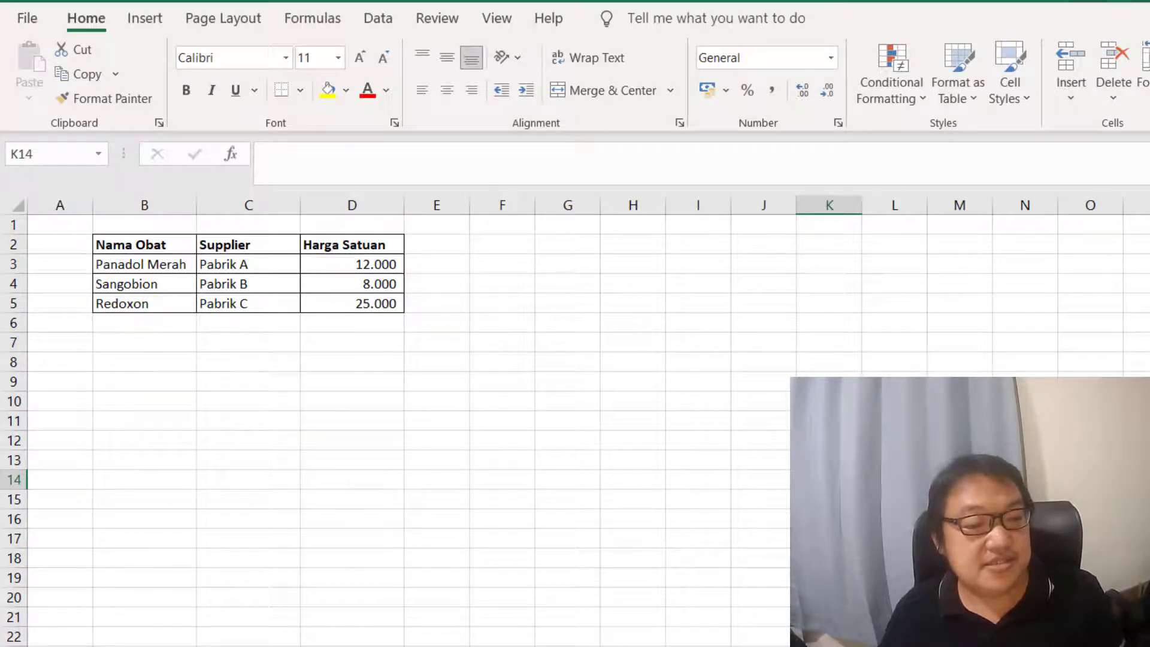
Enter the title Database in B1 above the medicine price table
left_click(114, 228)
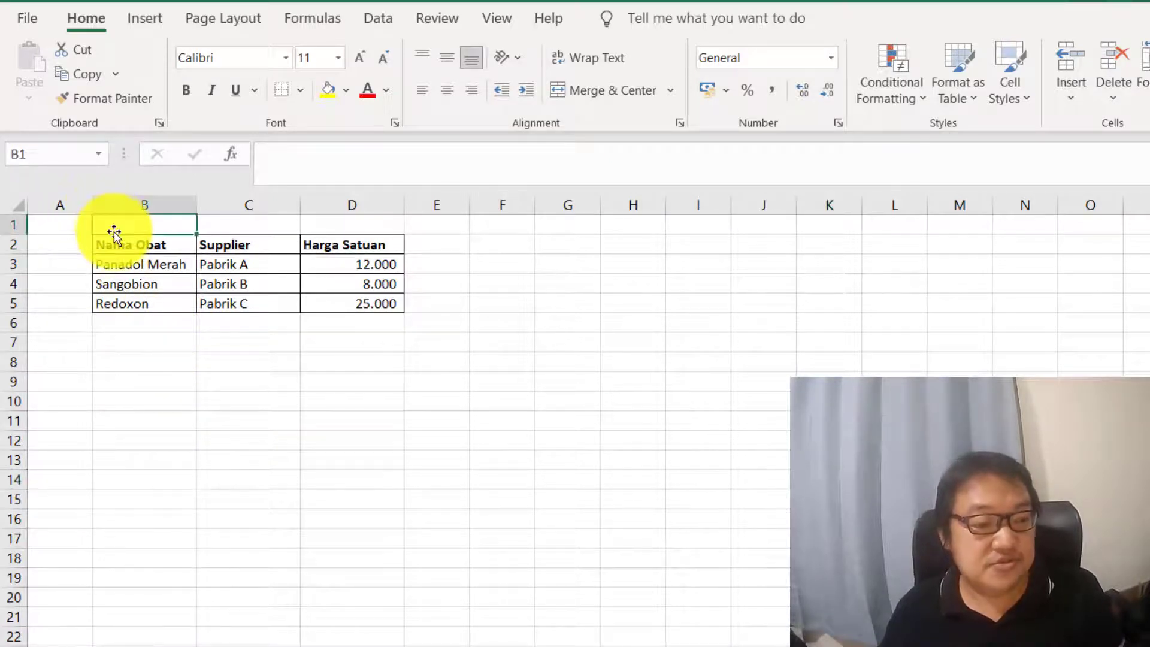
type("Database")
key("Return")
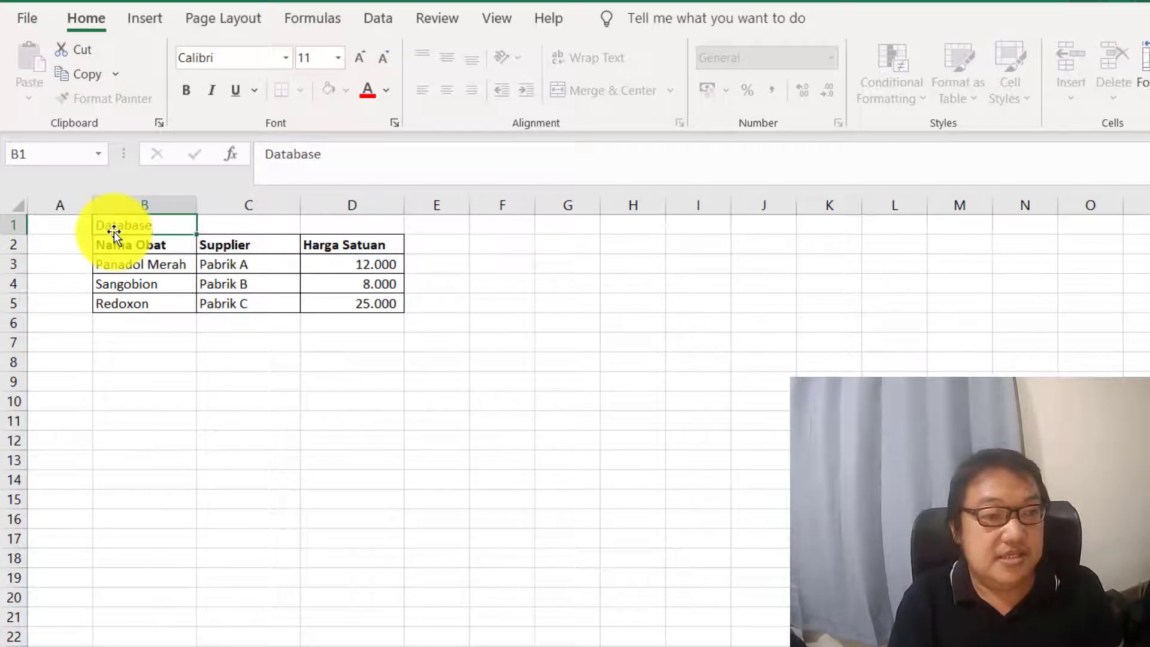
Enter the title Purchase Order in B9 below the medicine price table
key("Down")
key("Down")
key("Down")
key("Down")
key("Down")
key("Down")
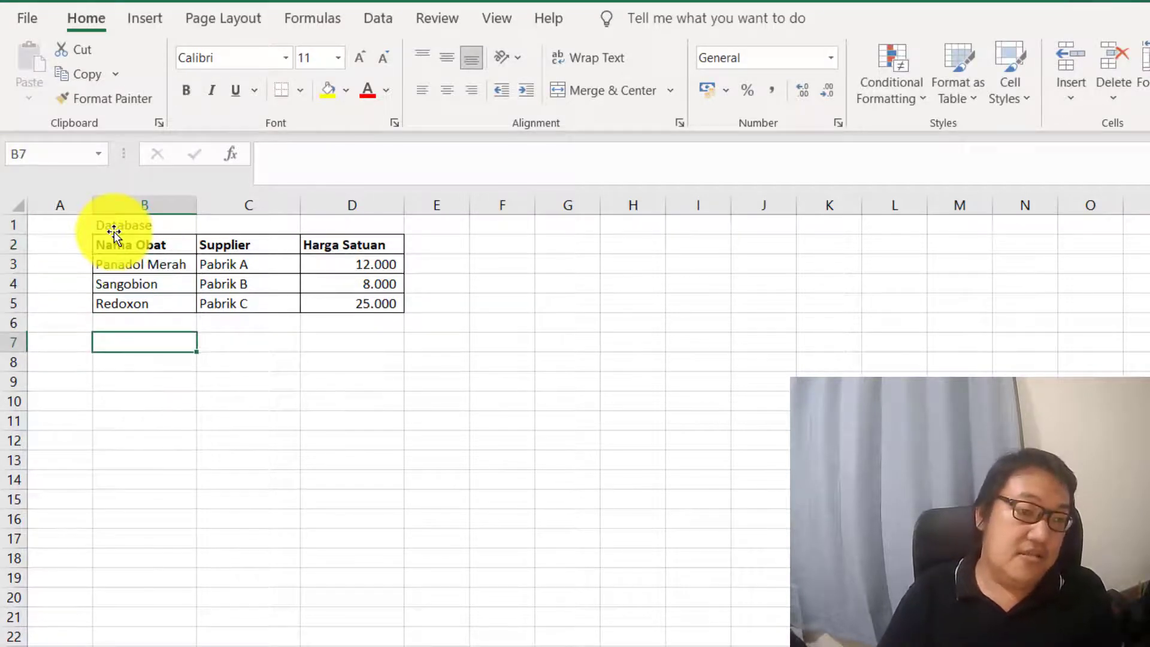
key("Up")
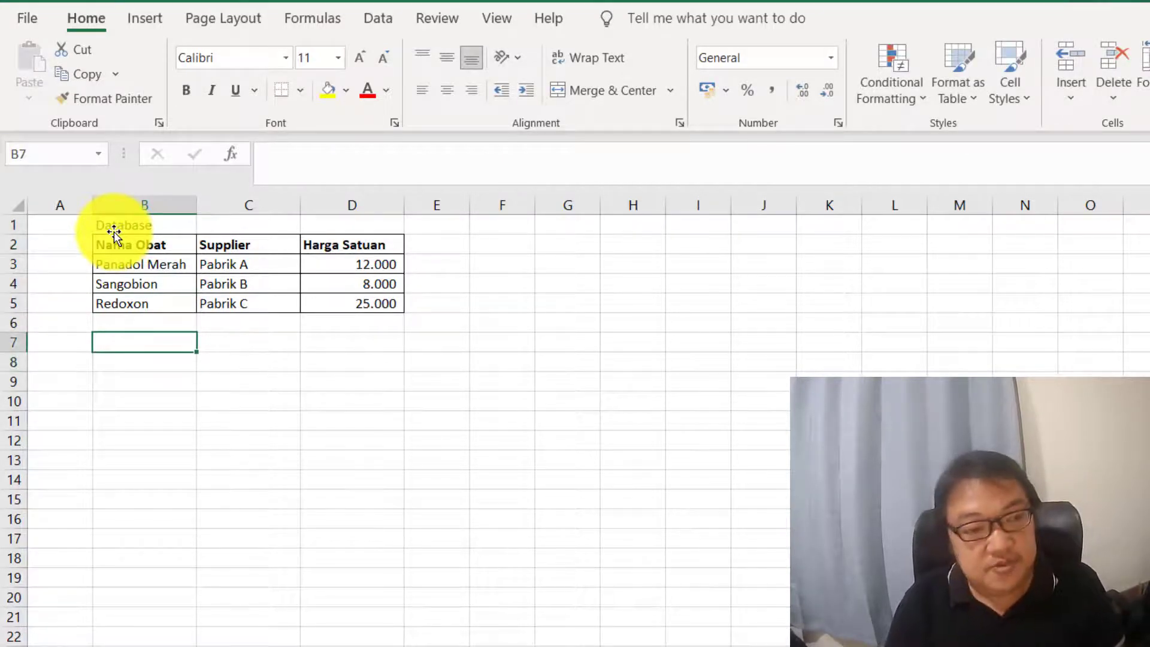
key("Down")
key("Down")
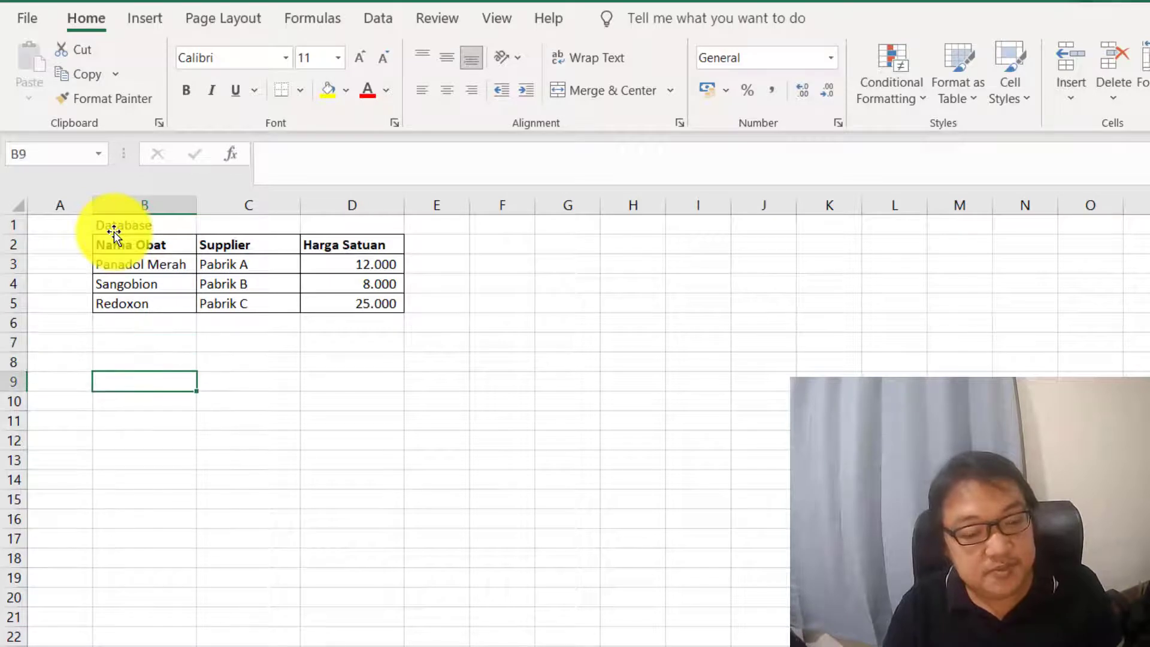
type("Purcha")
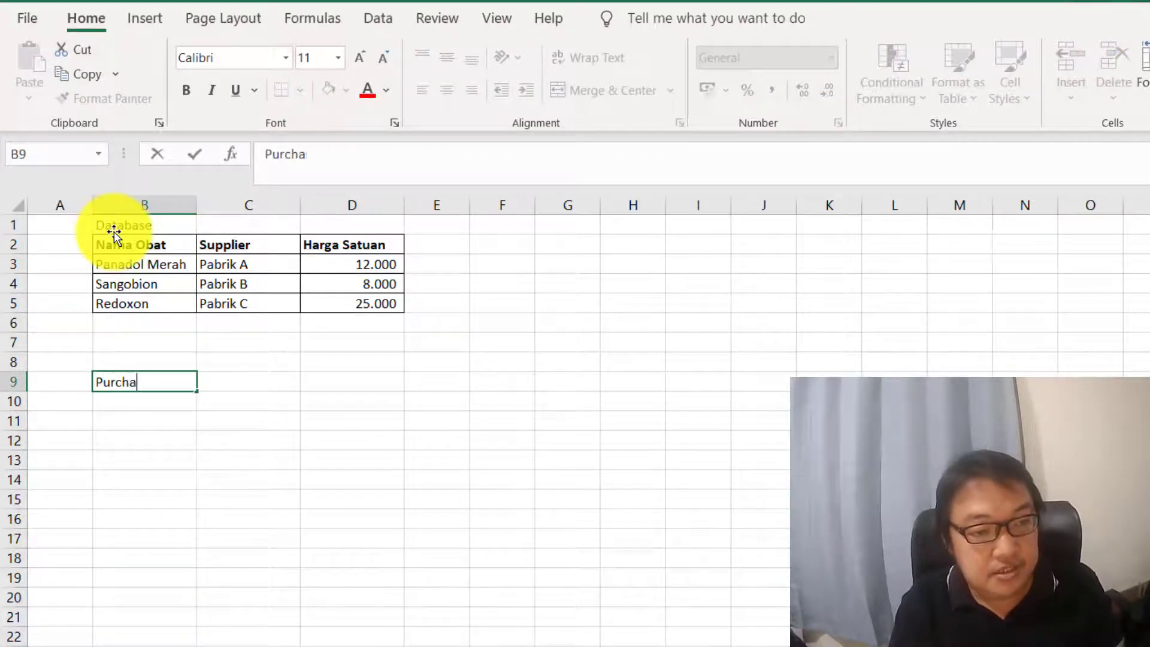
type("se Order")
key("Return")
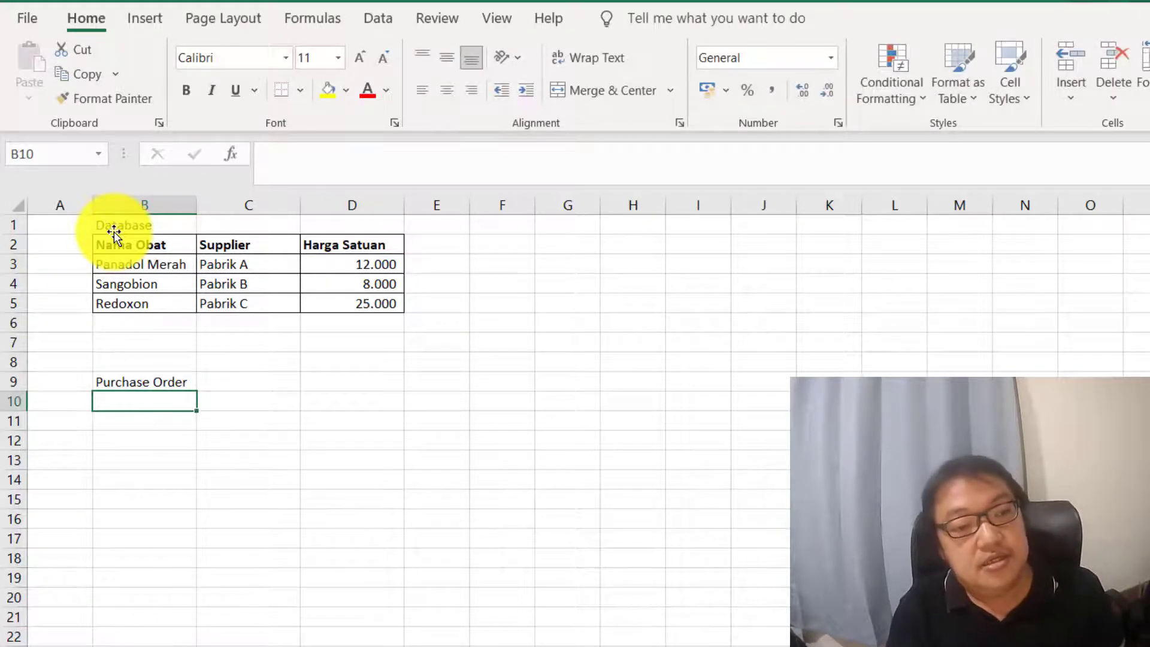
Copy the header row B2:D2 into B10:D10 under the Purchase Order title
key("Up")
key("Up")
key("Up")
key("Up")
key("Up")
key("Up")
key("Up")
key("Up")
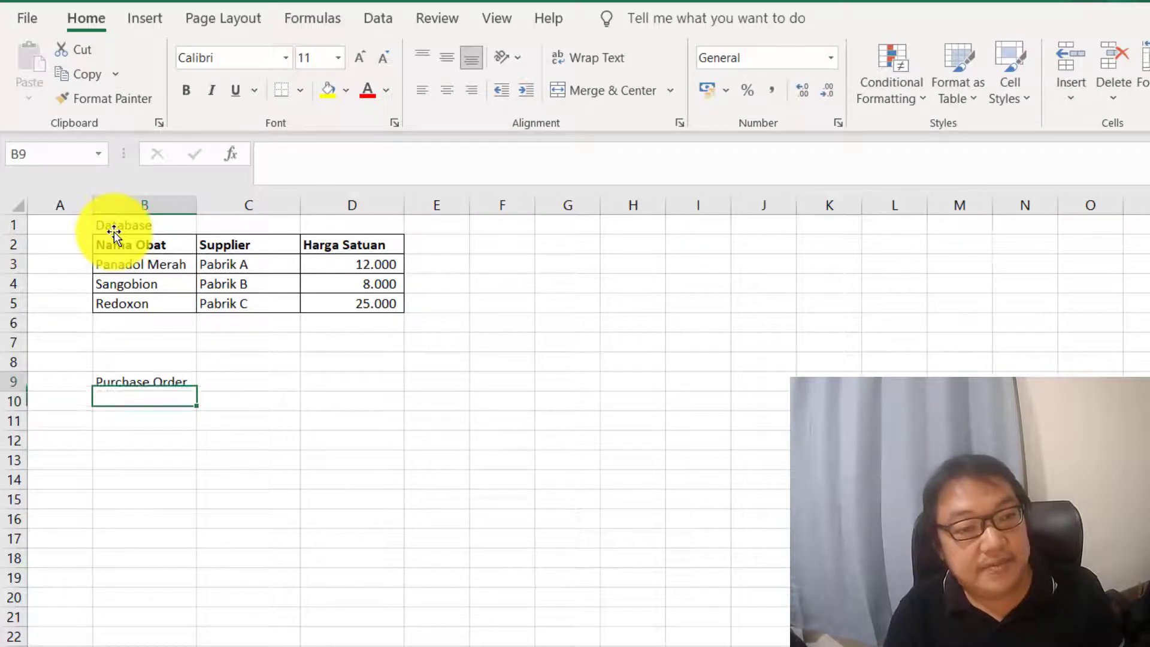
key("shift+Right")
key("shift+Right")
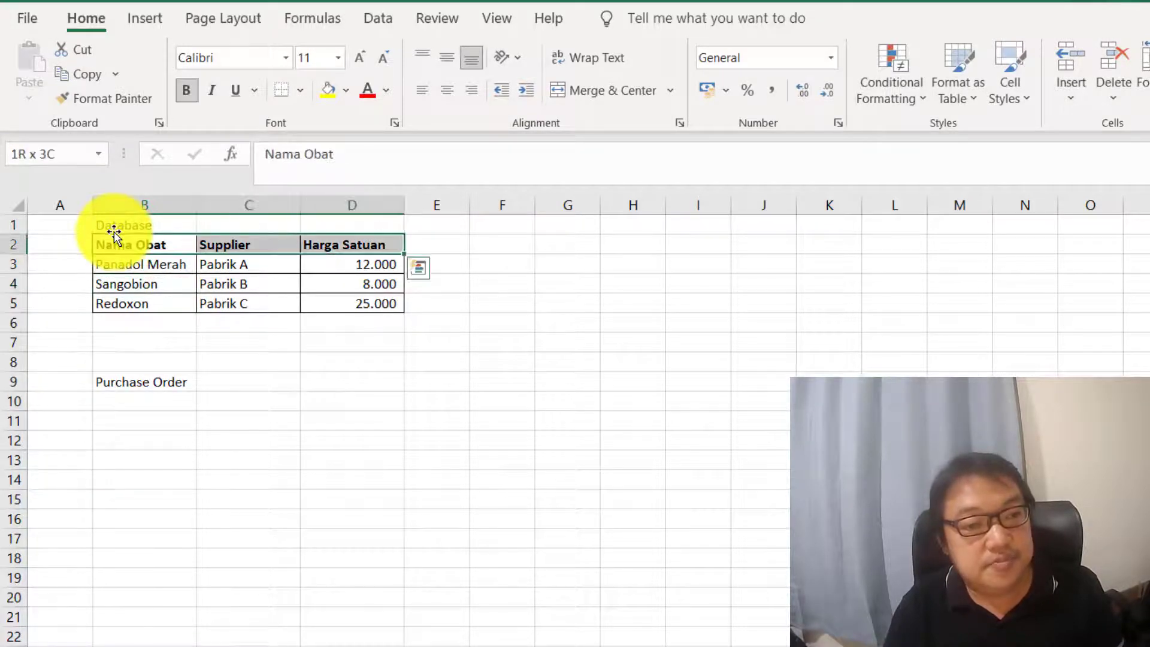
key("ctrl+c")
key("Down")
key("Down")
key("Down")
key("Down")
key("Down")
key("Down")
key("Down")
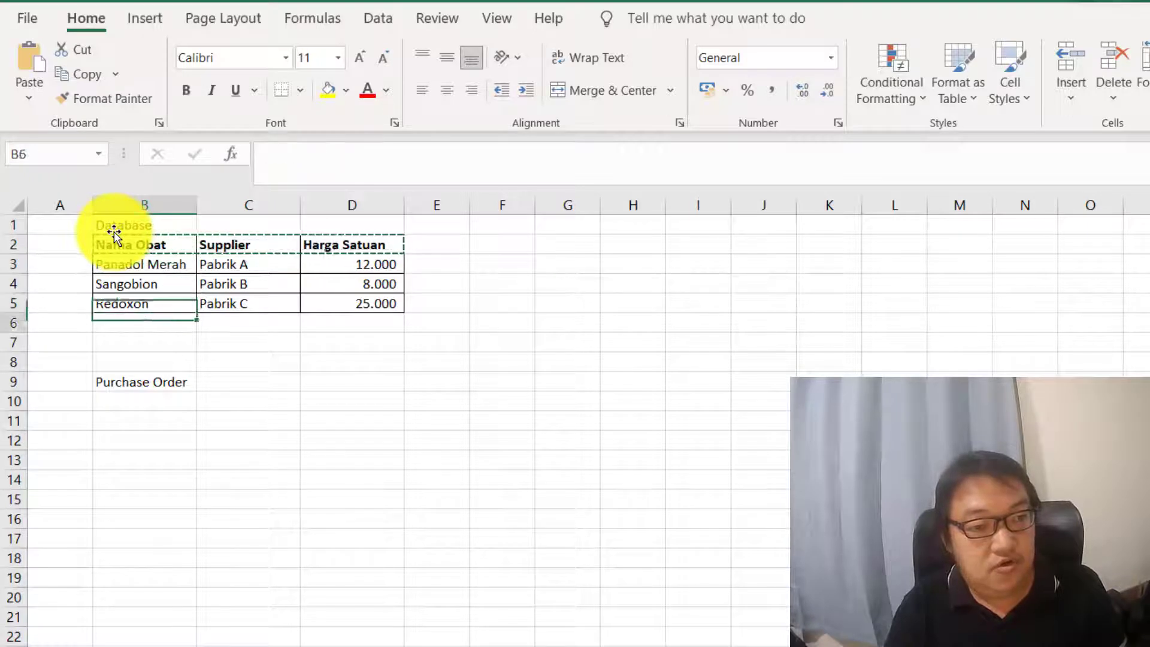
key("Down")
key("ctrl+v")
Add a Total column header in E10 beside the Purchase Order's Harga Satuan header
key("Right")
key("Right")
key("Right")
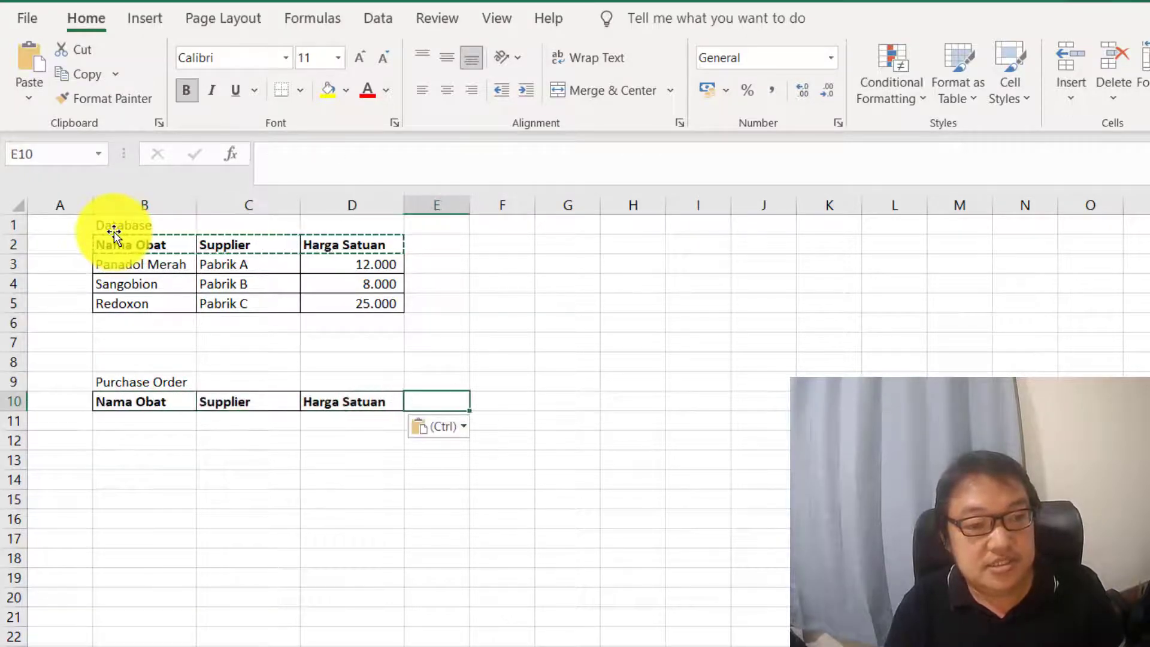
type("Total")
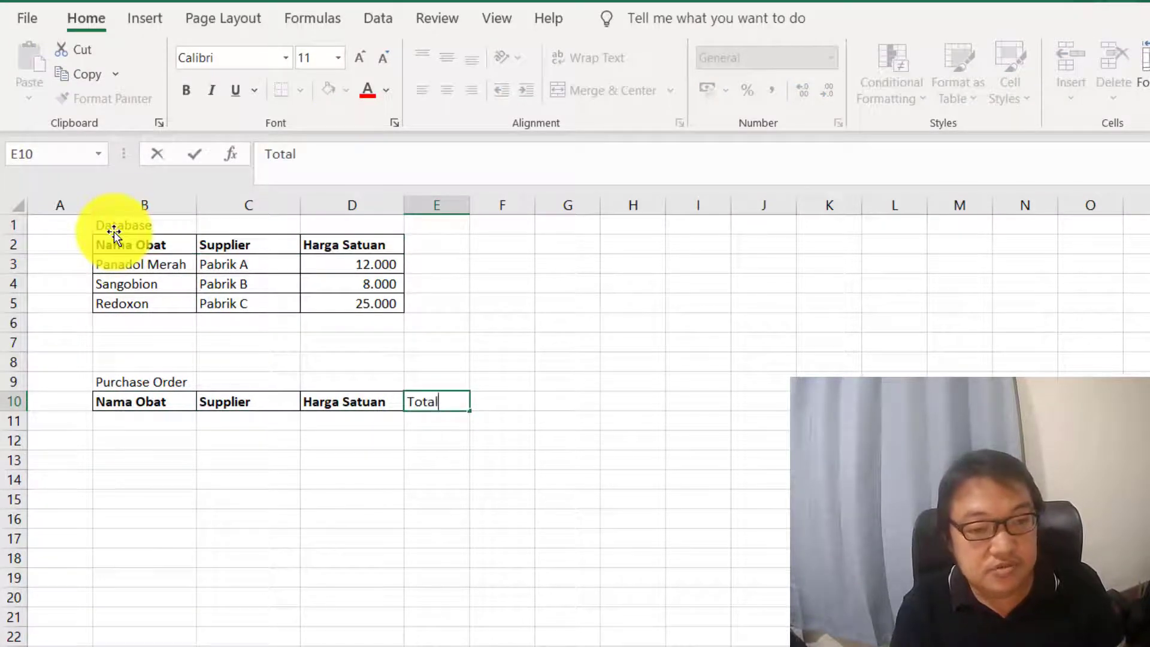
key("Return")
Copy the bordered header formatting from Nama Obat in B10 to the Total header in E10 with Format Painter
key("Up")
key("Left")
key("Left")
key("Left")
key("Left")
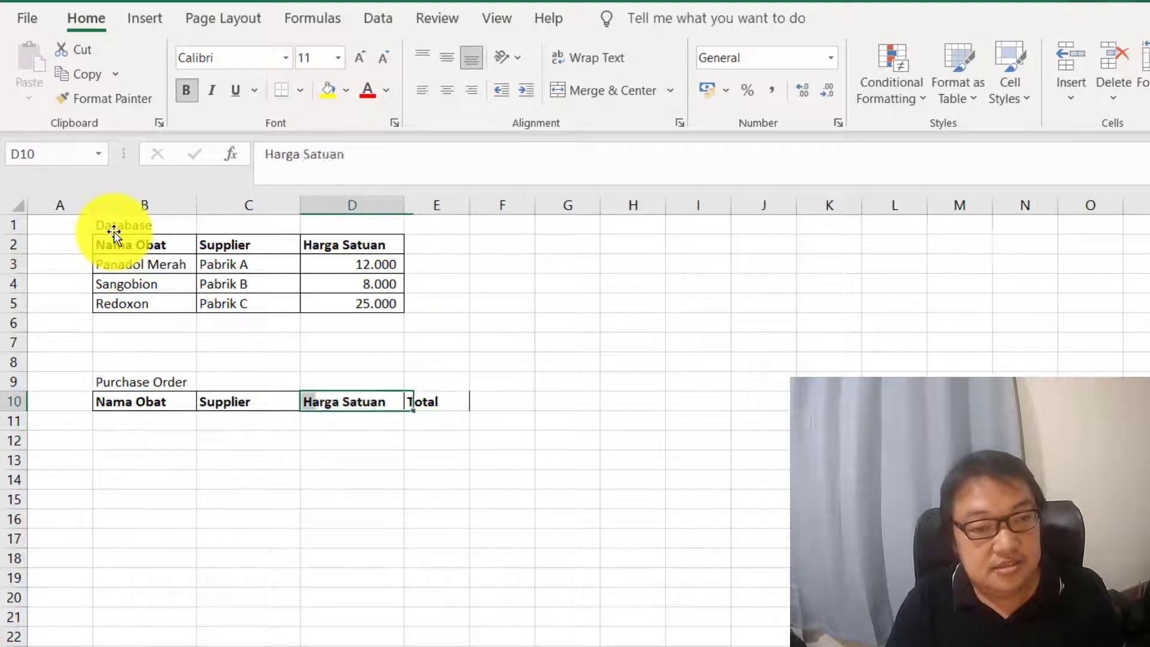
key("Right")
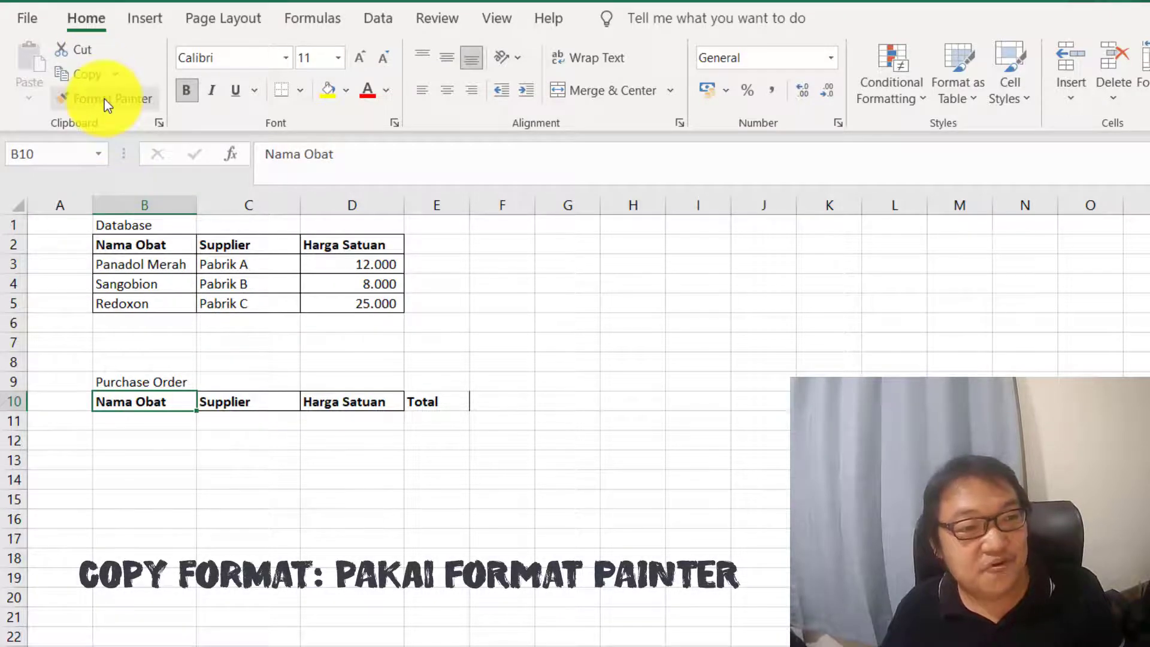
left_click(455, 409)
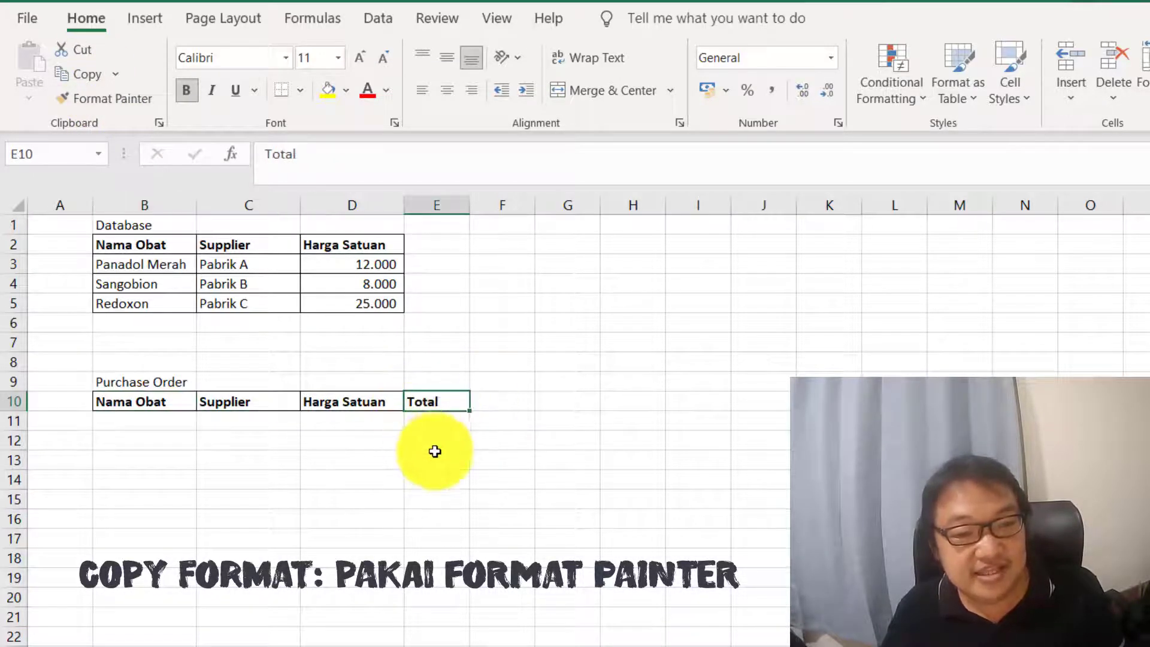
left_click_drag(434, 456, 435, 440)
left_click(455, 400)
left_click(159, 401)
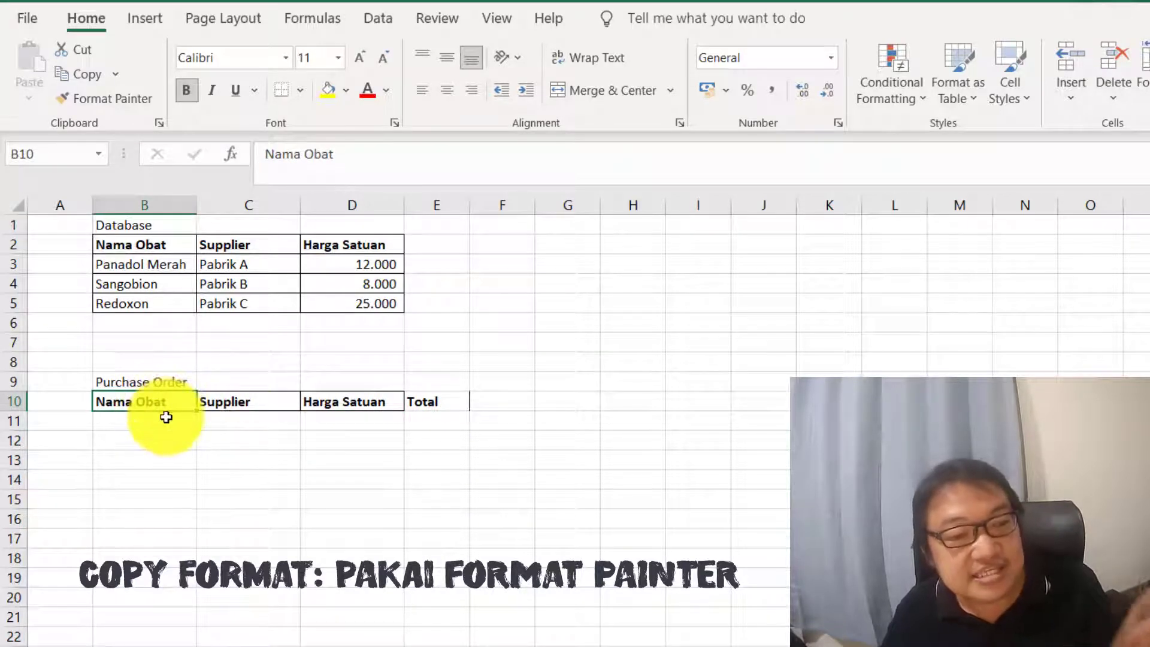
left_click(160, 437)
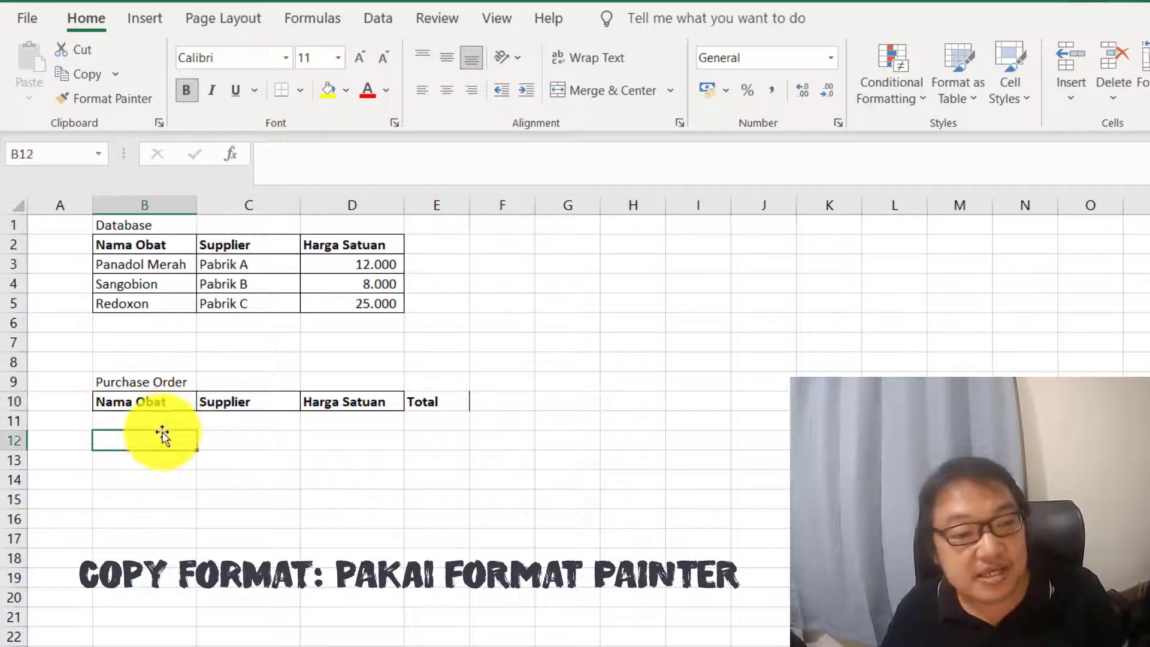
left_click(120, 400)
left_click(127, 101)
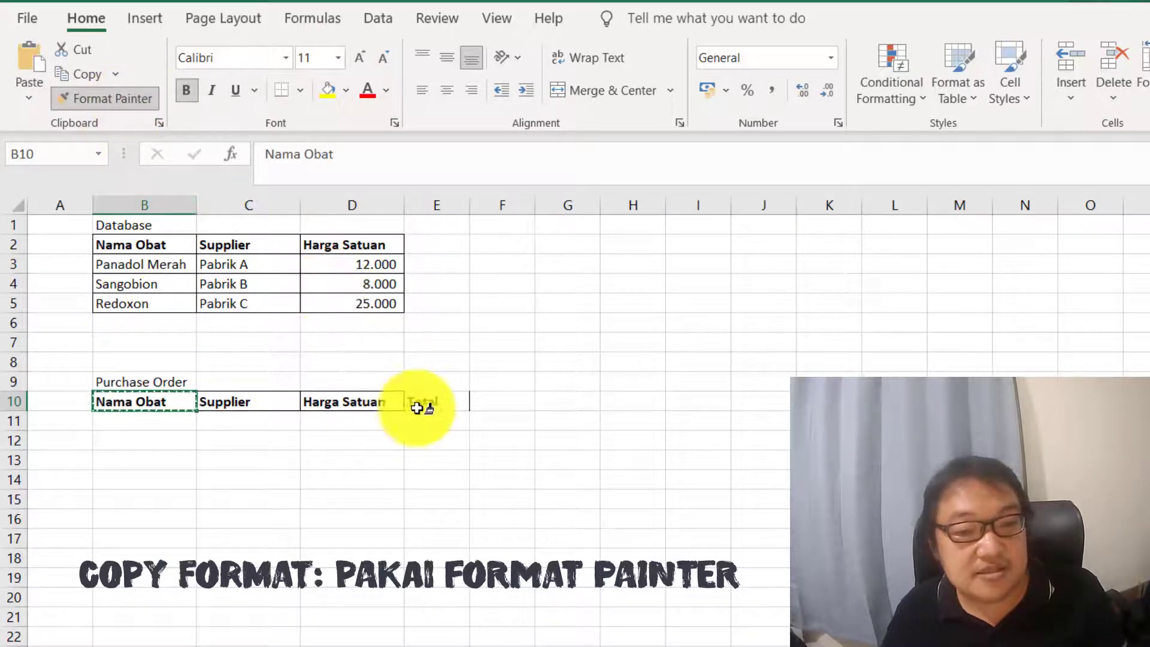
left_click(440, 401)
left_click(434, 467)
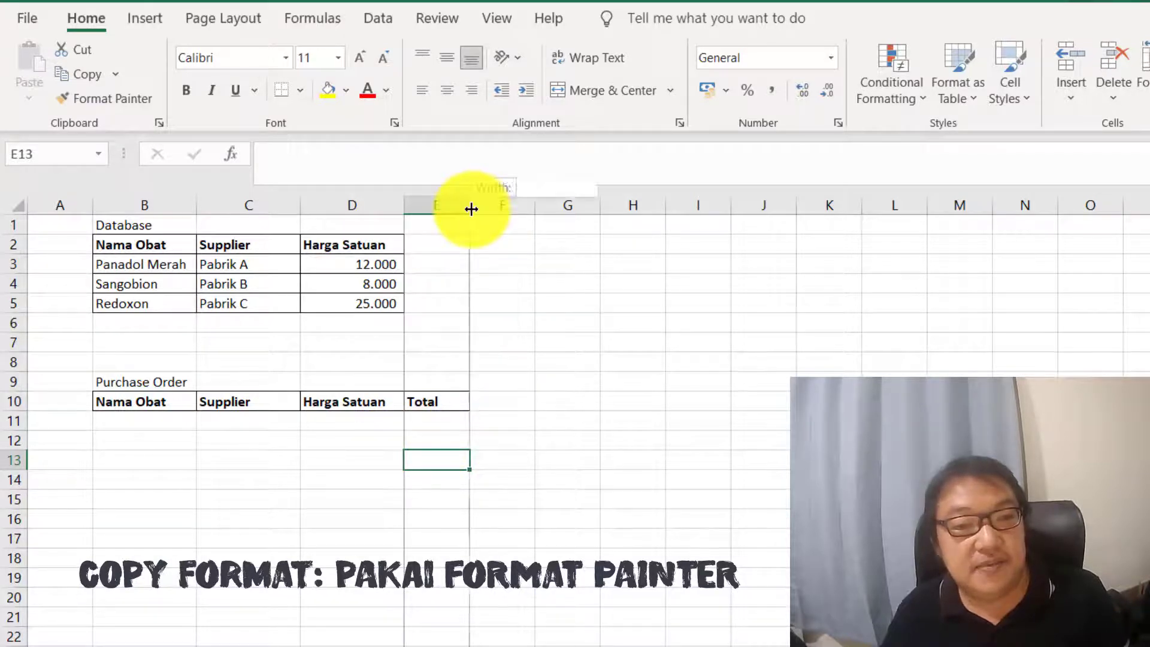
Widen column E so the Total column is nearly as wide as Harga Satuan
left_click_drag(473, 208, 506, 208)
left_click(505, 264)
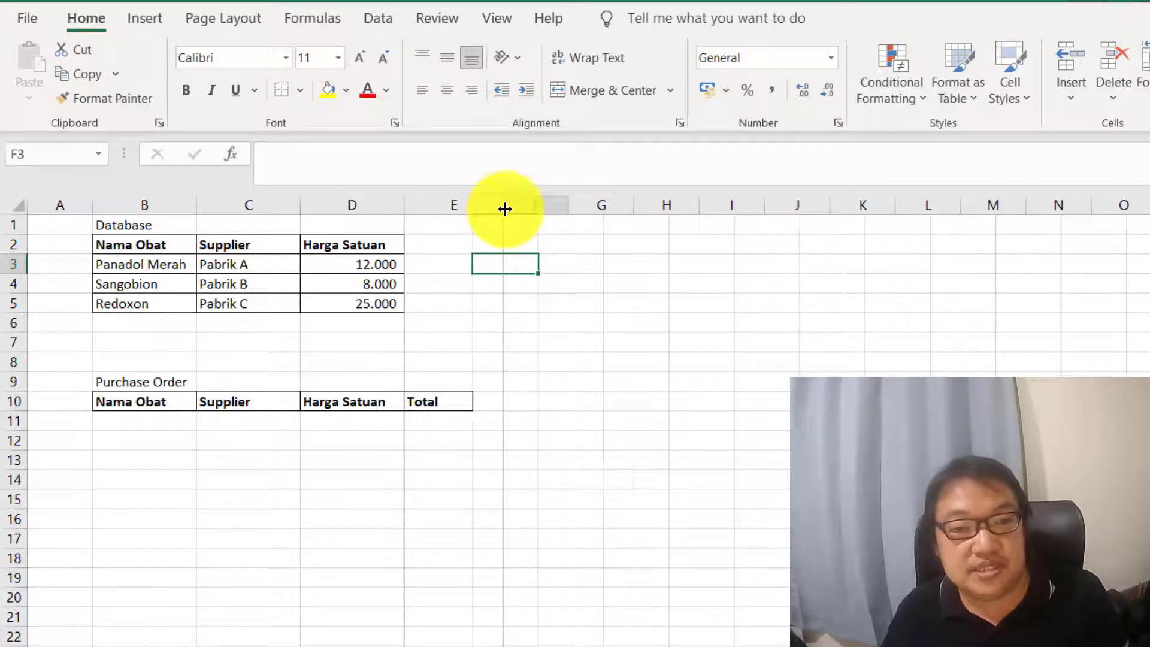
left_click(530, 358)
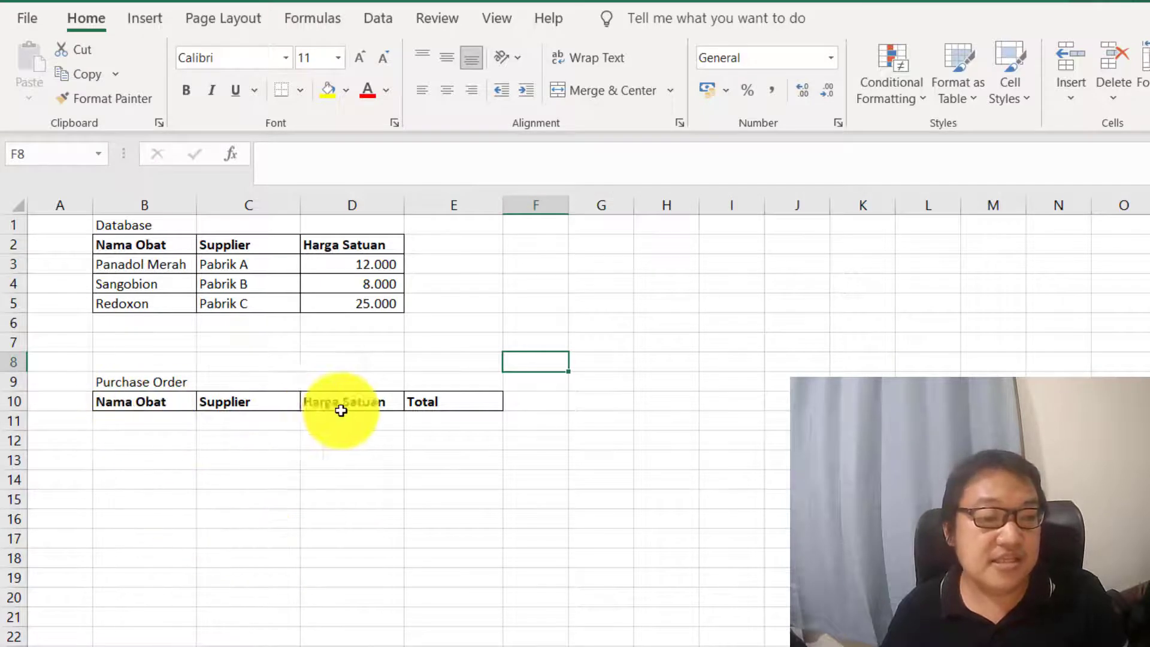
Enter the medicine names Pandol Merah and Redoxon in B11:B12 of the Purchase Order table
left_click(141, 424)
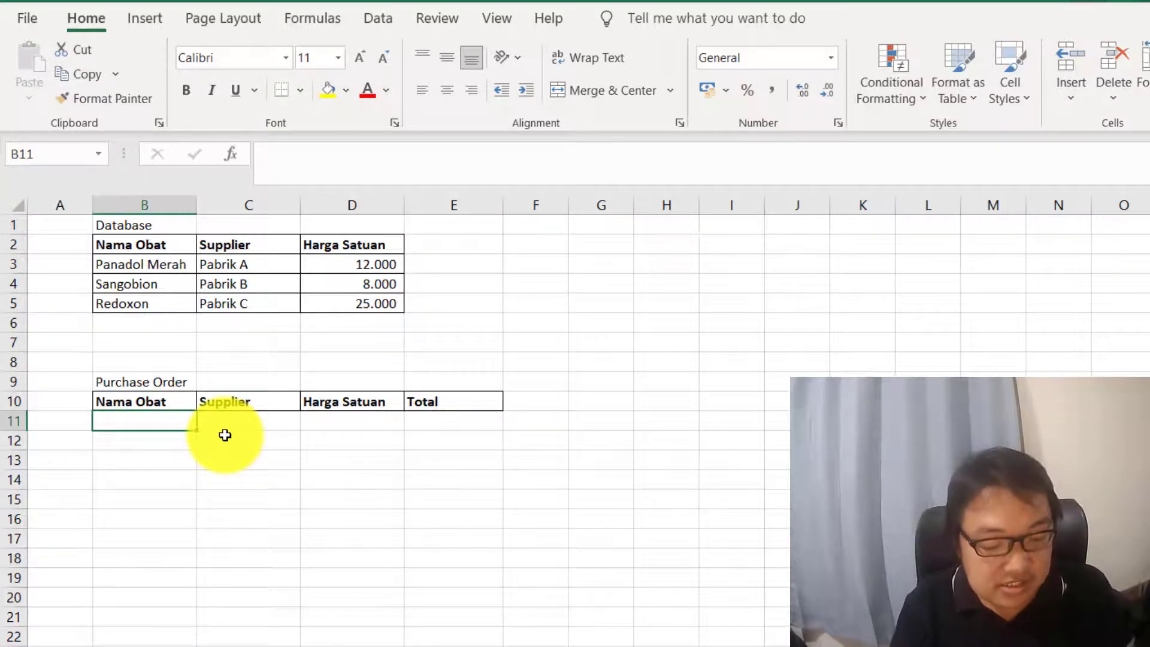
type("Pand")
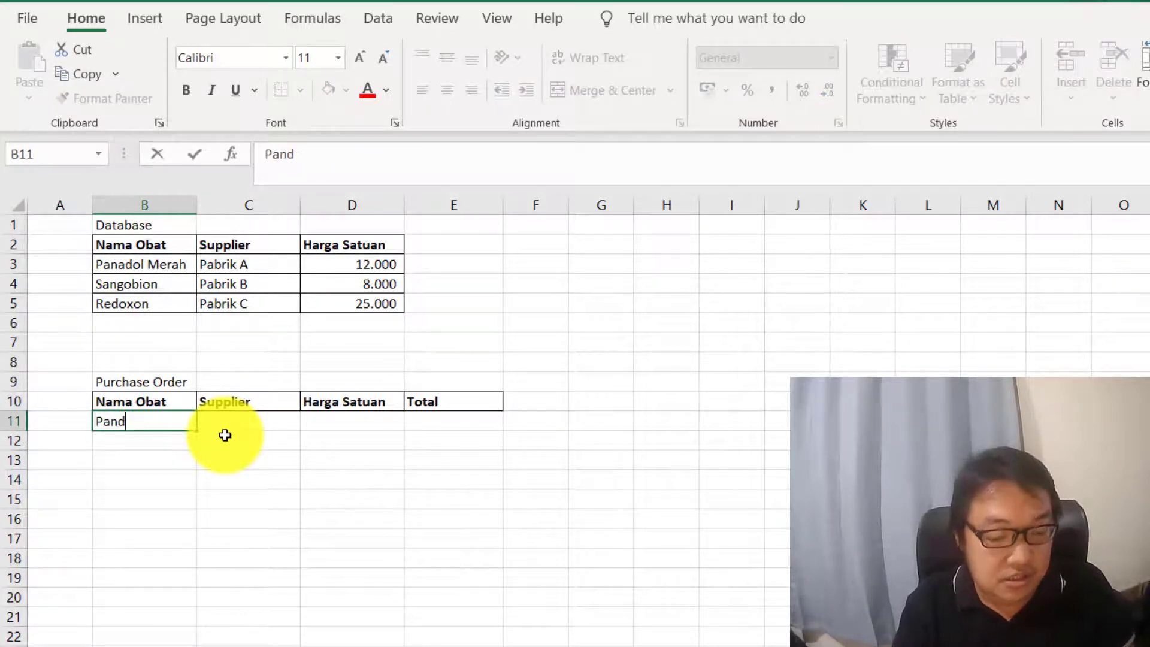
type("aMerah")
key("Return")
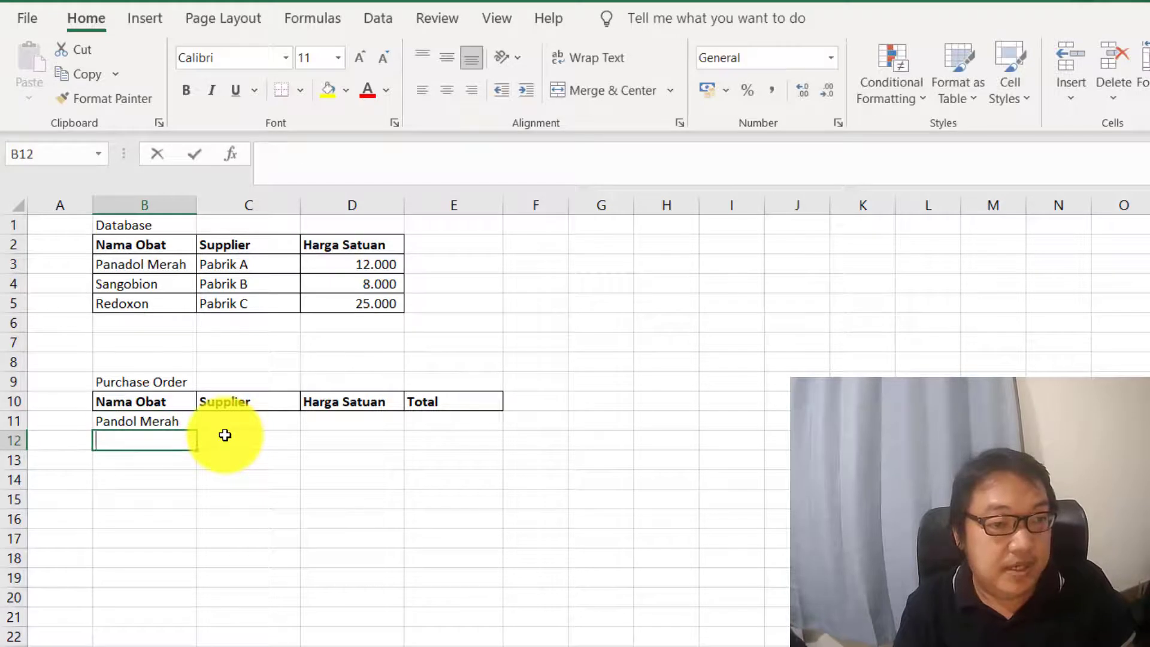
type("Redox")
type("o")
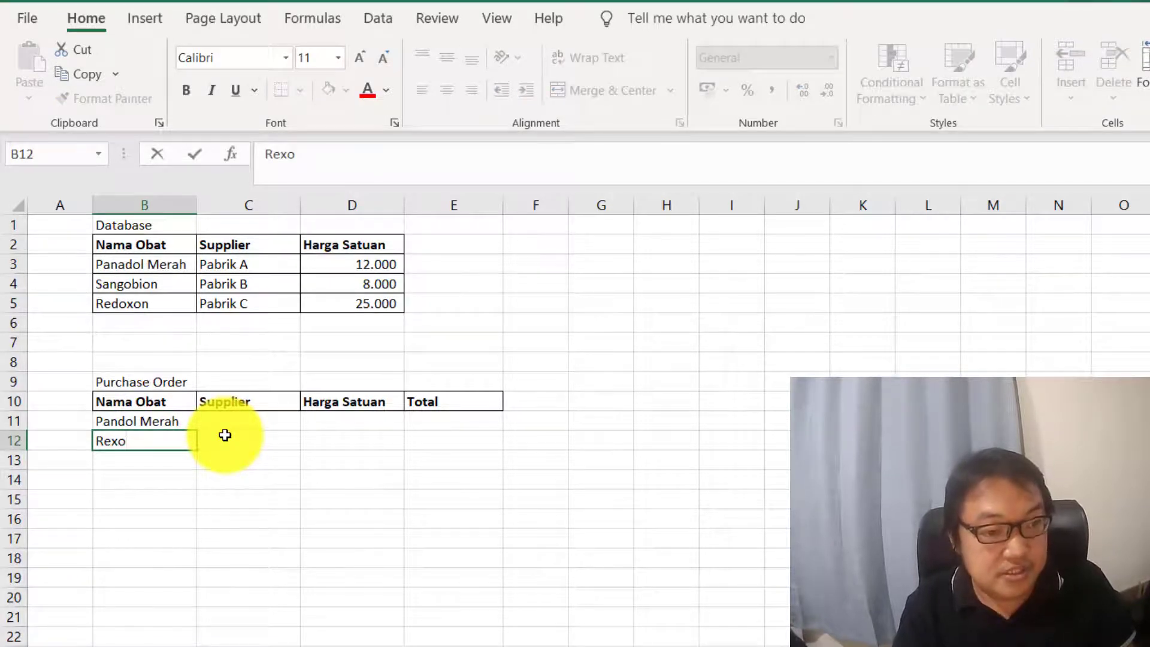
key("BackSpace")
key("BackSpace")
type("doxon")
key("Tab")
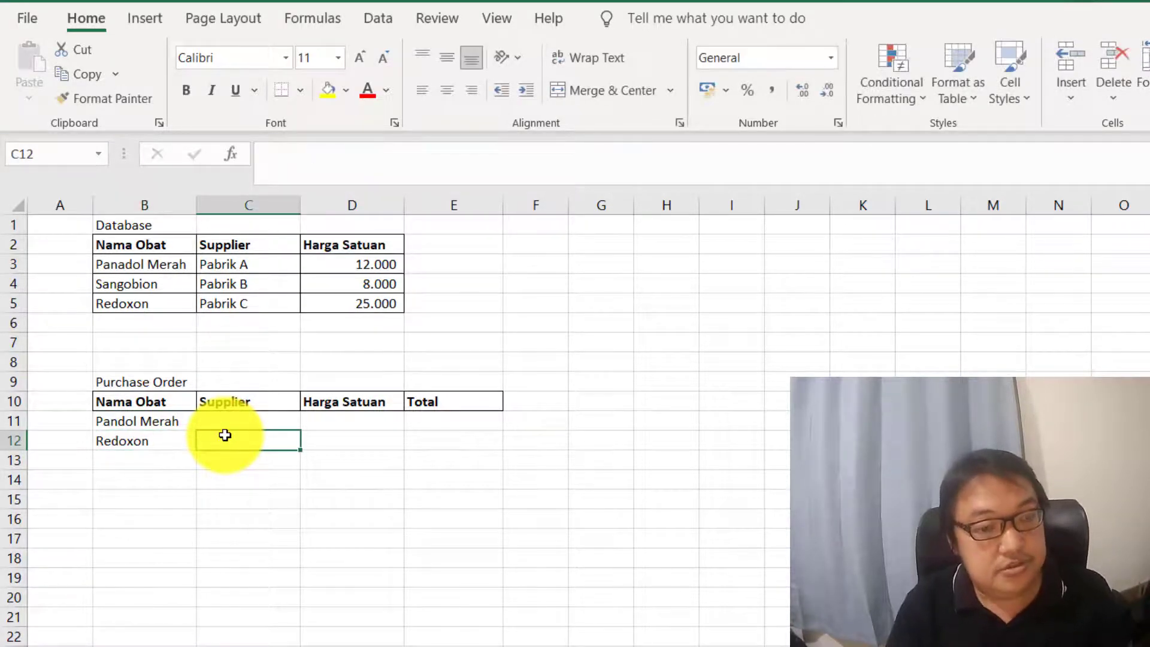
key("Up")
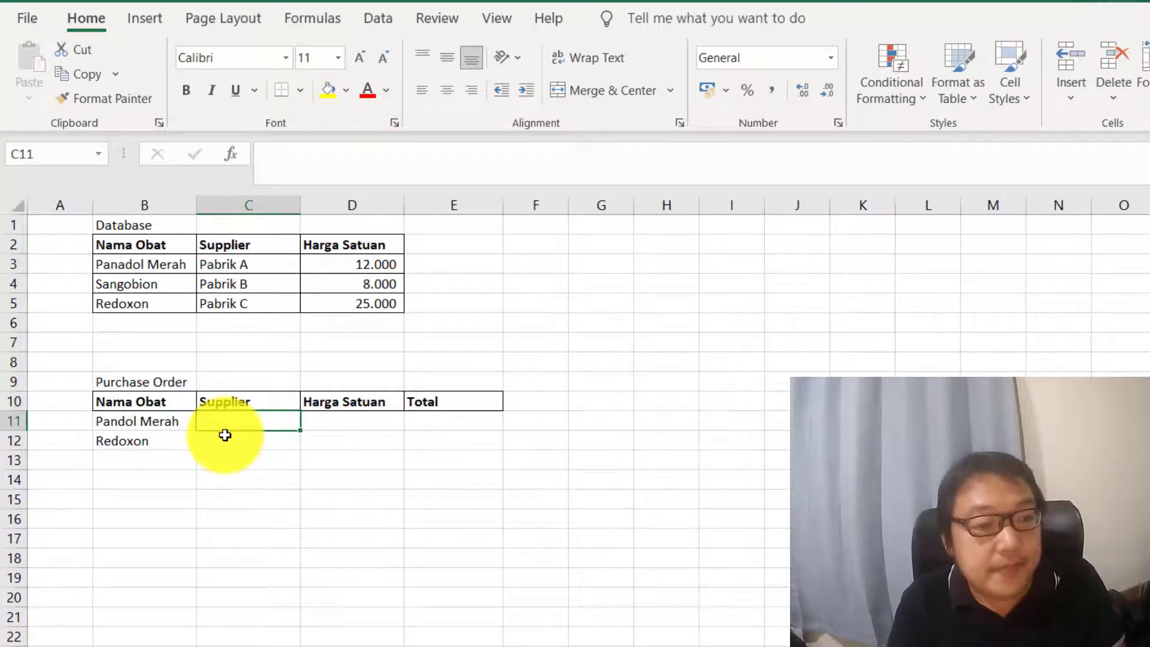
key("Right")
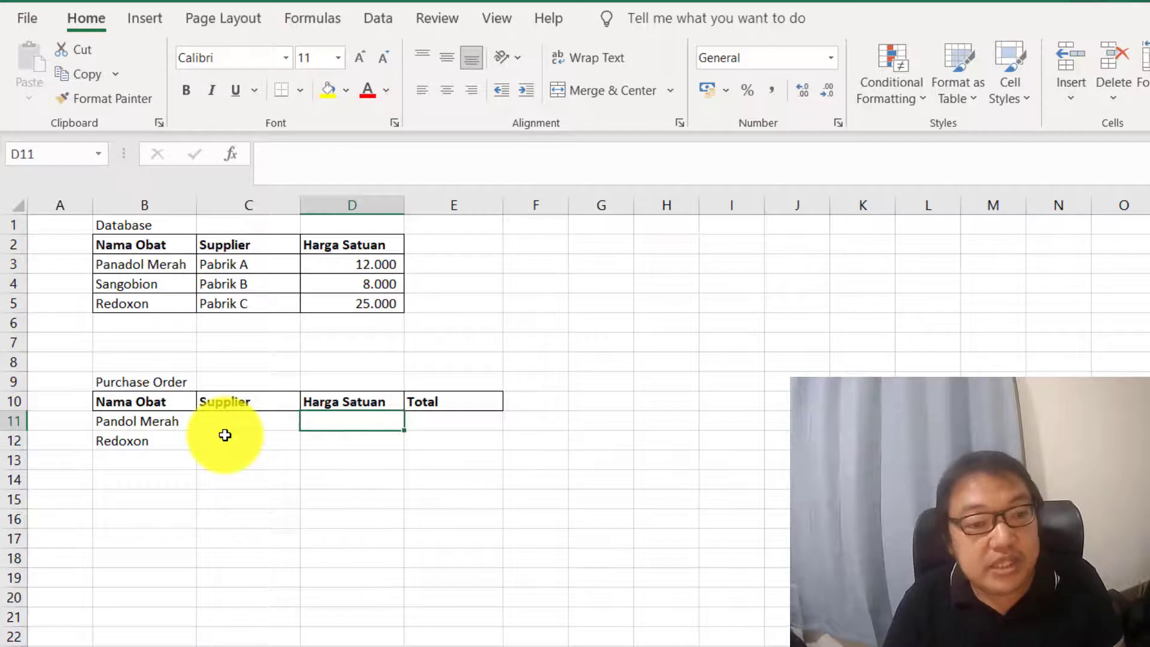
key("Down")
key("Right")
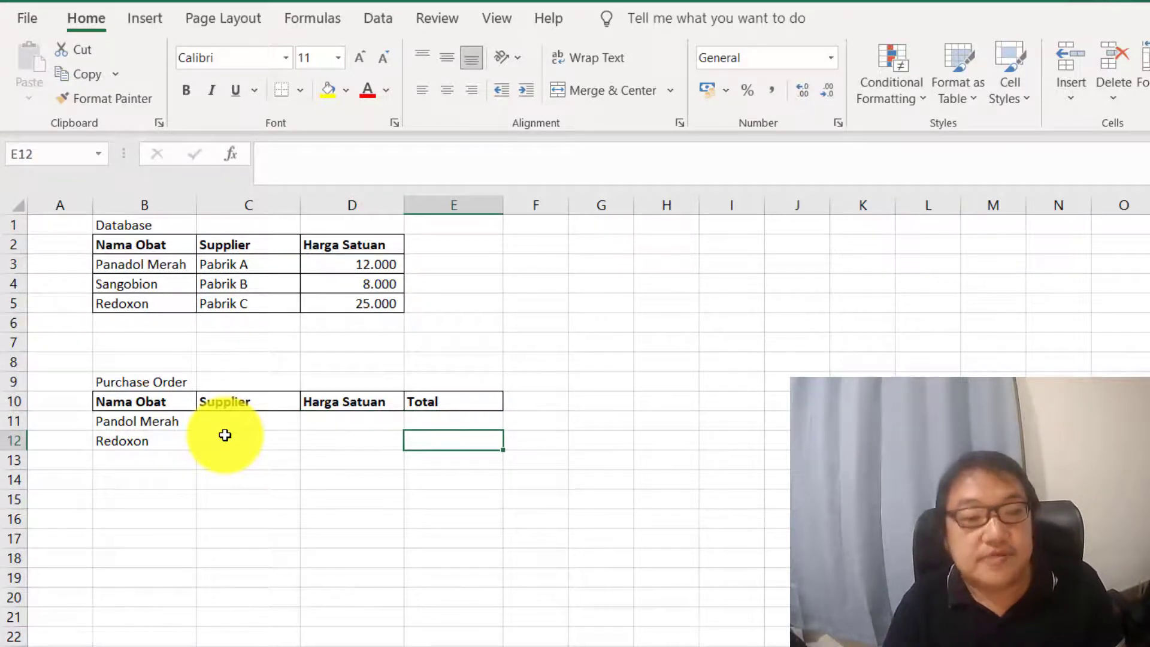
Correct the Purchase Order's first medicine name in B11 to Panadol Merah and select the Supplier cell C11 beside it
key("Up")
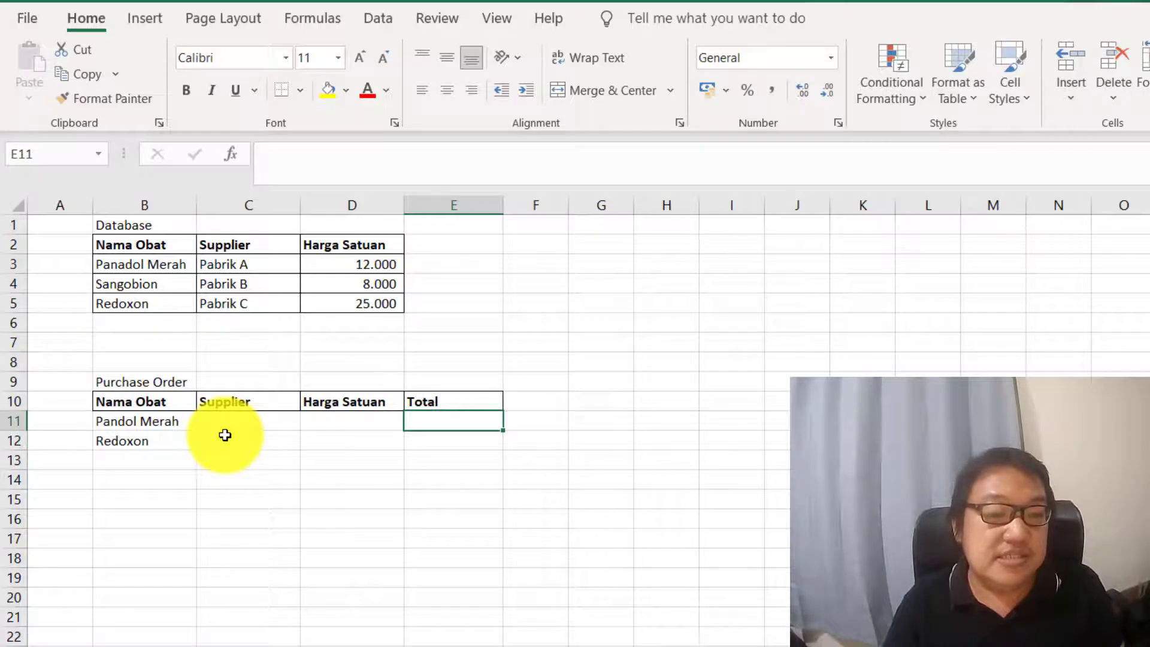
key("Left")
key("Left")
key("Left")
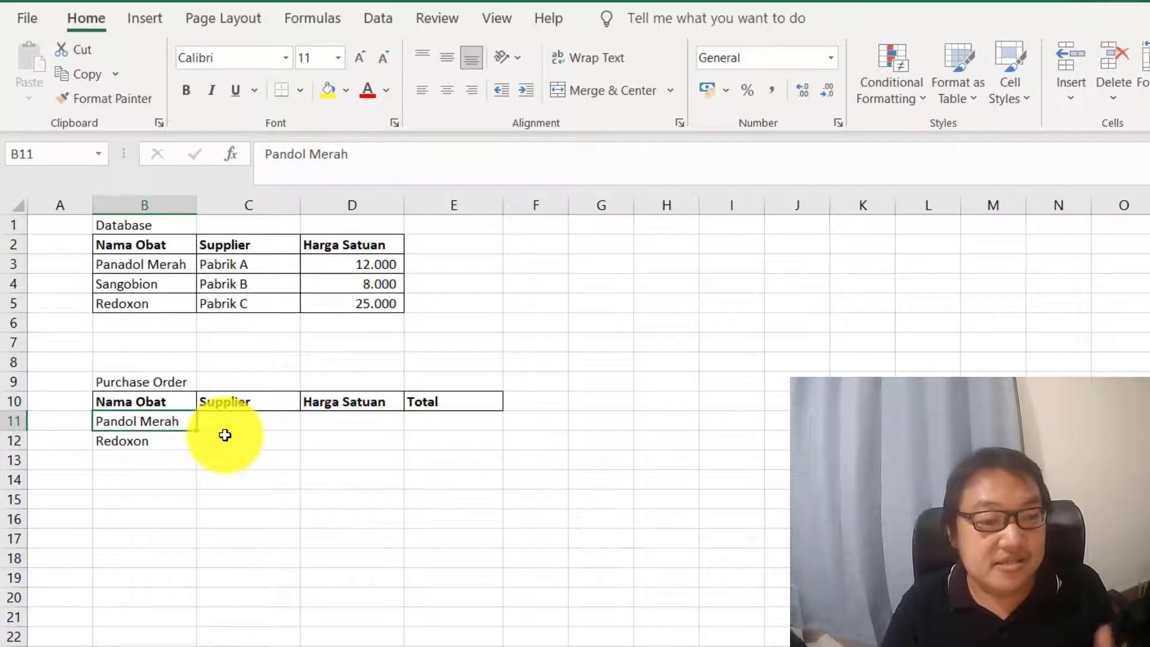
key("Right")
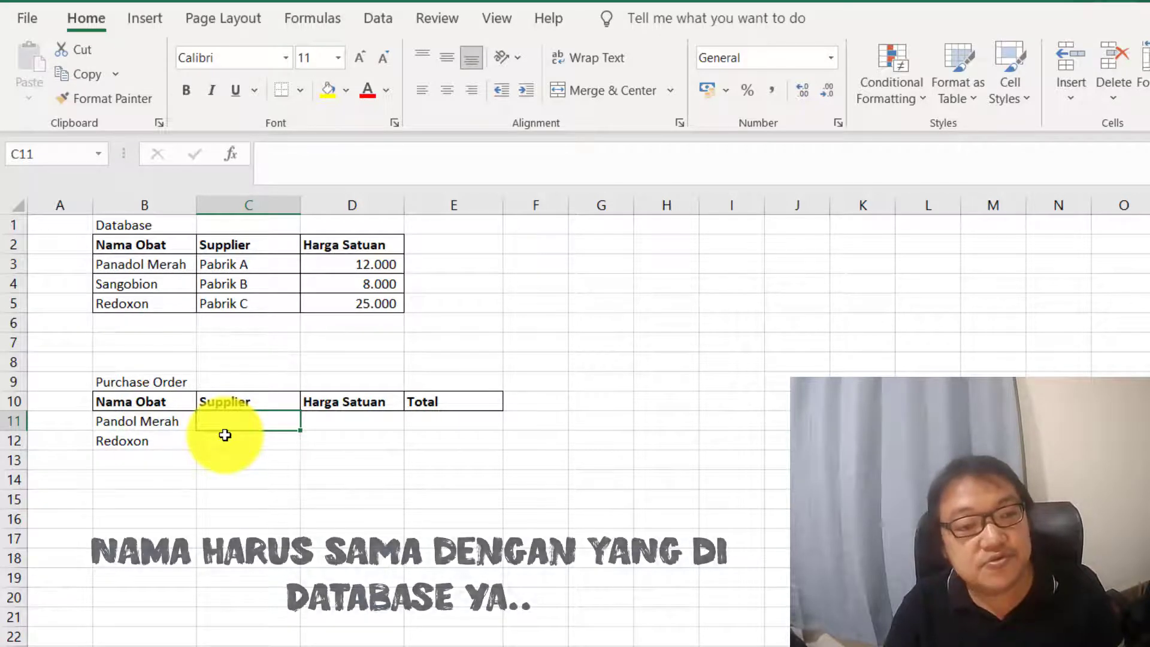
key("Left")
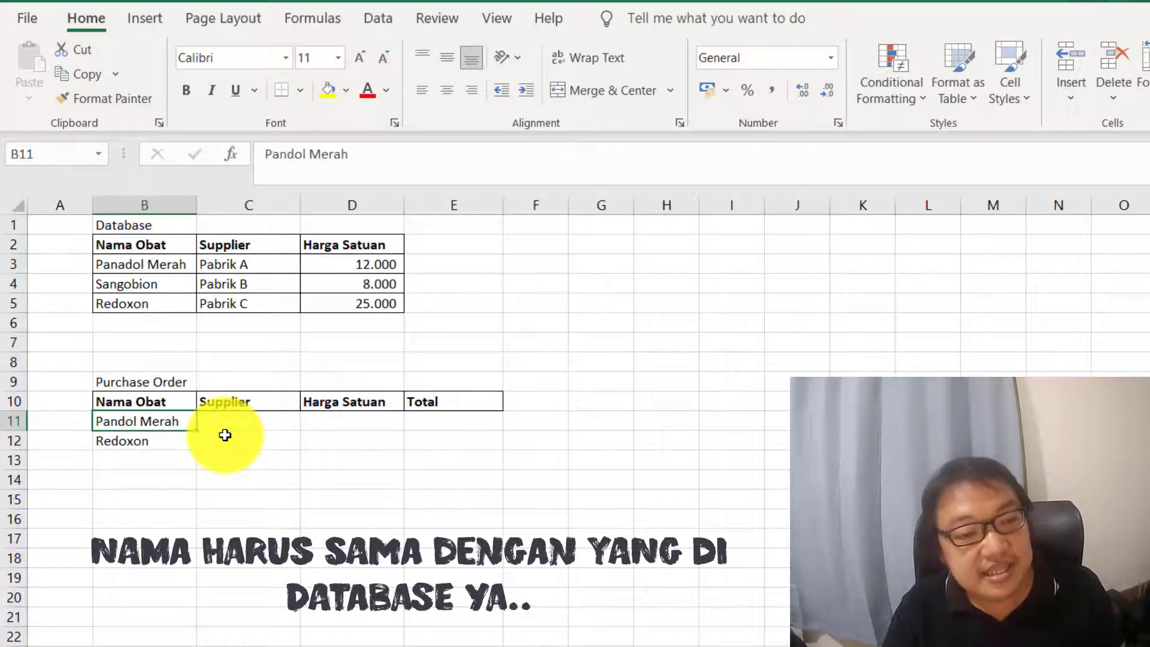
key("Down")
key("Up")
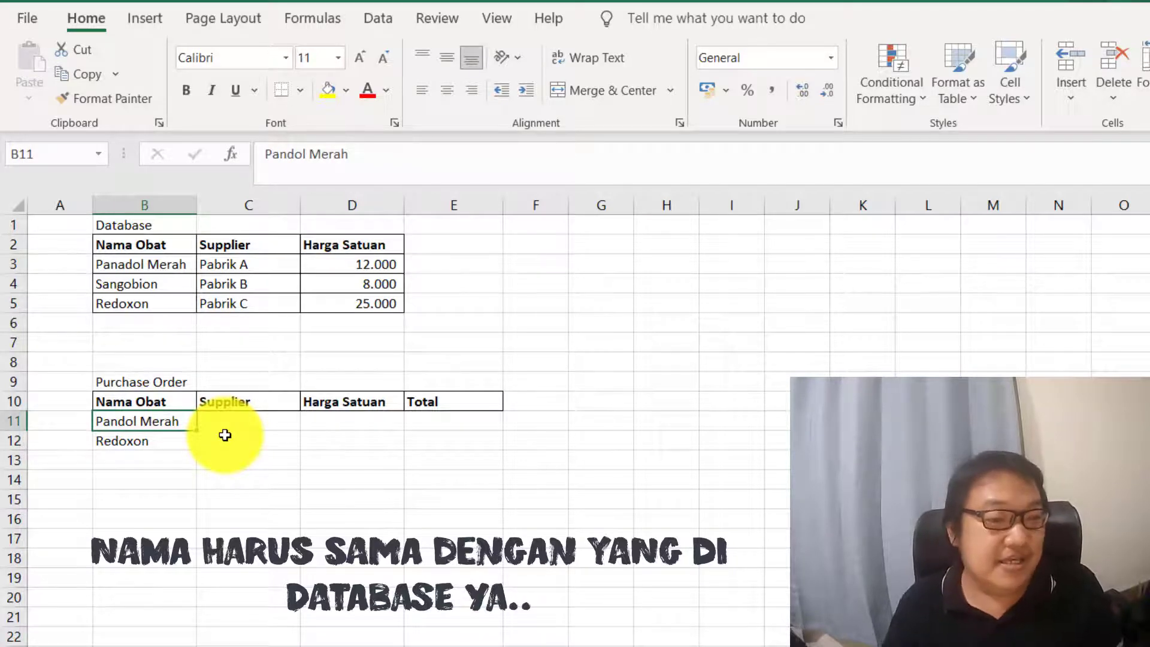
left_click(298, 157)
type("a")
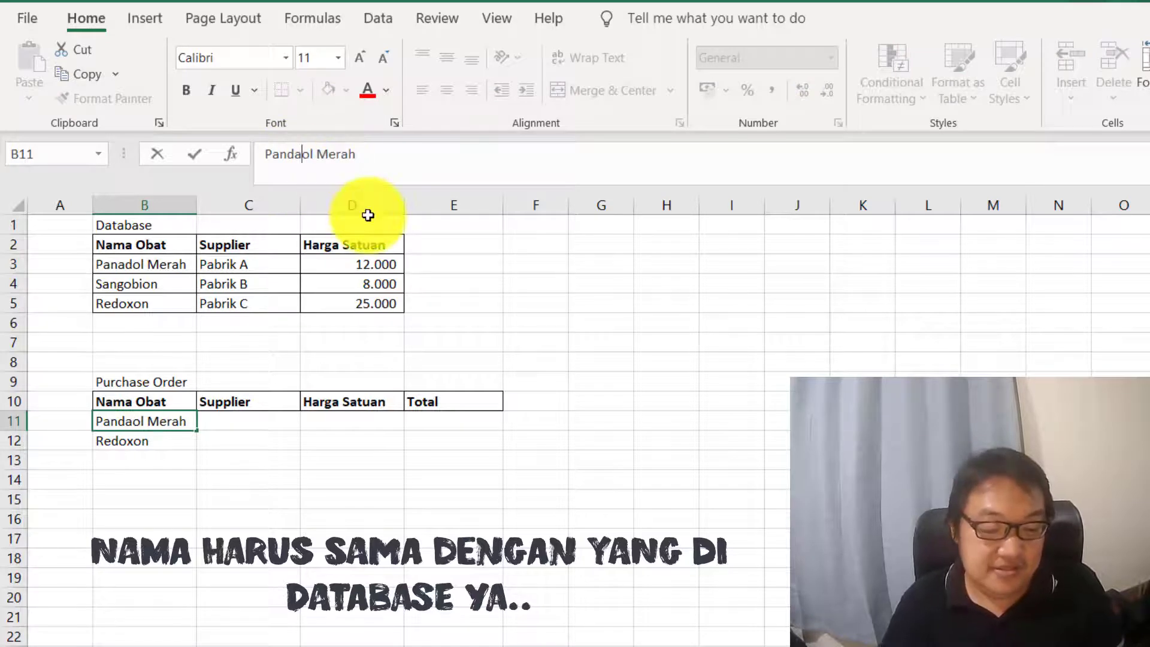
key("BackSpace")
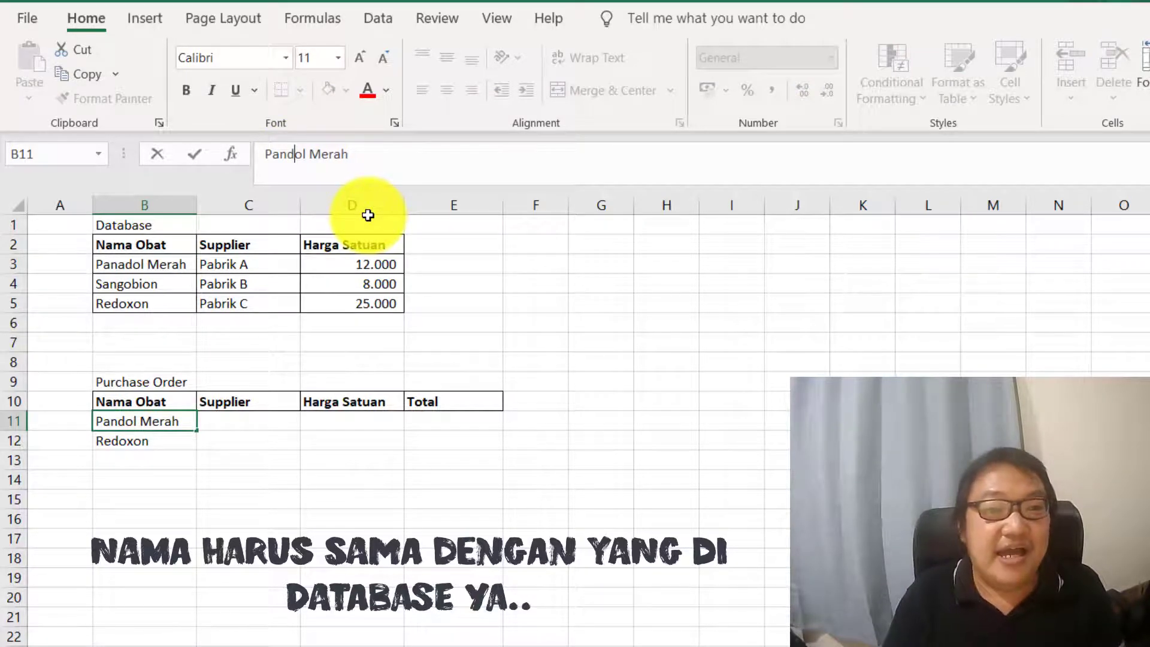
type("=a")
key("BackSpace")
key("BackSpace")
key("BackSpace")
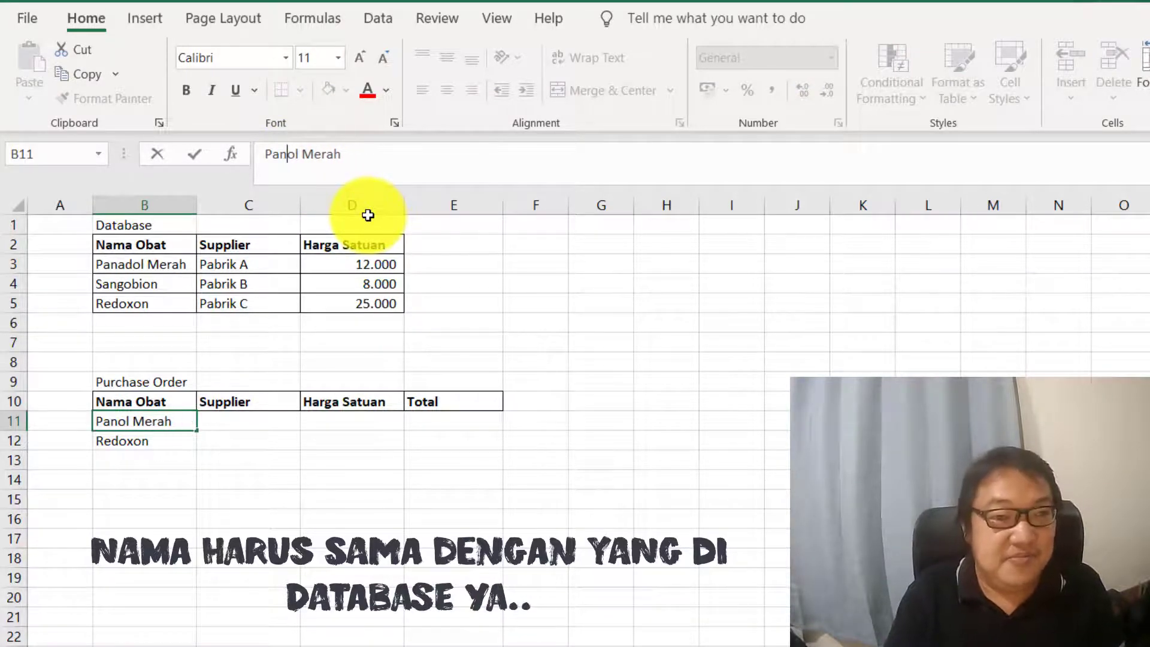
type("ad")
key("Return")
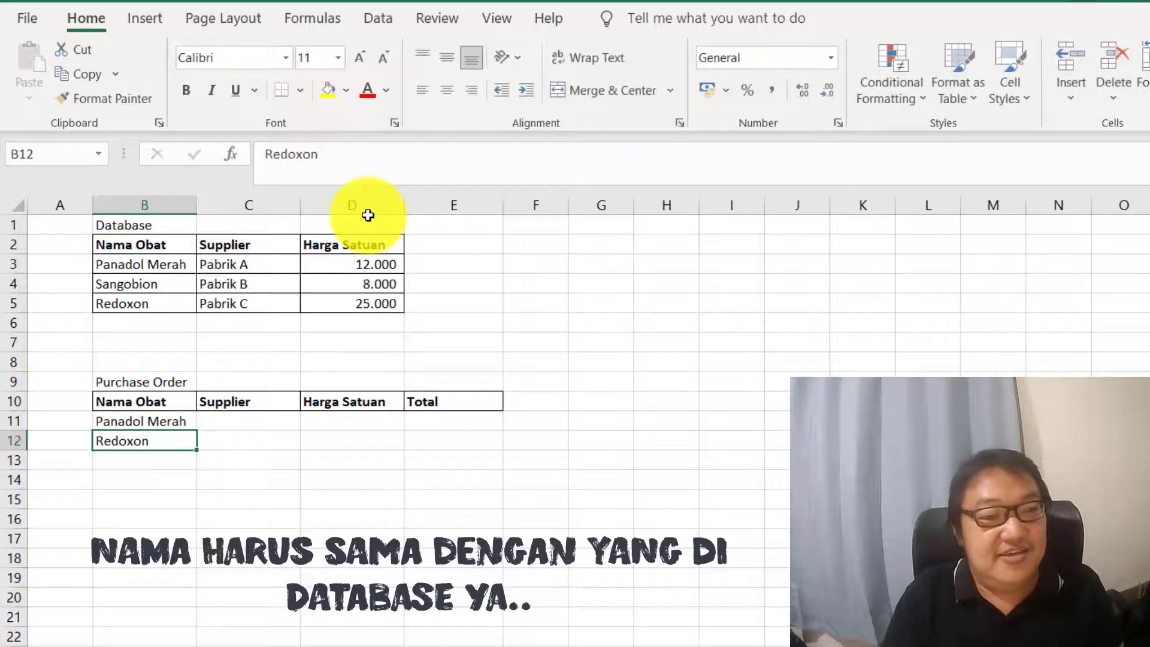
key("Up")
key("Right")
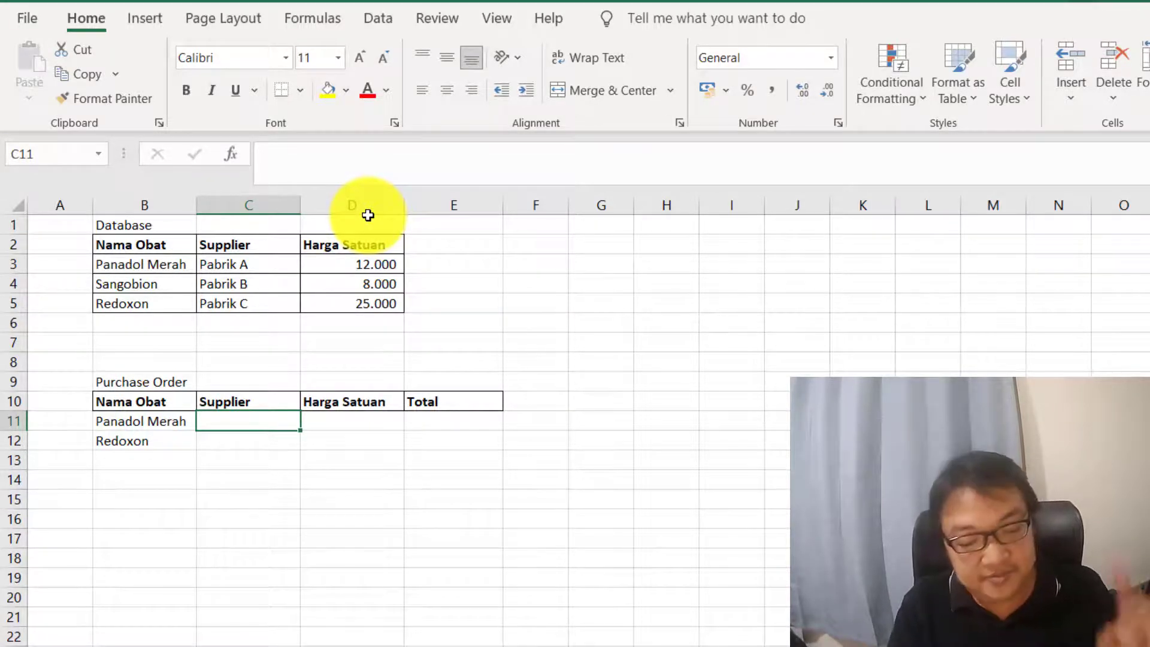
type("=vlo")
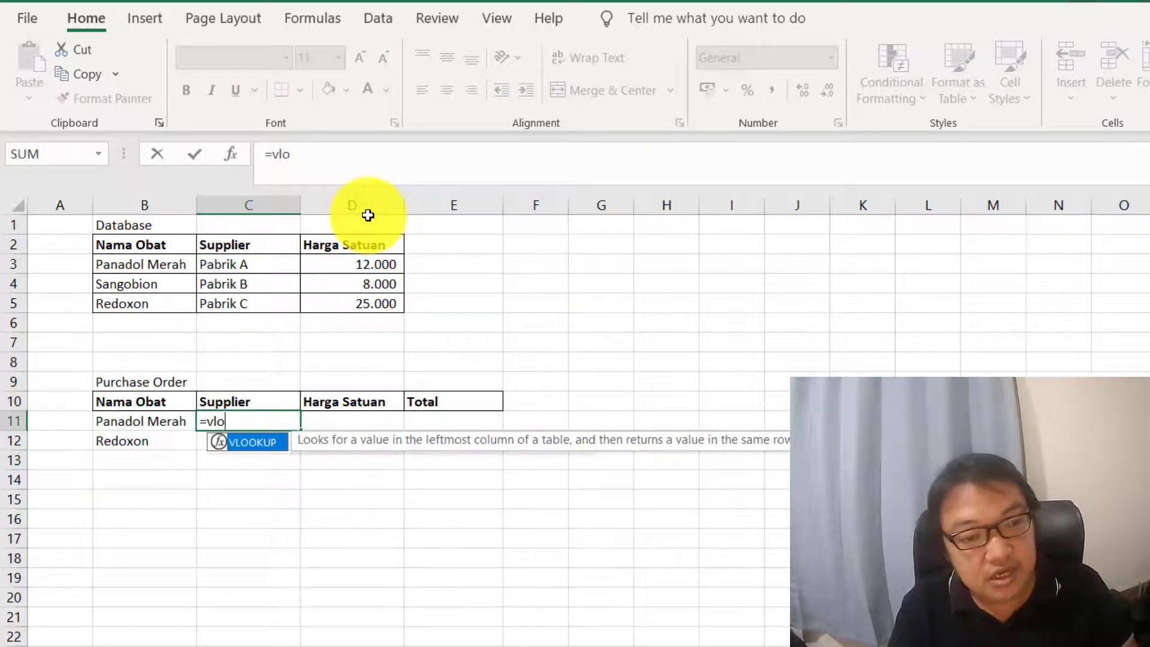
key("Tab")
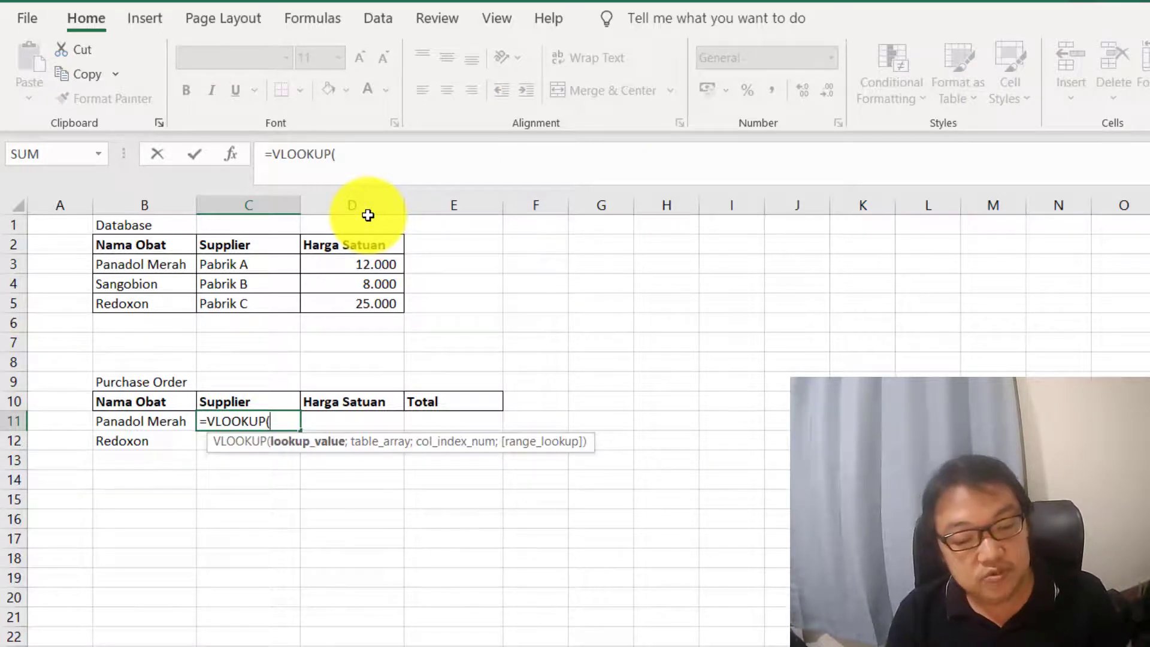
key("BackSpace")
key("BackSpace")
key("BackSpace")
key("BackSpace")
key("BackSpace")
key("BackSpace")
key("BackSpace")
key("BackSpace")
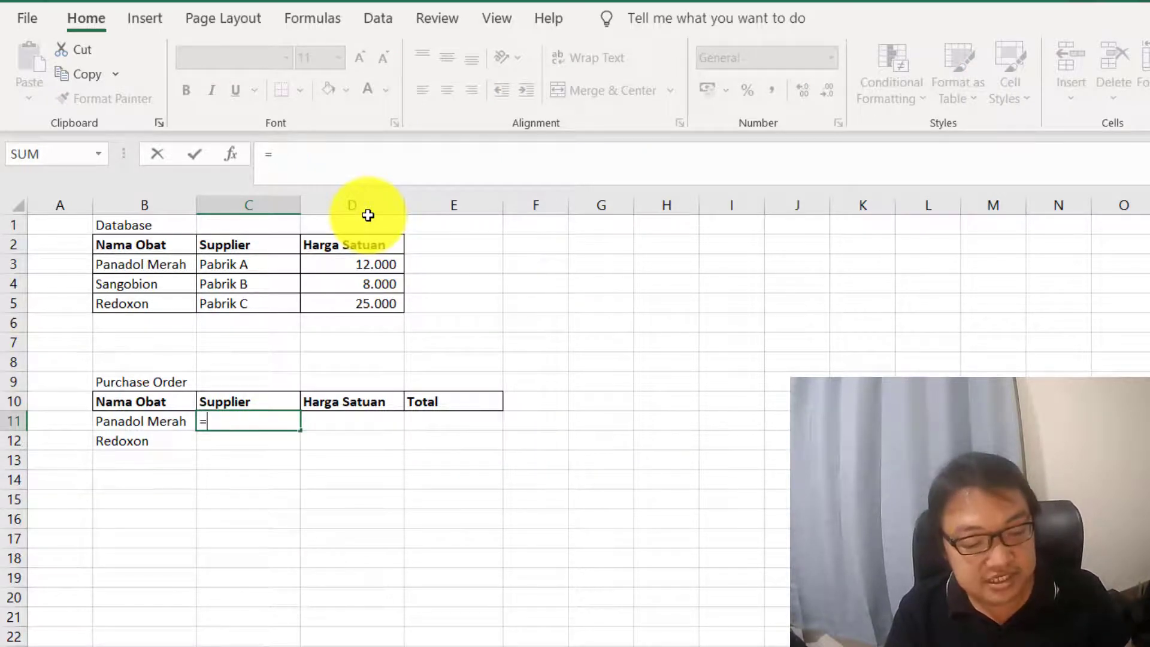
key("BackSpace")
Start a VLOOKUP formula in Supplier cell C11 with the medicine name in B11 as the lookup value
type("=")
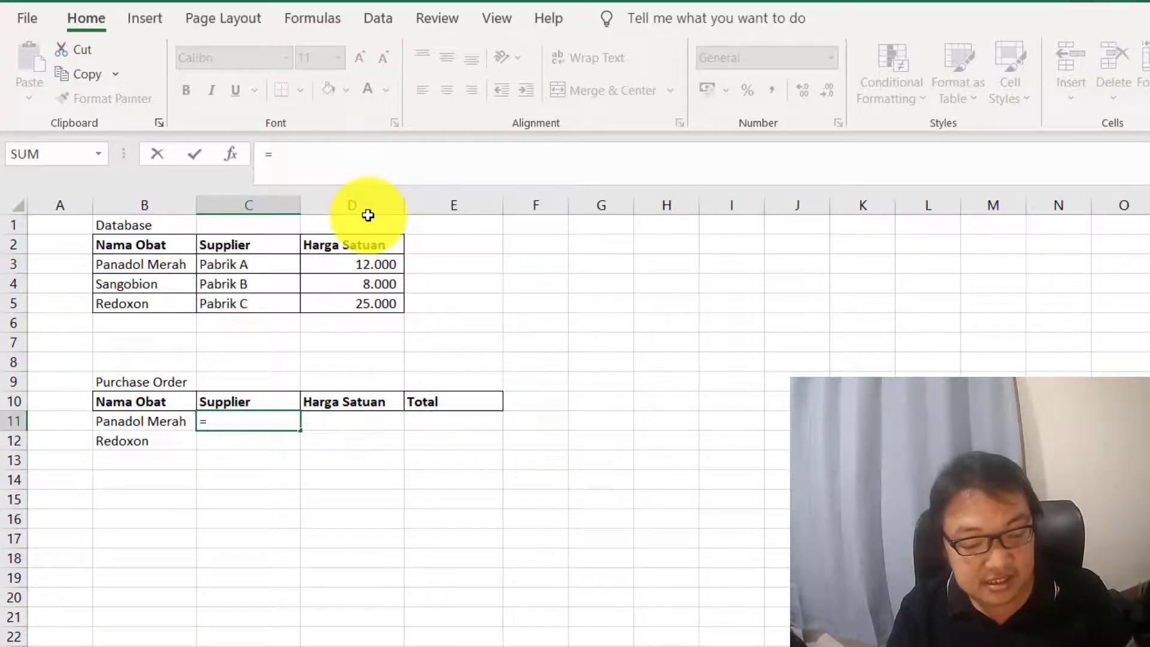
type("vl")
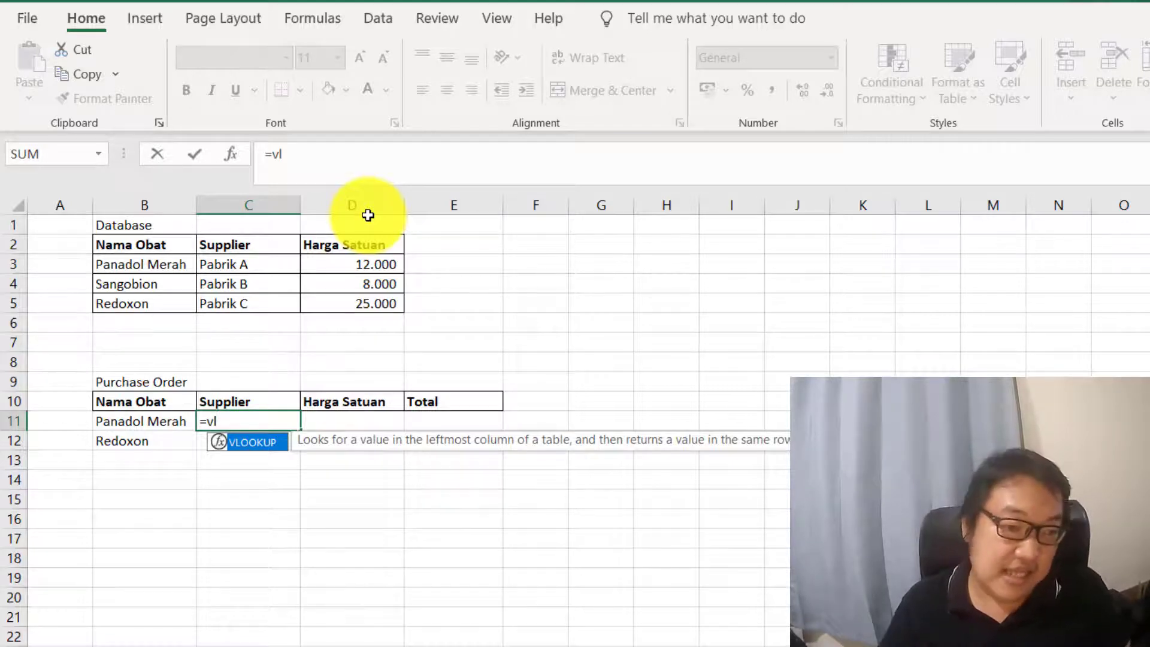
double_click(279, 448)
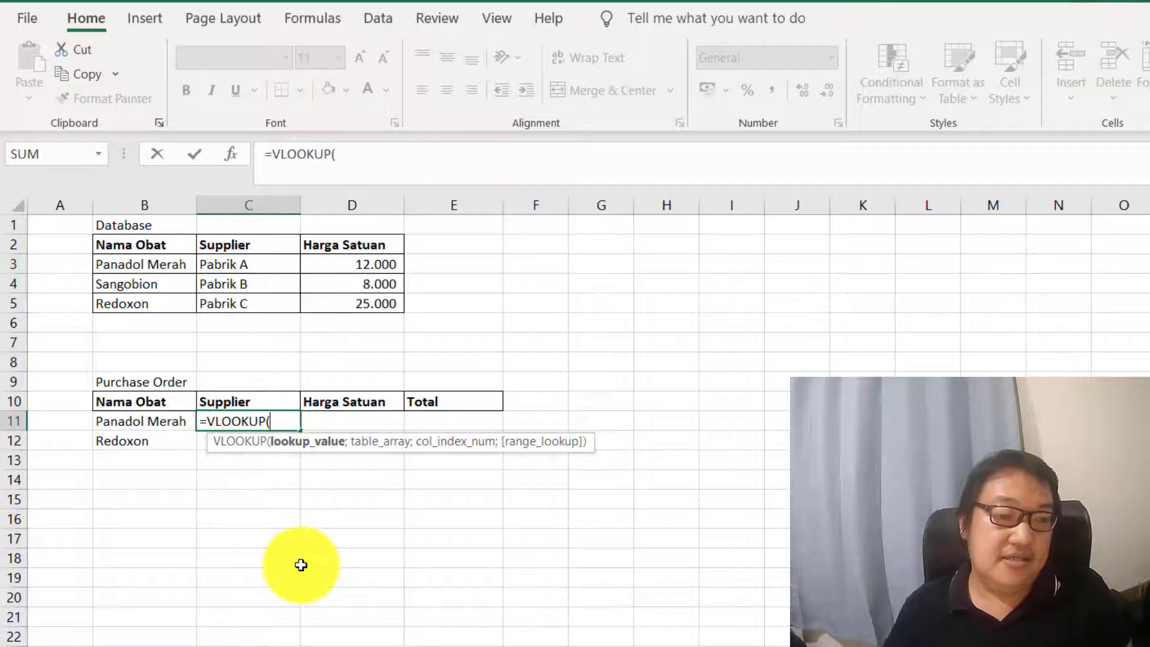
key("BackSpace")
key("BackSpace")
key("BackSpace")
key("BackSpace")
key("BackSpace")
key("BackSpace")
key("BackSpace")
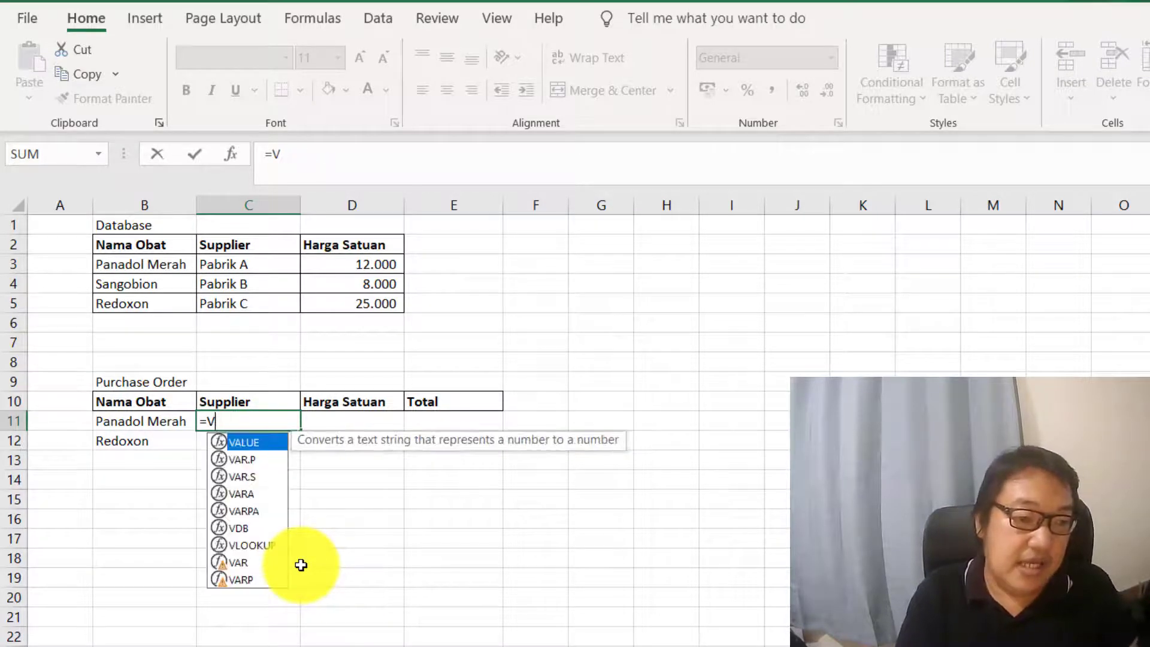
type("l")
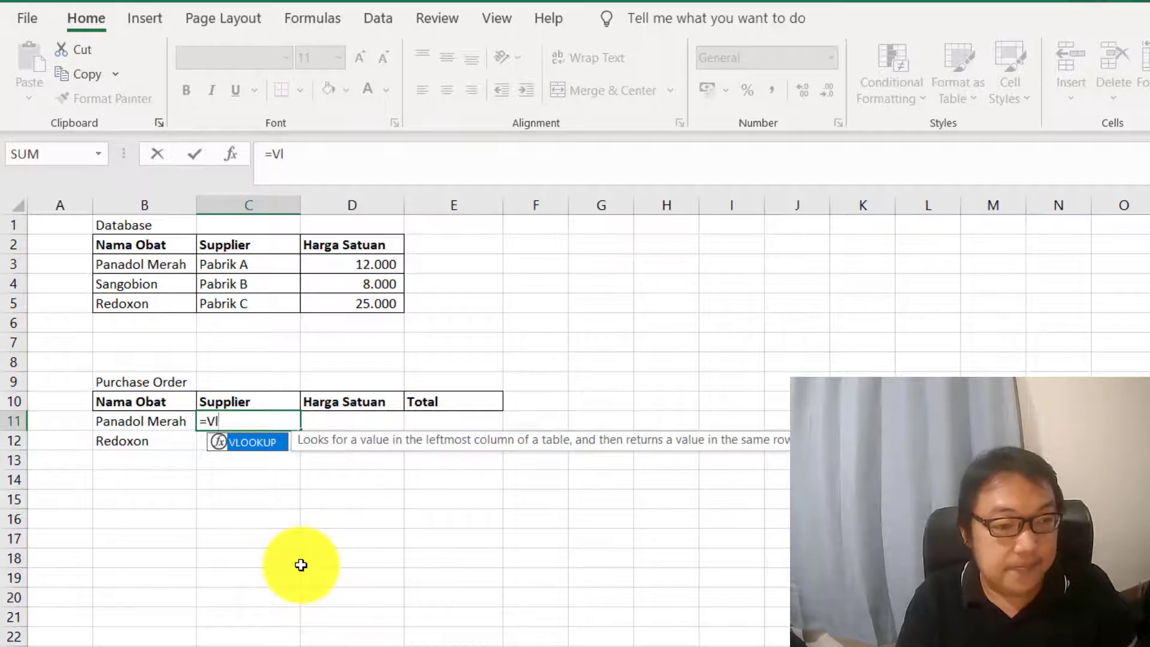
key("Tab")
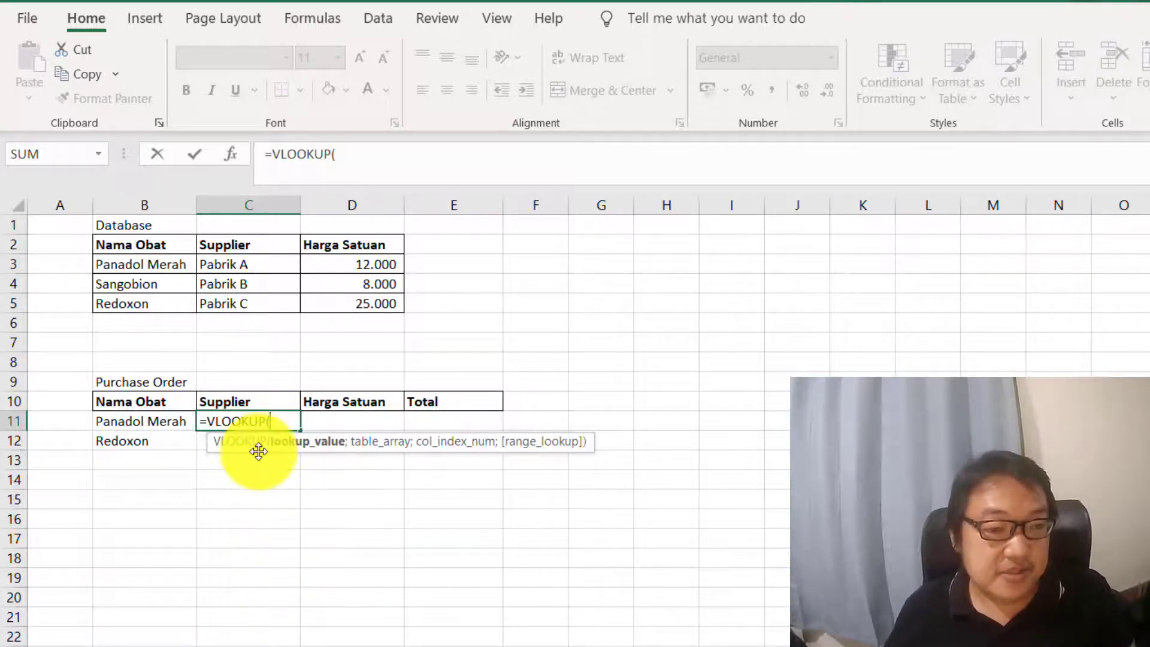
left_click_drag(256, 451, 162, 475)
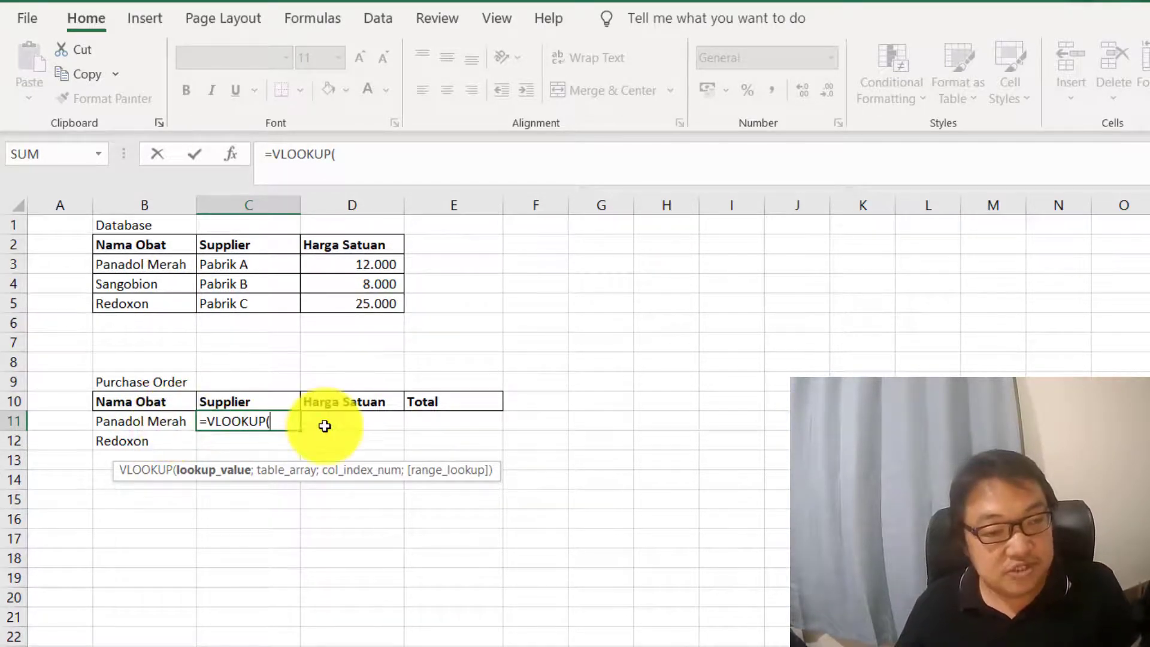
left_click(170, 424)
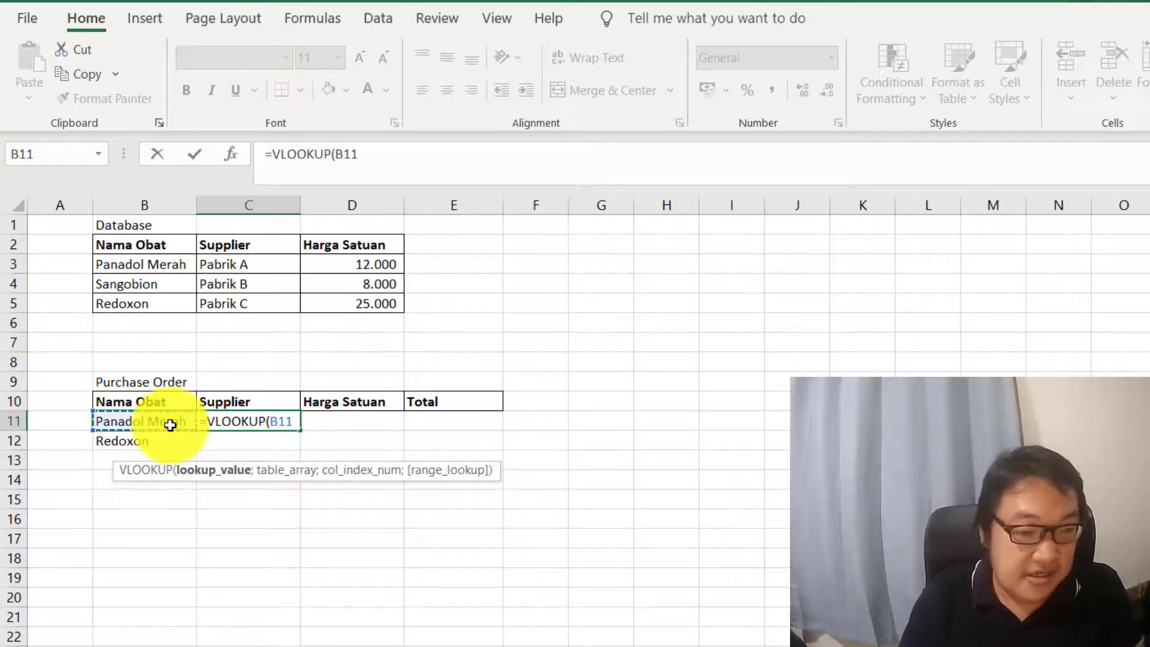
type(";")
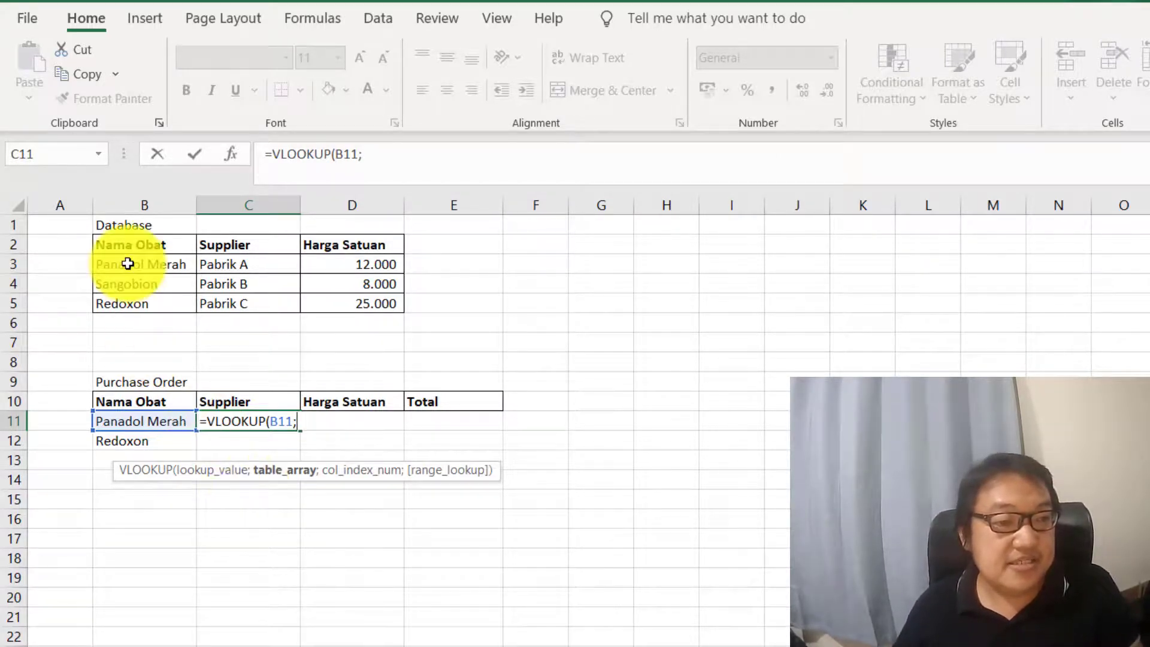
Set the VLOOKUP's table array to the database range B3:D5 and its column index to 2
left_click_drag(128, 263, 360, 311)
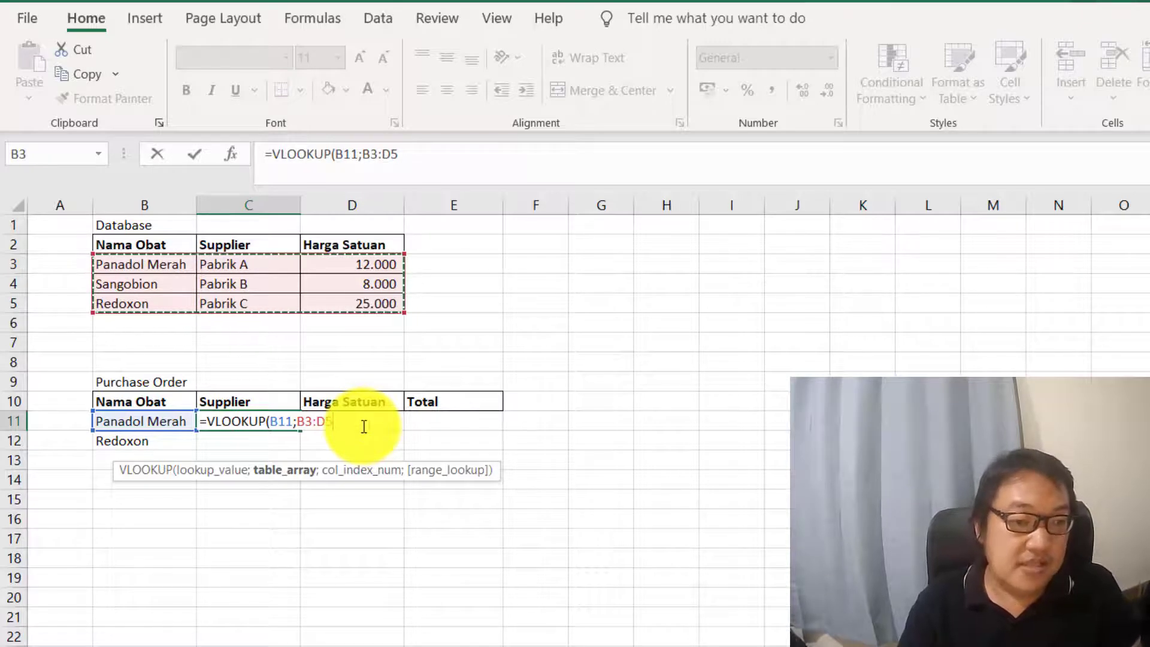
type(";2")
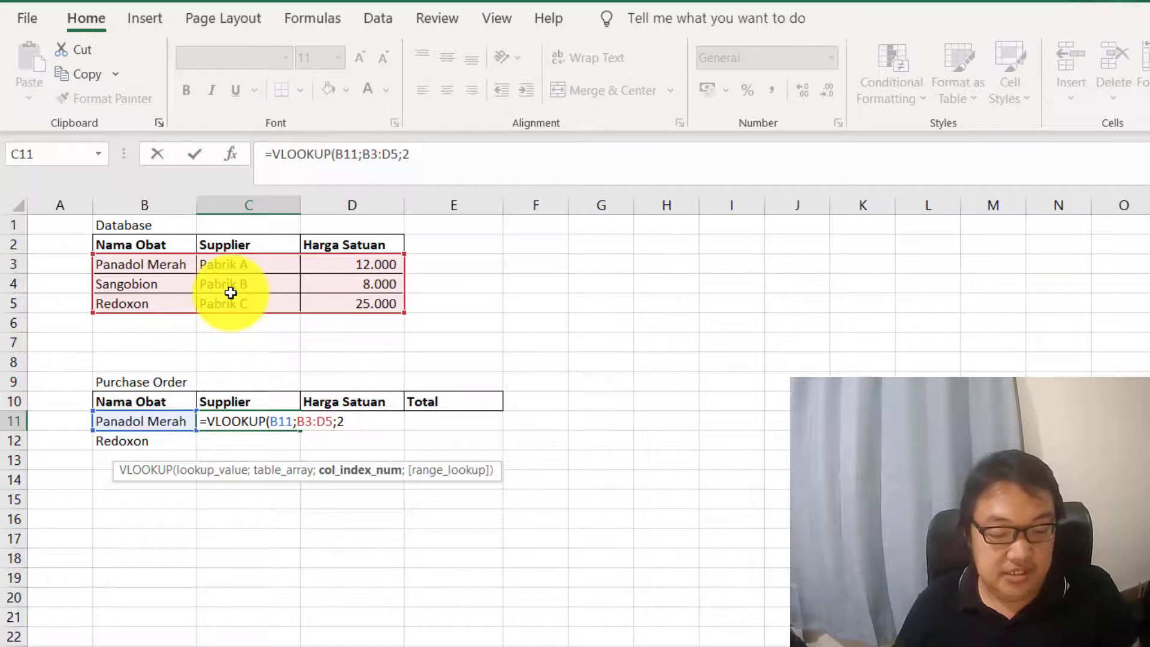
type(";")
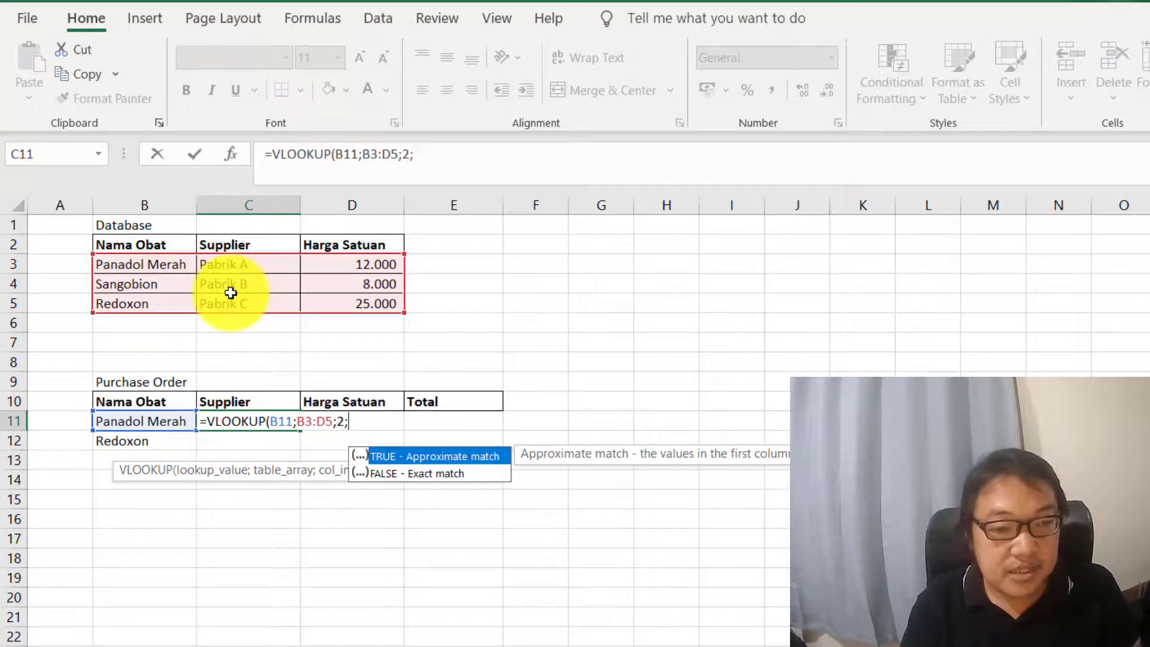
key("Down")
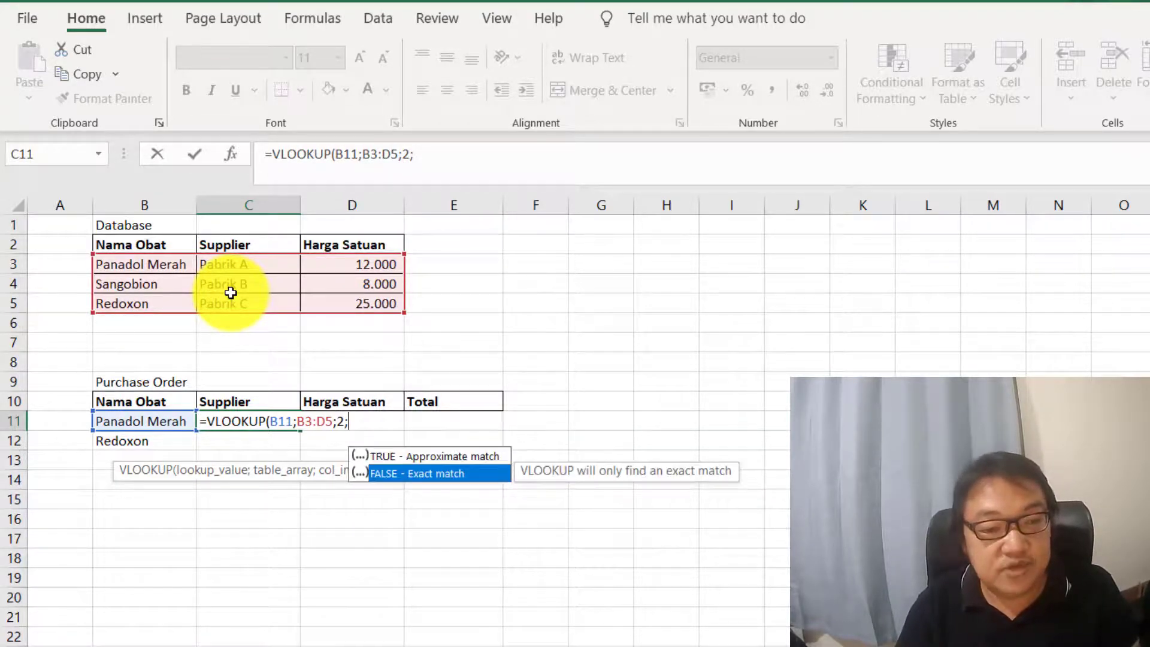
key("Up")
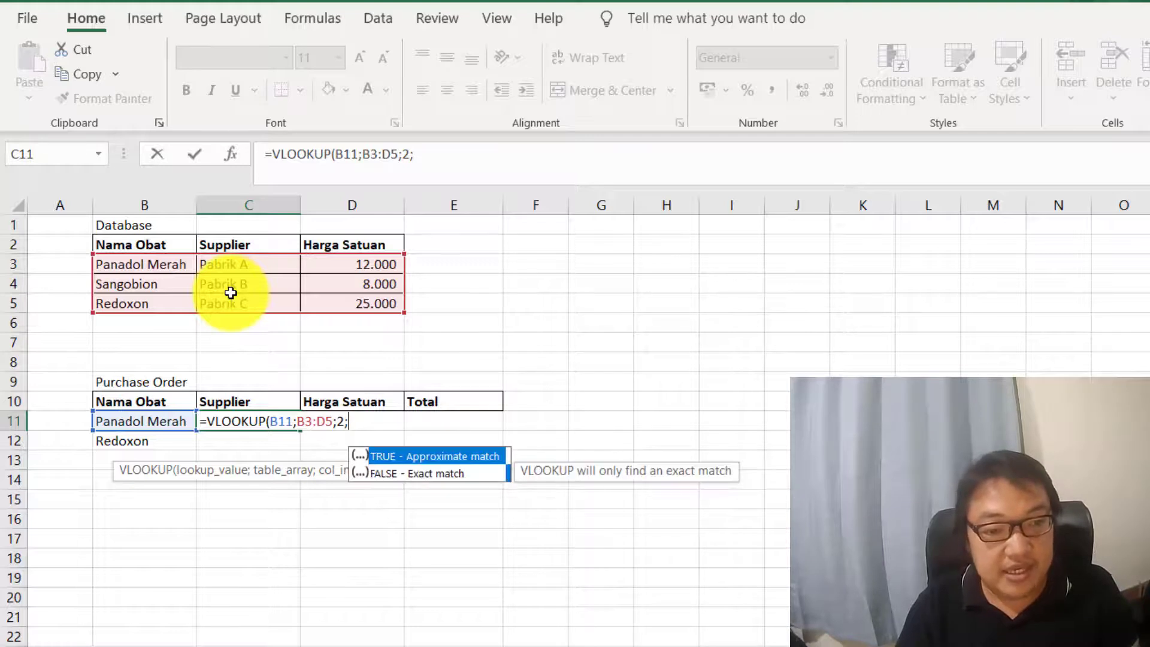
key("Down")
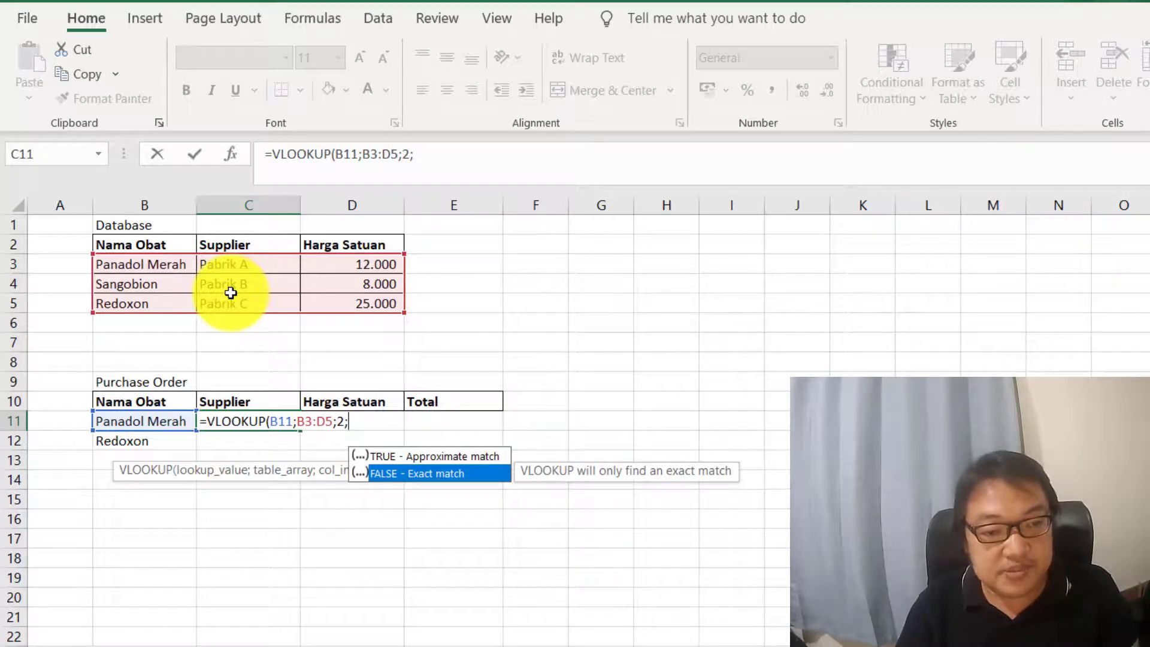
key("Tab")
key("BackSpace")
key("BackSpace")
key("BackSpace")
key("BackSpace")
key("BackSpace")
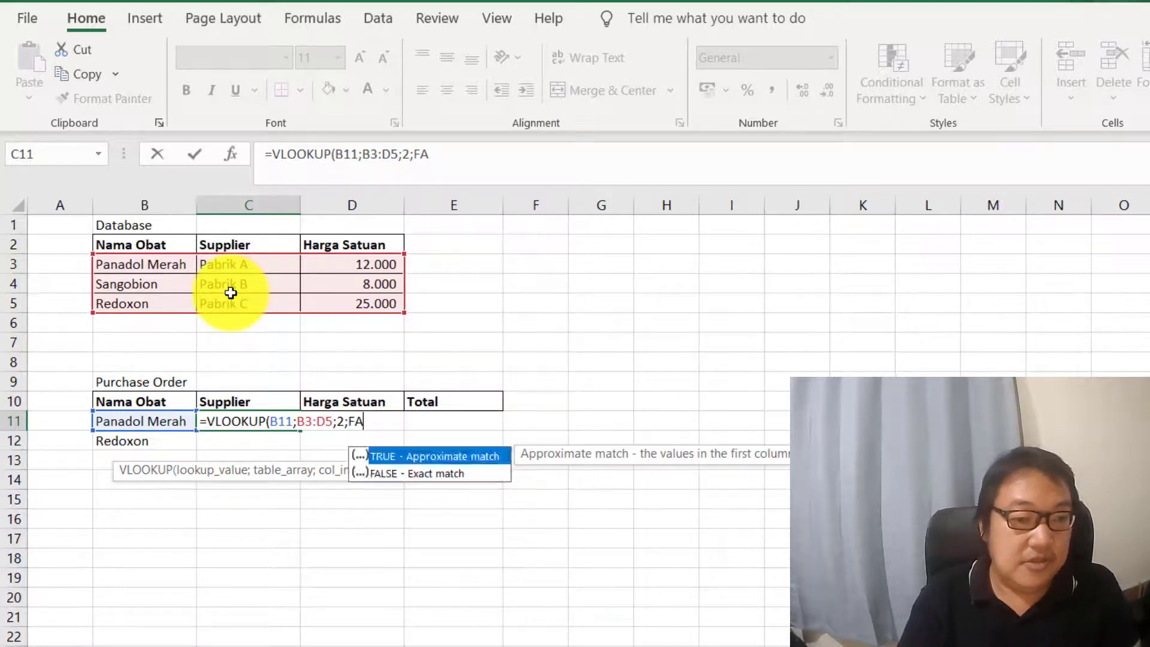
type("true")
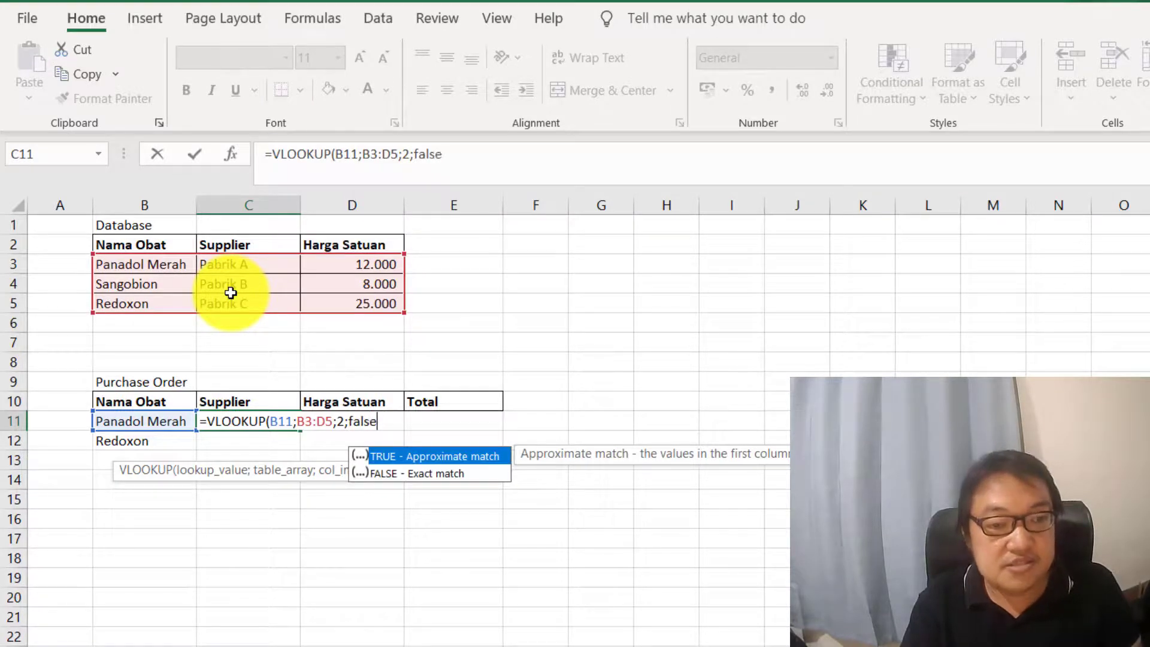
key("Tab")
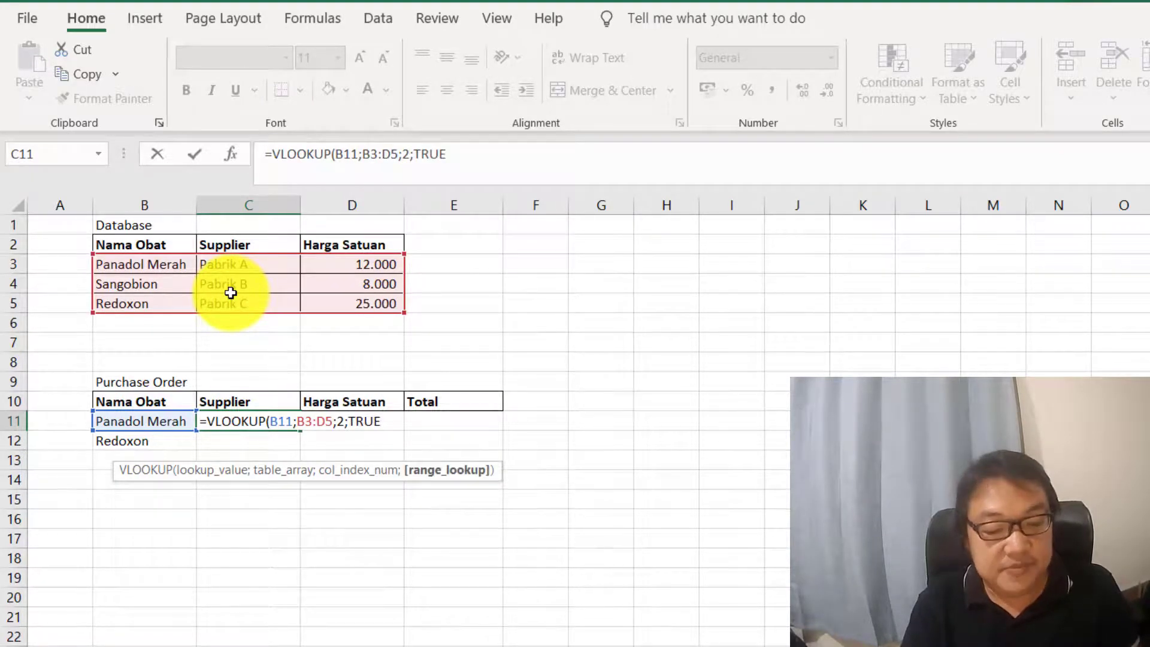
key("BackSpace")
key("BackSpace")
key("BackSpace")
key("BackSpace")
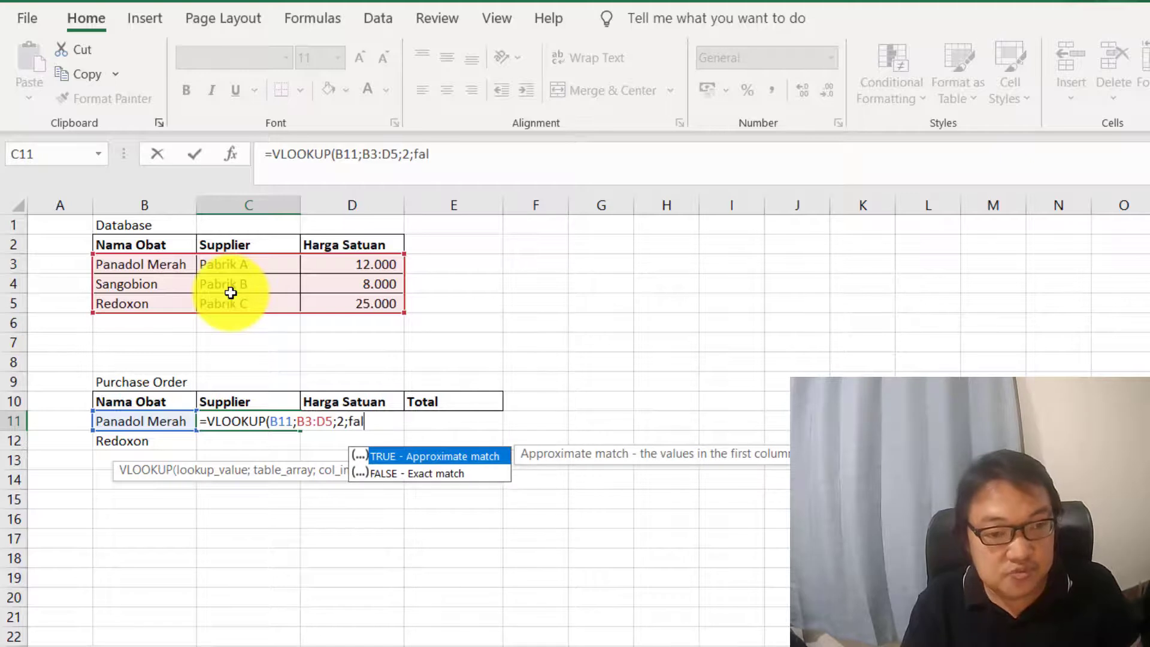
Complete the VLOOKUP in C11 with FALSE for an exact match and fill the formula down to C12
type("false)")
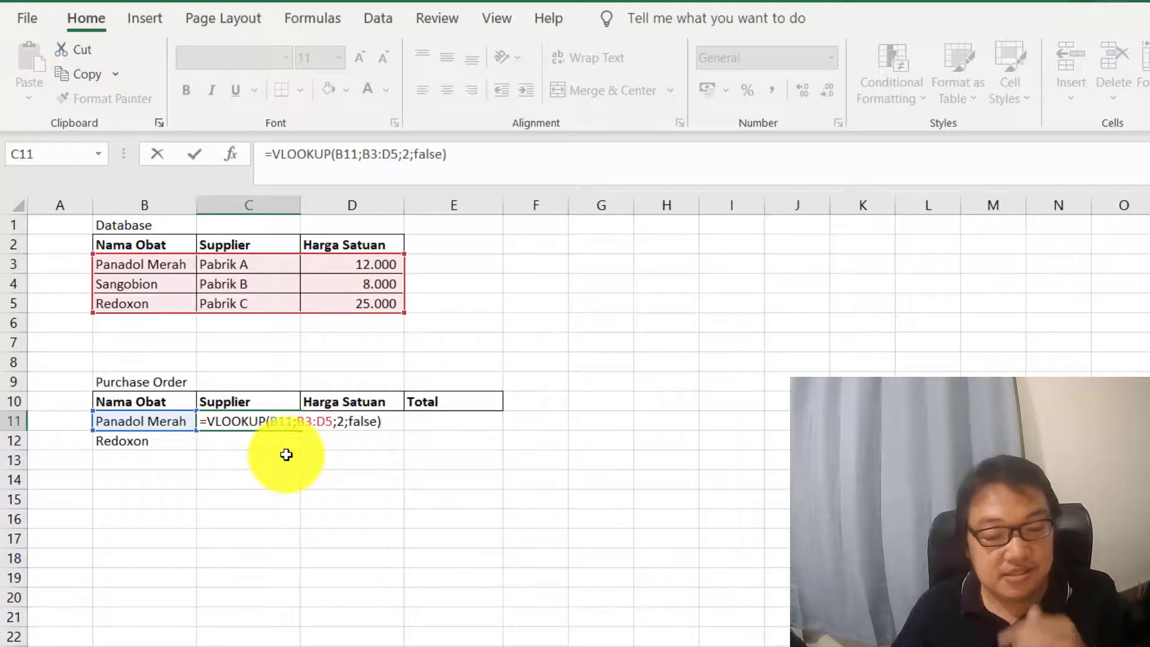
key("Return")
key("Up")
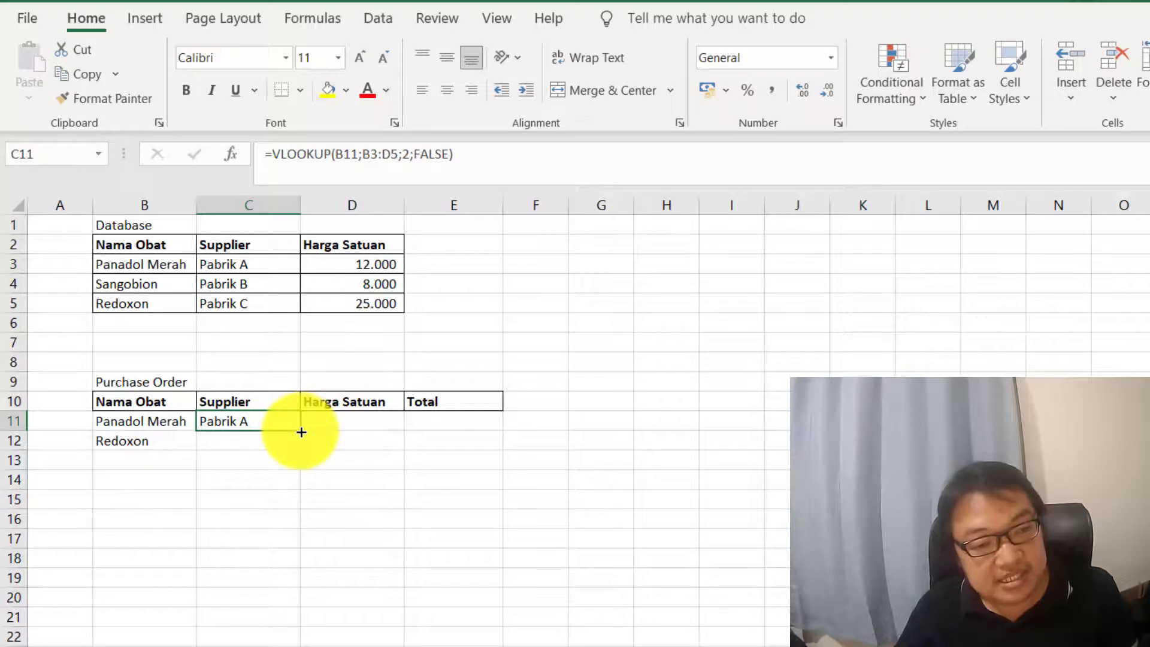
left_click_drag(302, 432, 300, 441)
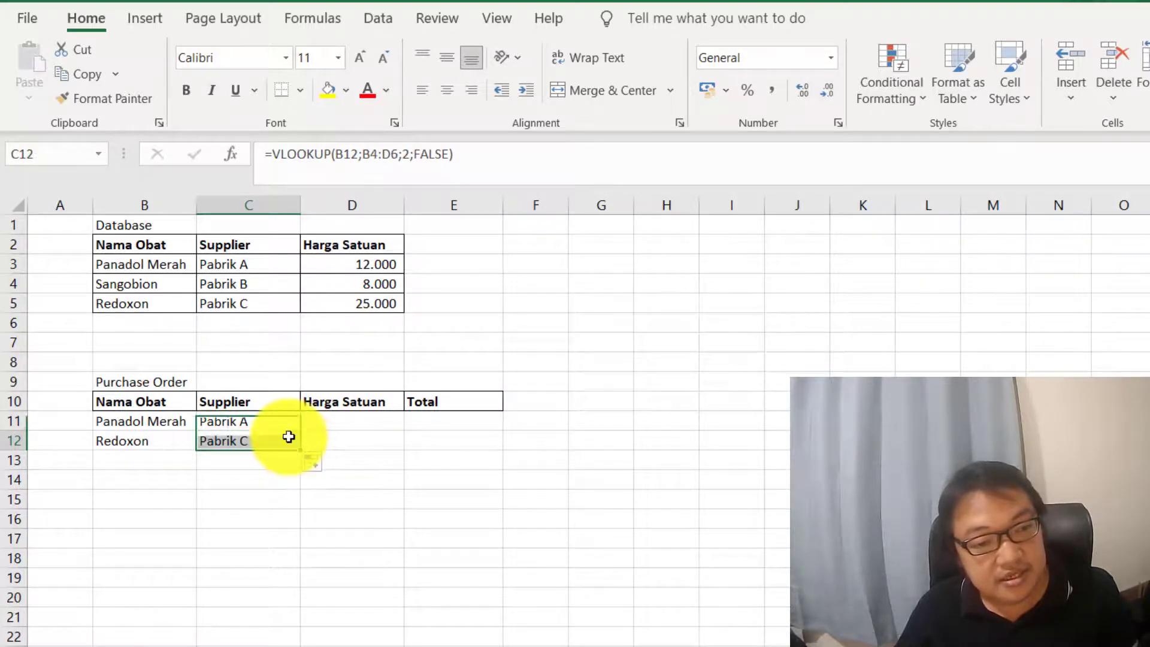
Clear Supplier cell C12, copy the VLOOKUP formula from C11 into it and examine the table range it references
left_click(288, 436)
key("Delete")
key("Up")
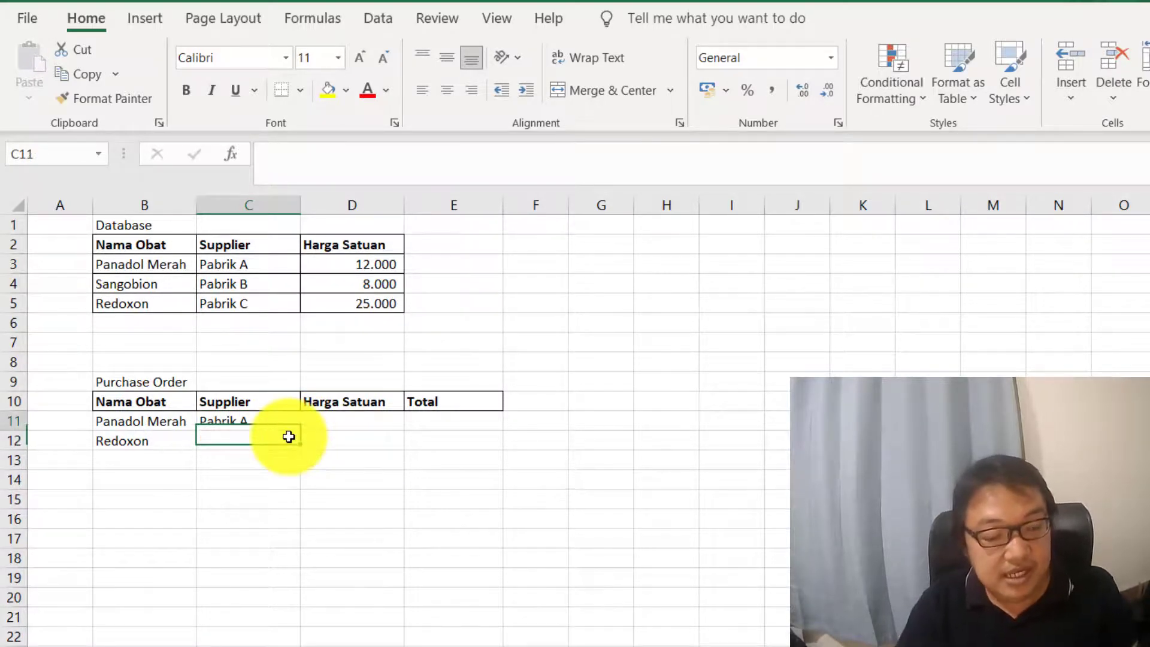
key("ctrl+c")
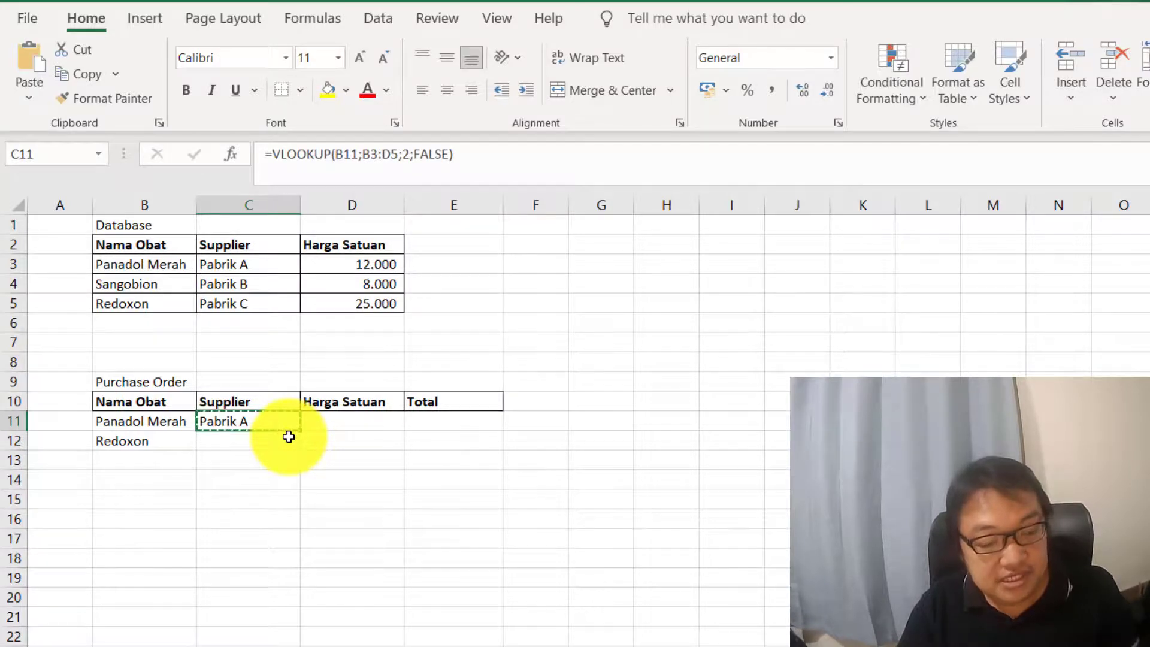
left_click(289, 437)
key("ctrl+v")
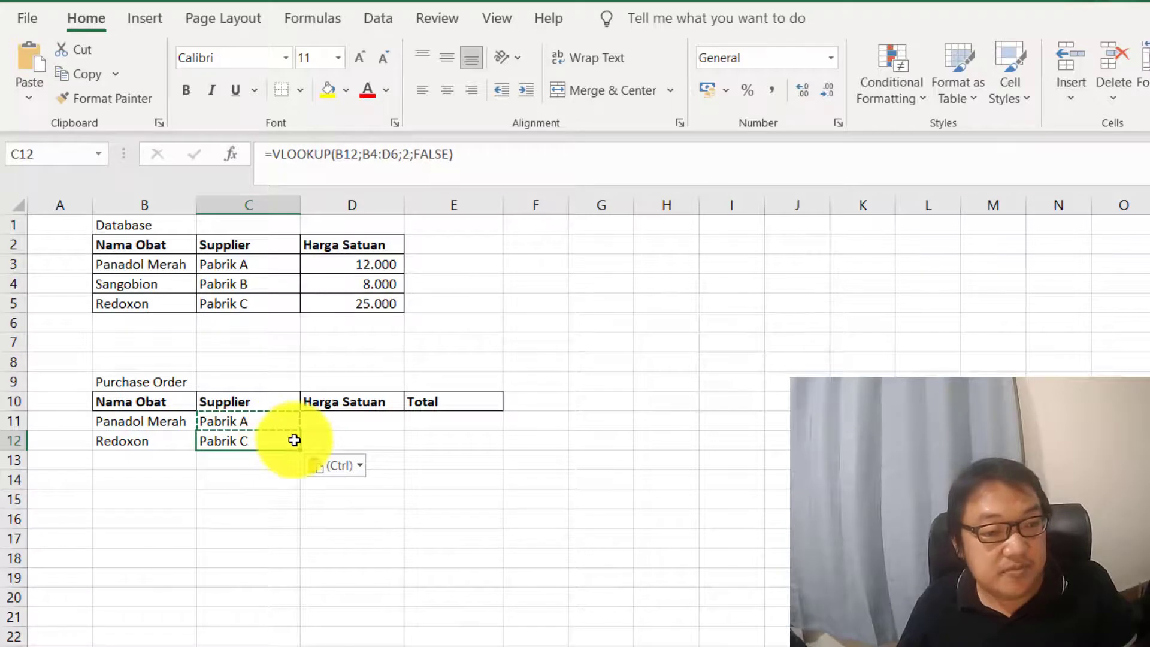
left_click(470, 161)
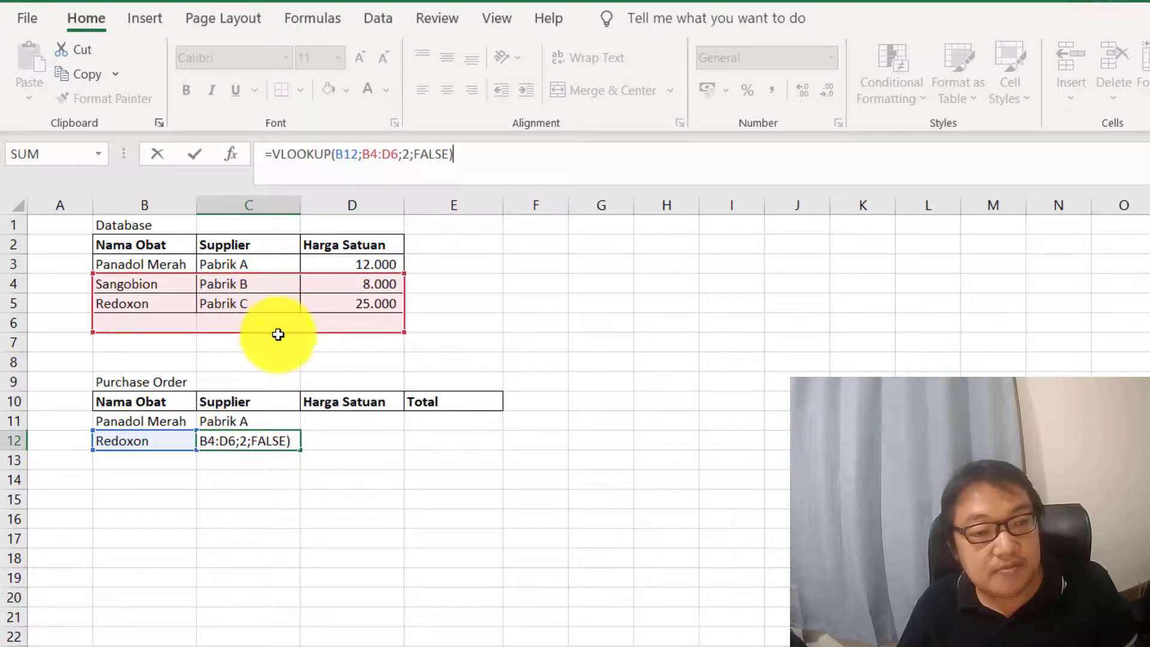
key("Escape")
Make the table array in the C11 VLOOKUP formula absolute as $B$3:$D$5
left_click(274, 421)
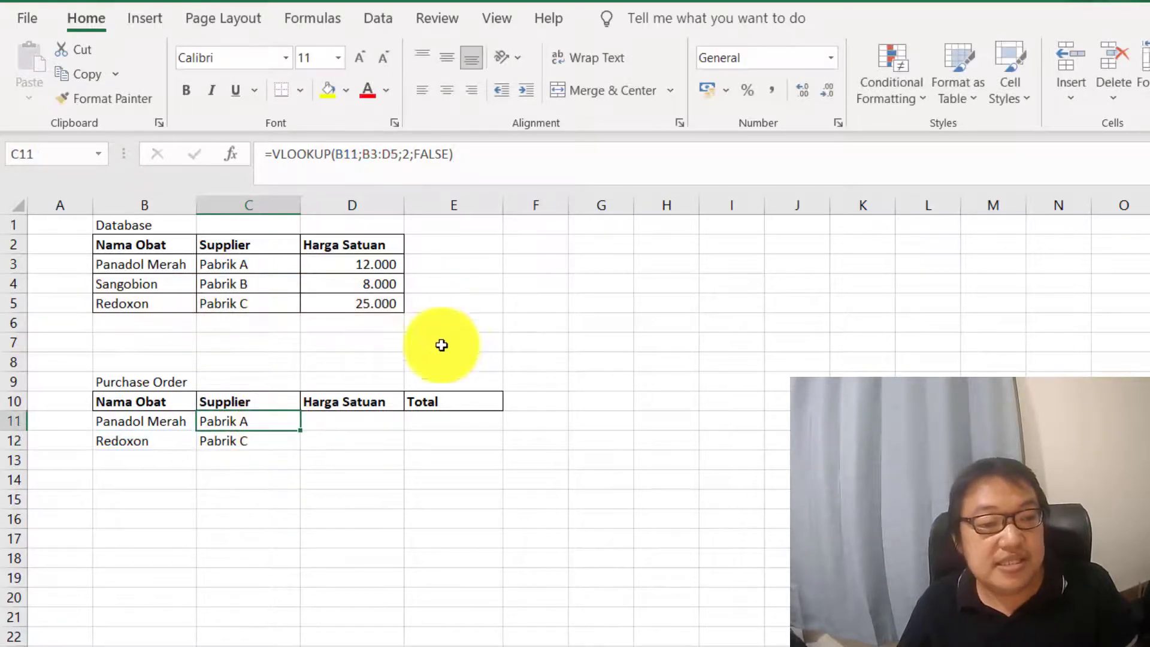
left_click(371, 154)
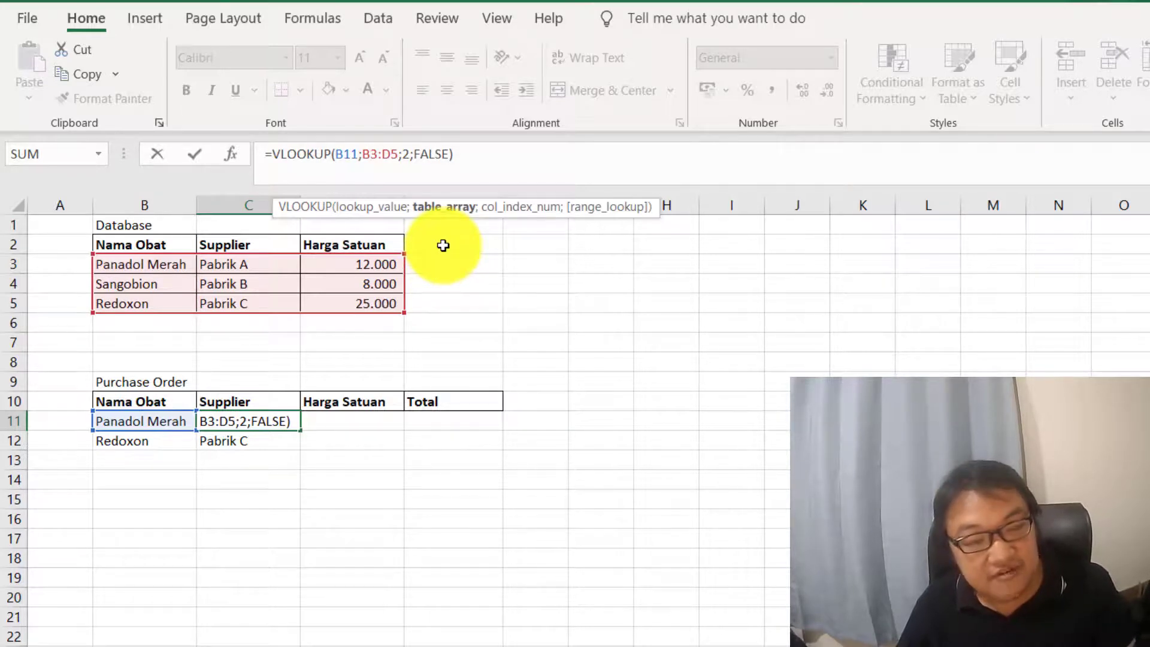
key("F4")
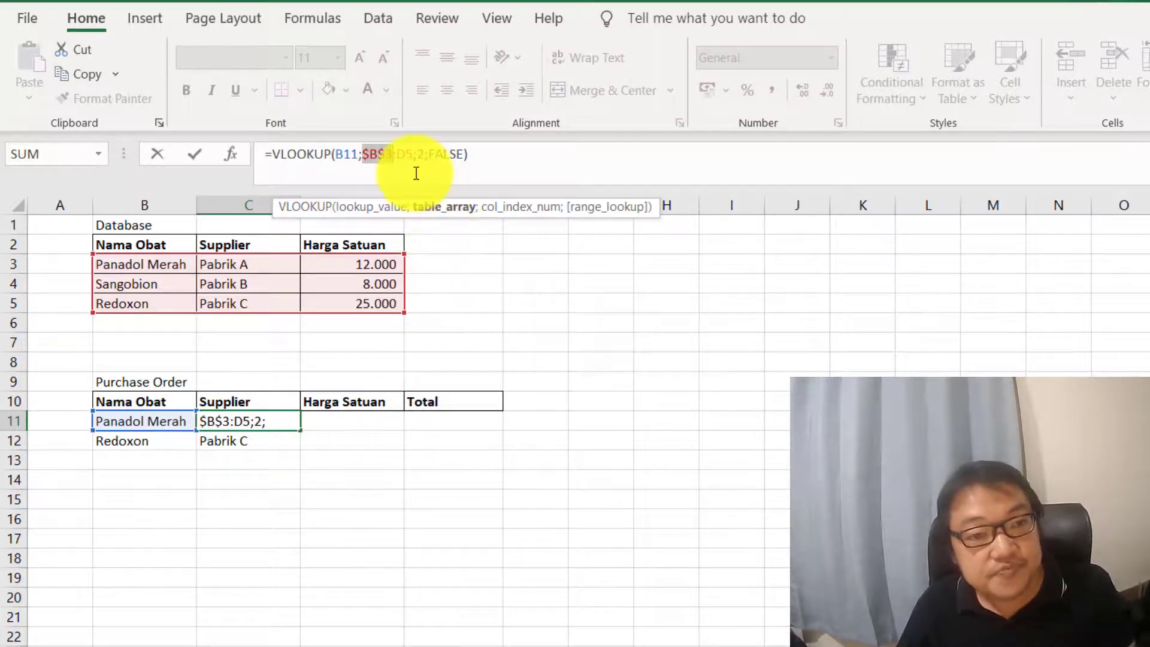
left_click(403, 154)
key("F4")
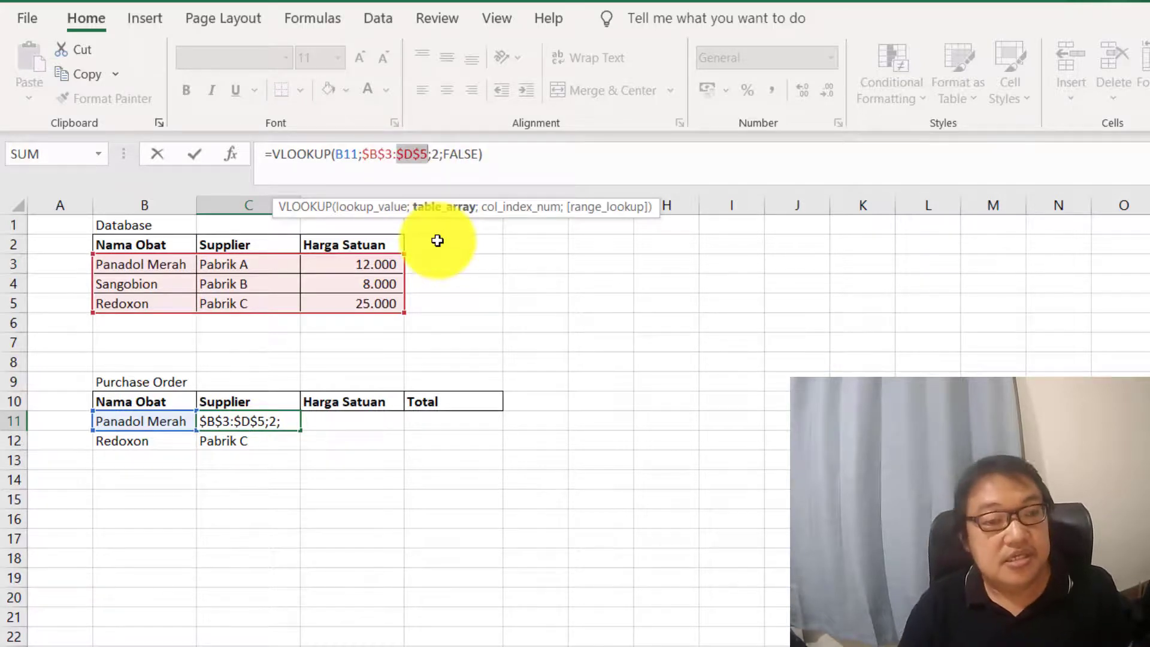
key("Return")
Copy the corrected C11 formula into Supplier cell C12 and check which range it references
key("Up")
key("ctrl+c")
key("Down")
key("ctrl+v")
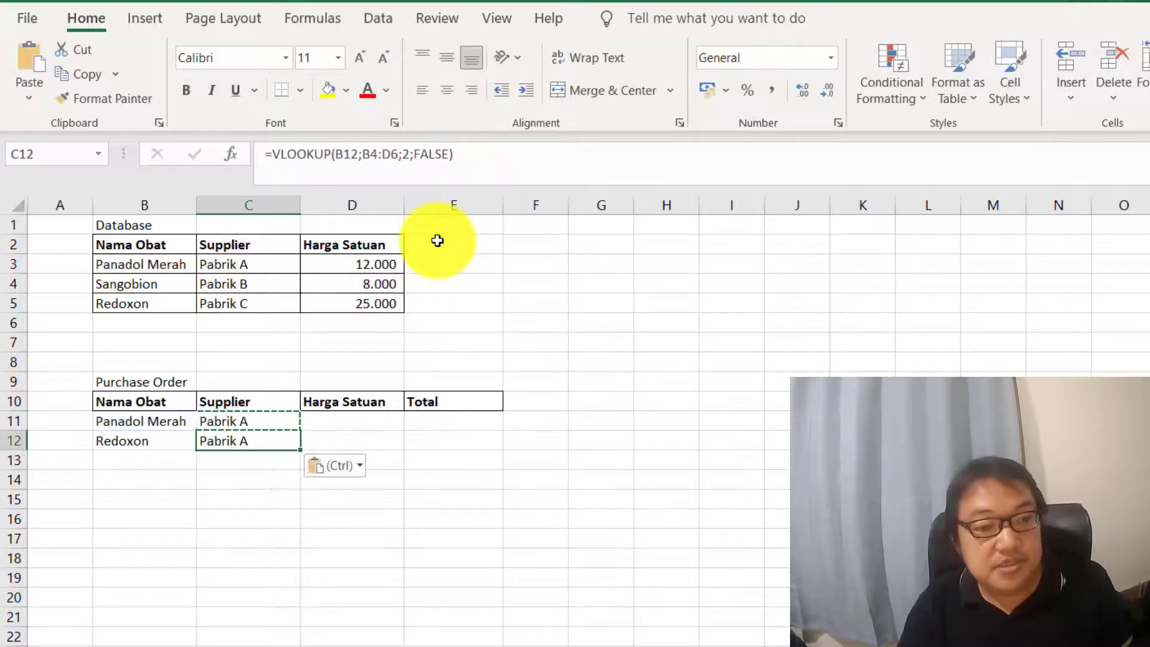
left_click(540, 164)
key("Escape")
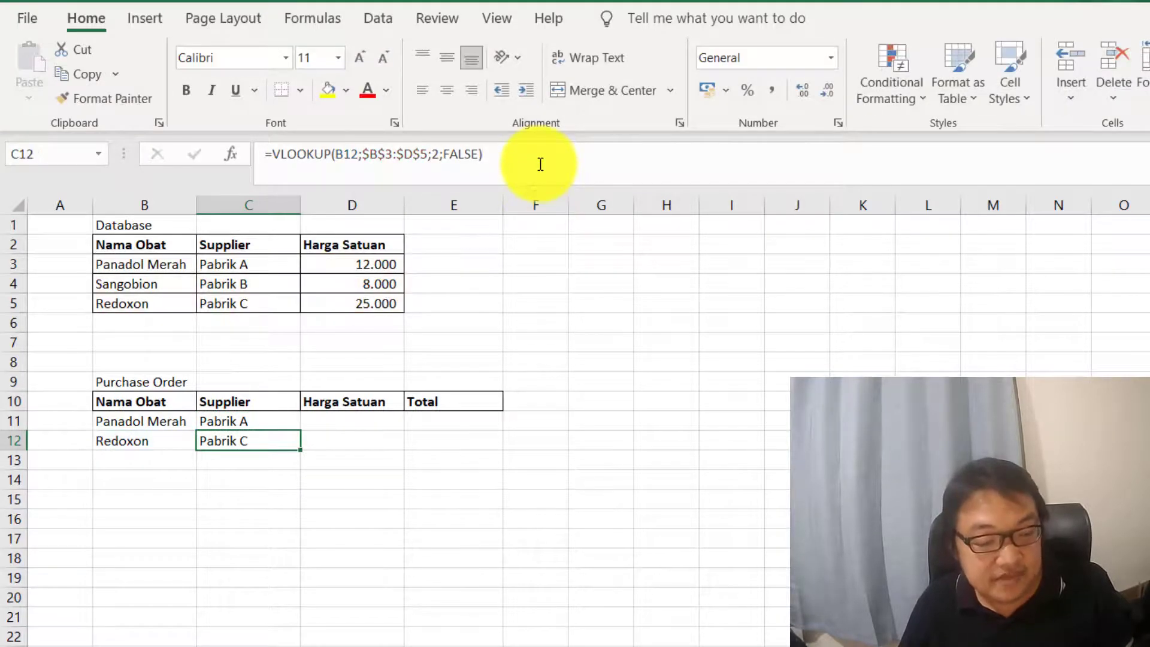
key("F2")
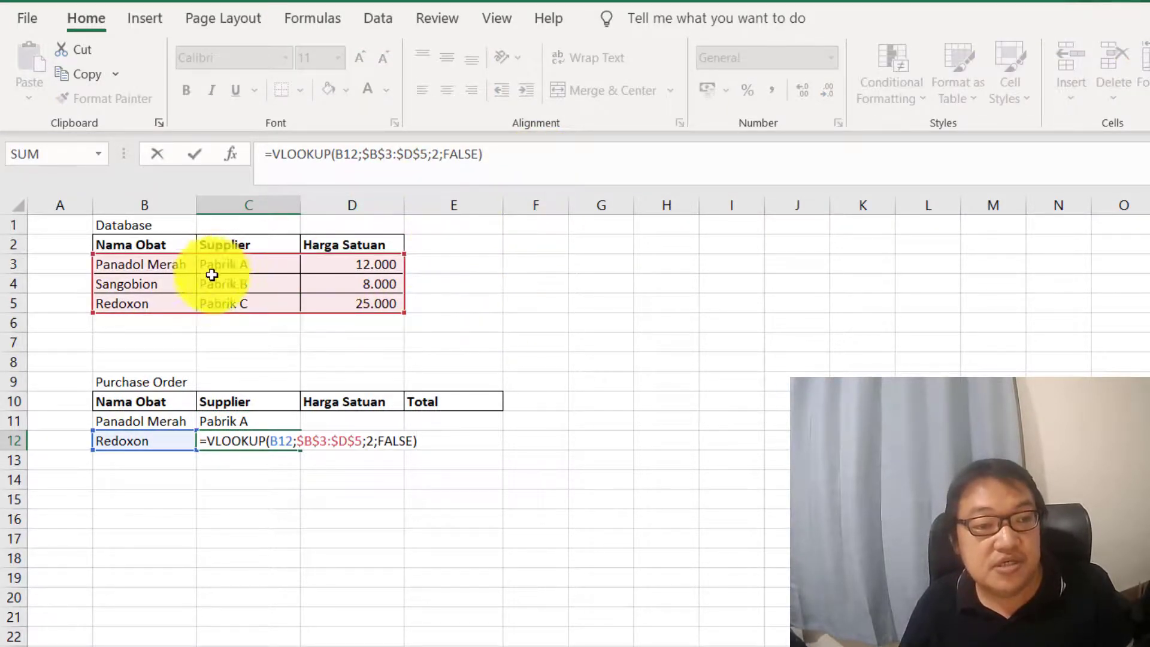
key("Escape")
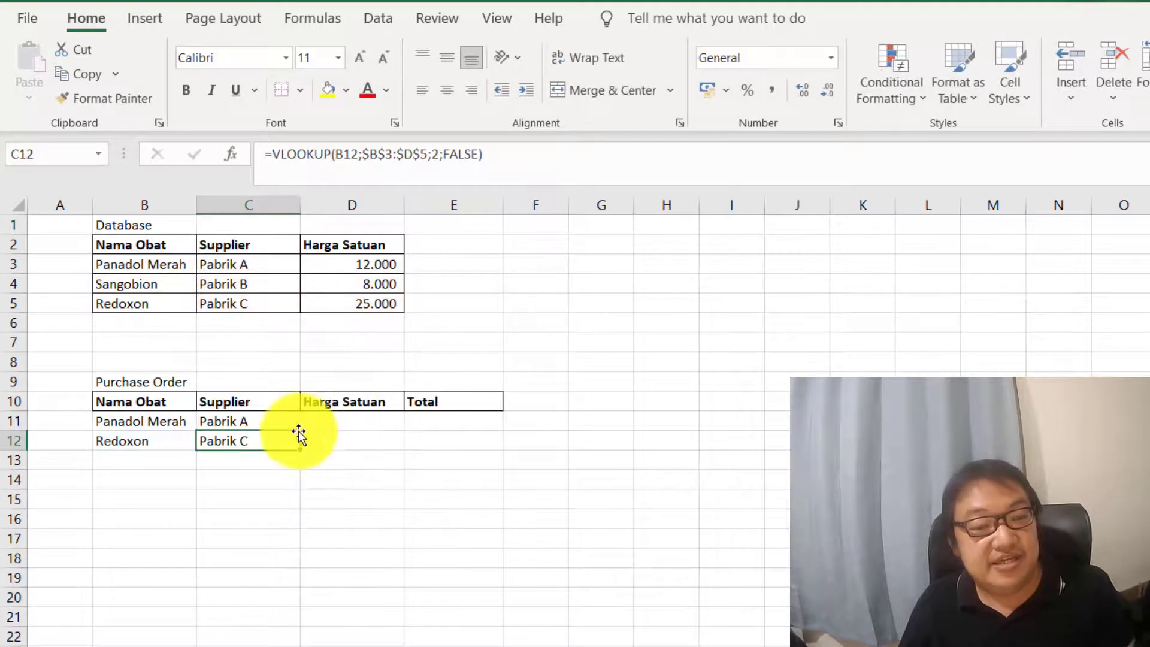
Try copying the Supplier formula from C11 into Harga Satuan cell D11
left_click_drag(283, 427, 284, 435)
key("Right")
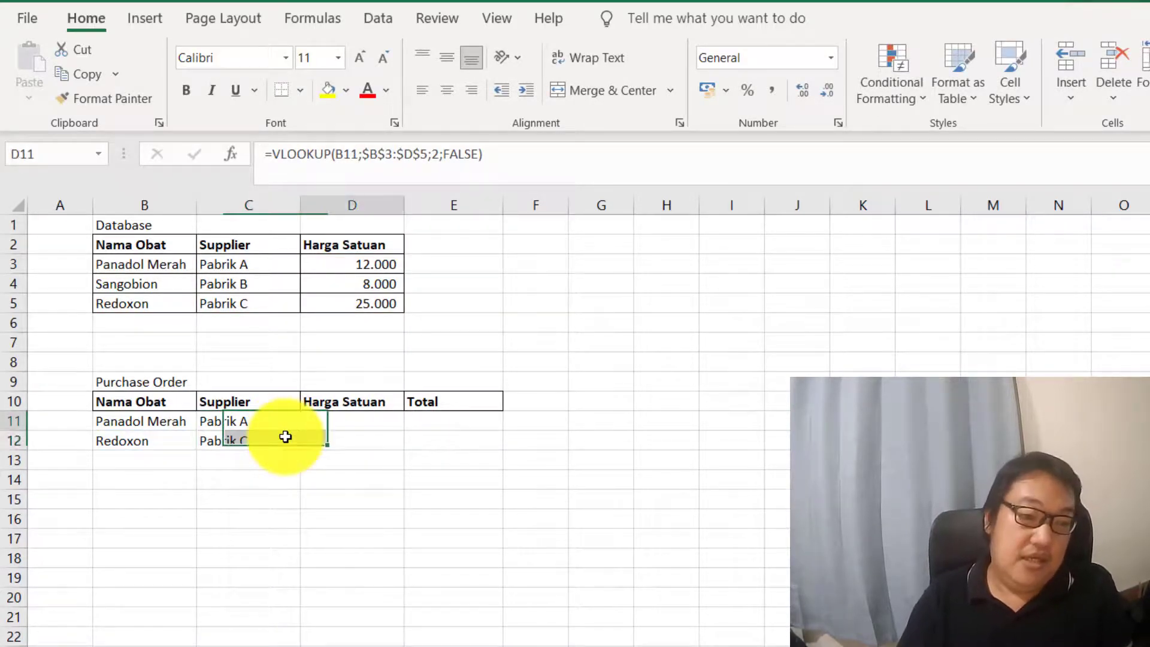
key("Up")
key("Left")
key("Down")
key("ctrl+c")
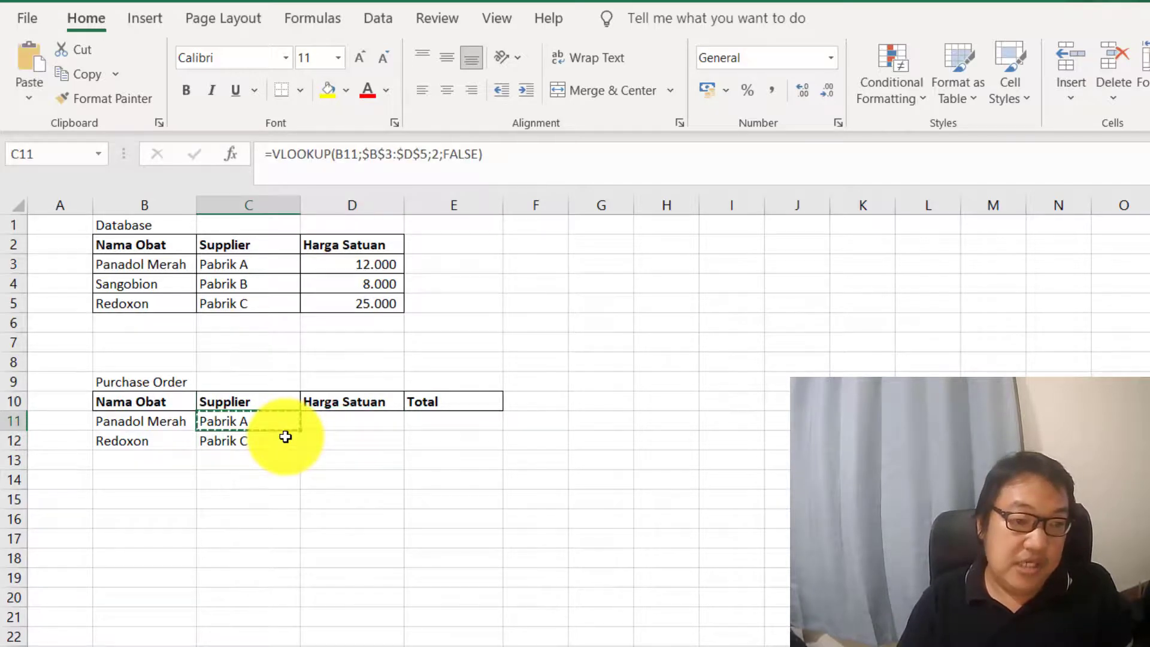
key("Right")
key("ctrl+v")
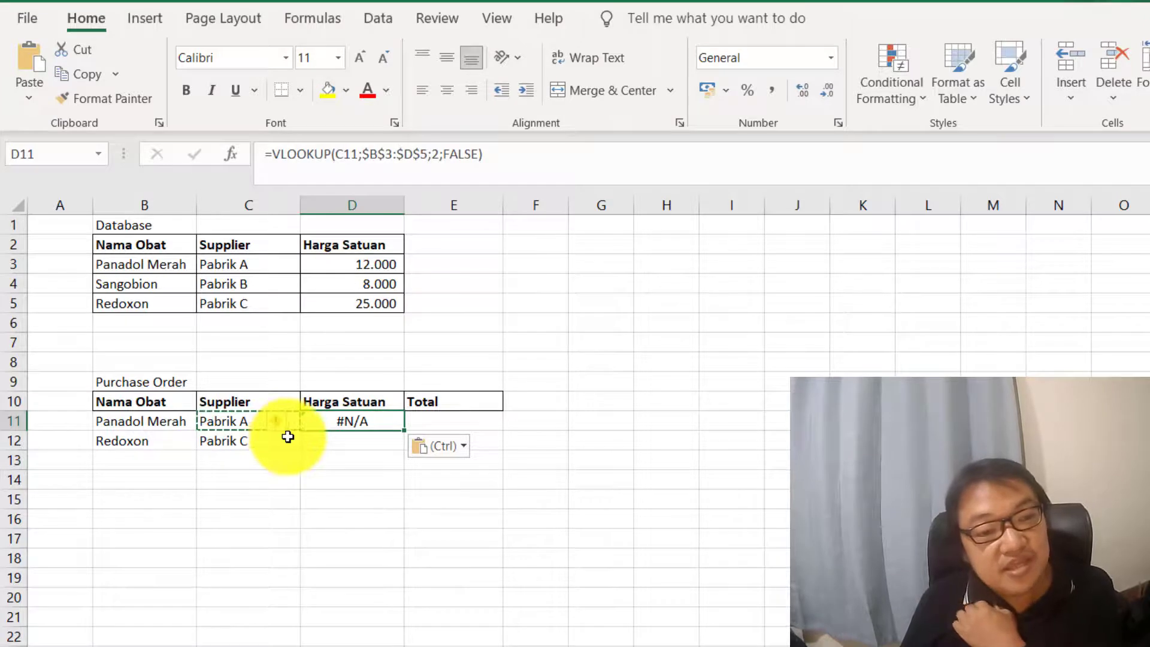
Compare the lookup value references in the VLOOKUP formulas of D11 and C11
left_click(424, 153)
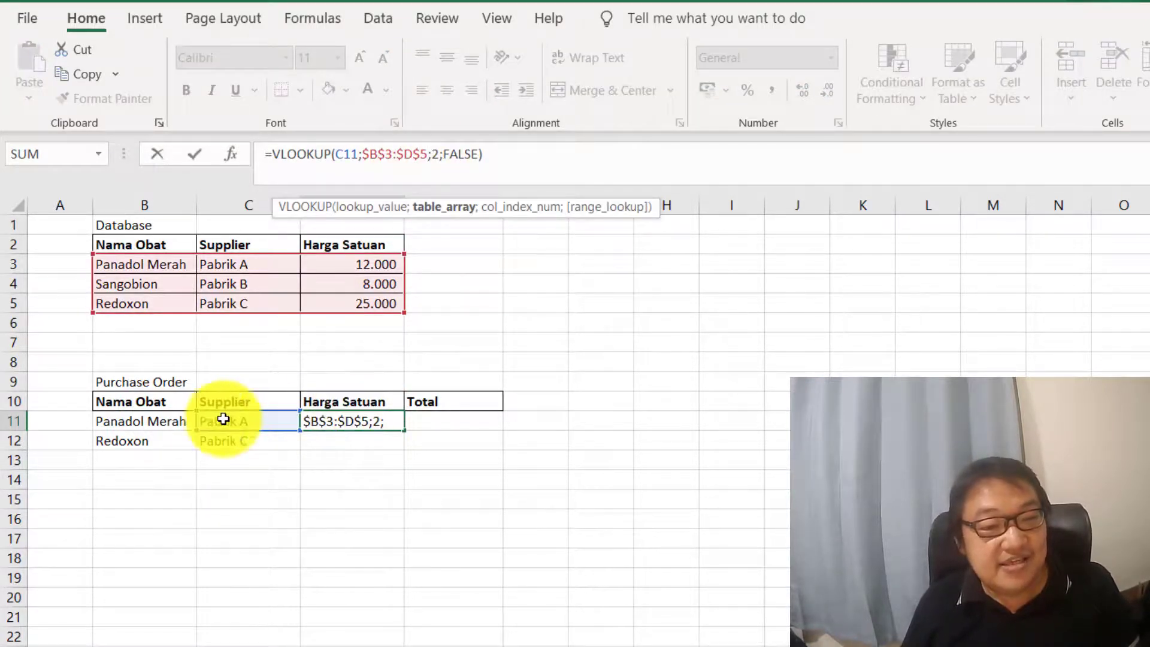
key("ctrl+Return")
left_click(225, 422)
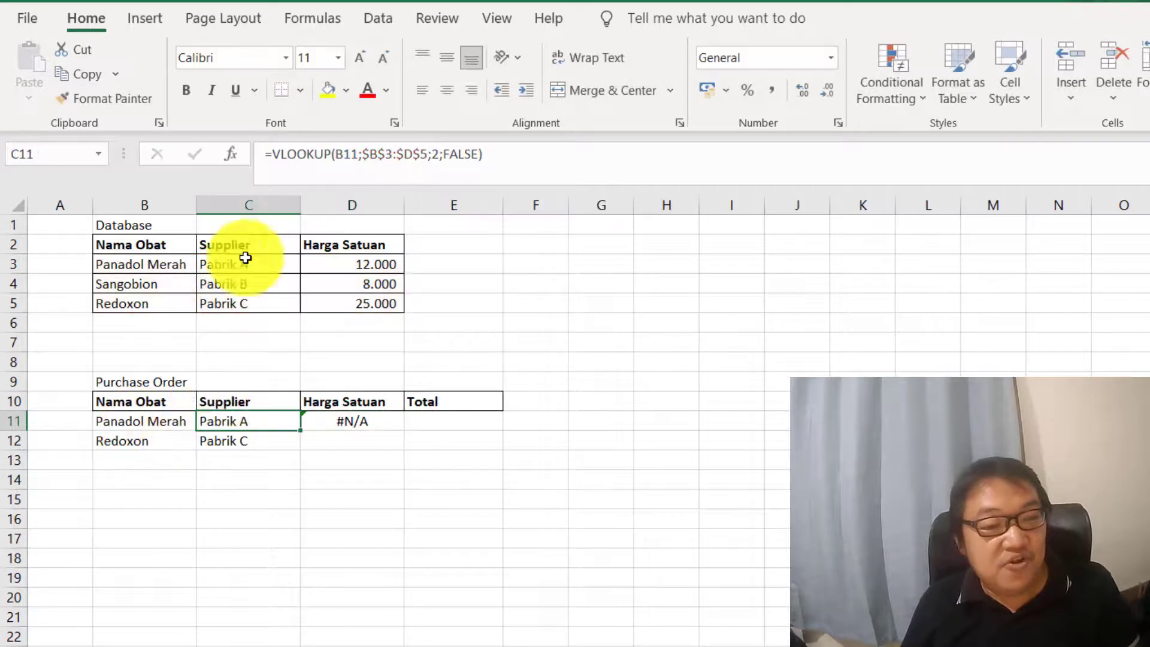
left_click(303, 154)
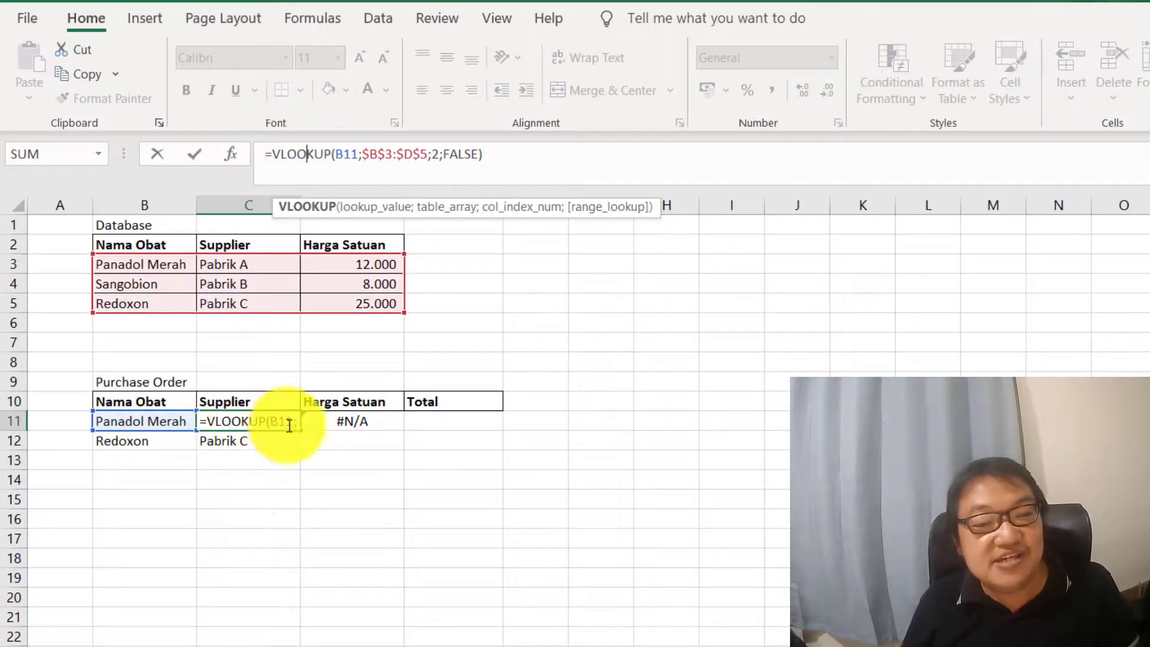
key("ctrl+Return")
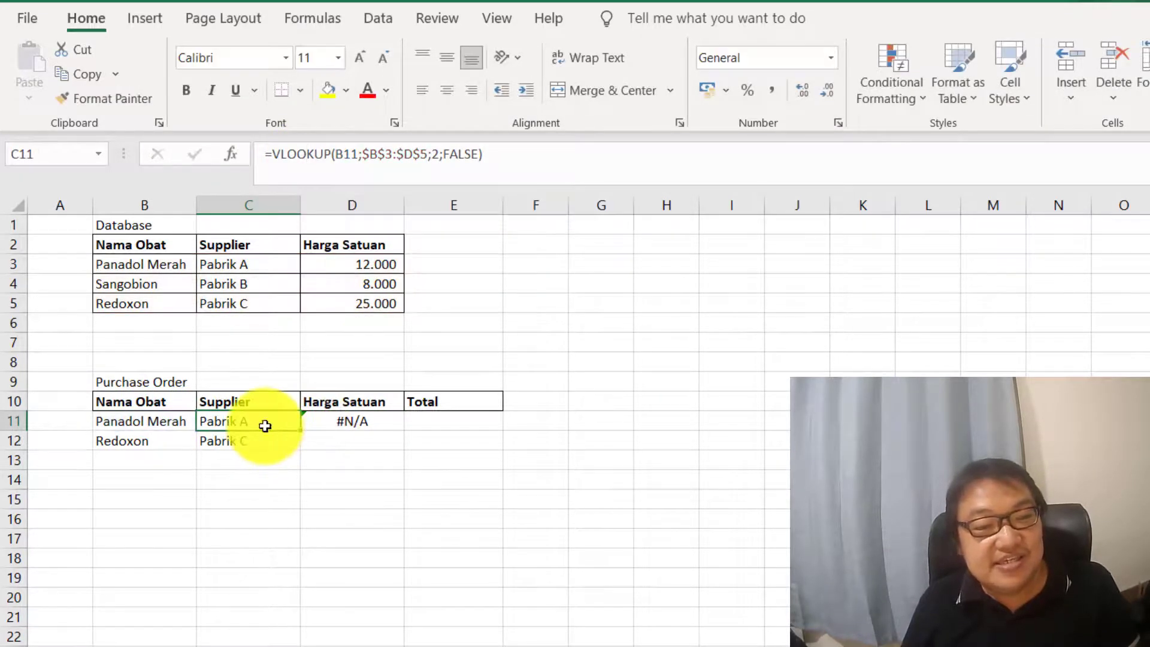
Lock only the column of the lookup value in the C11 VLOOKUP formula, making it $B11
left_click(344, 155)
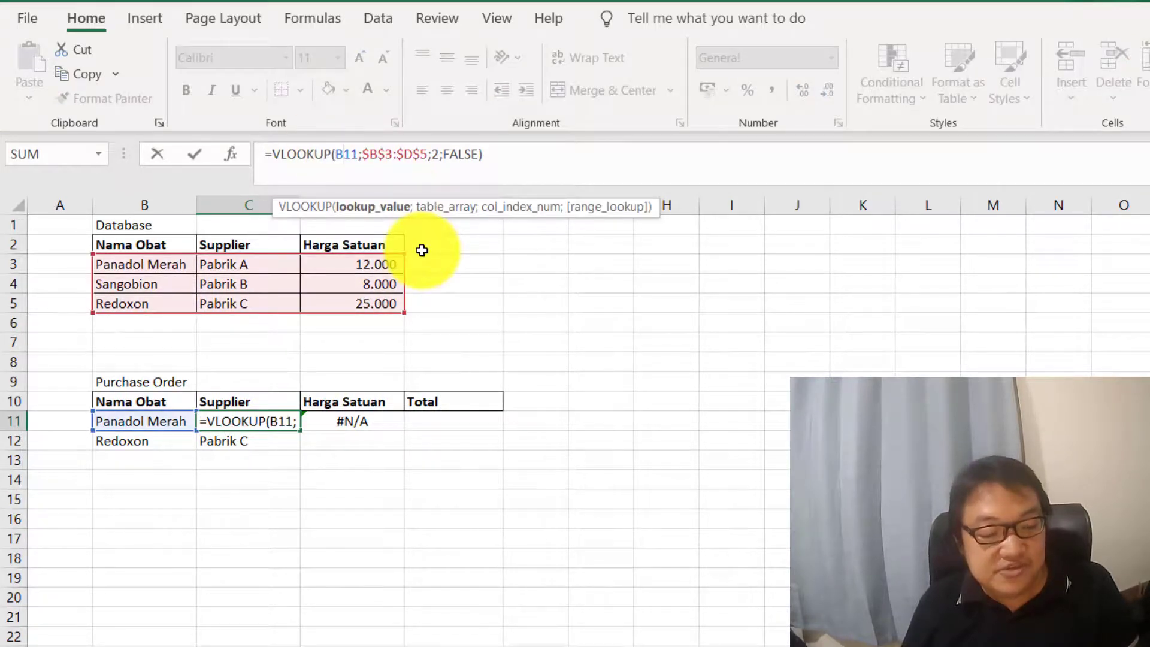
key("F4")
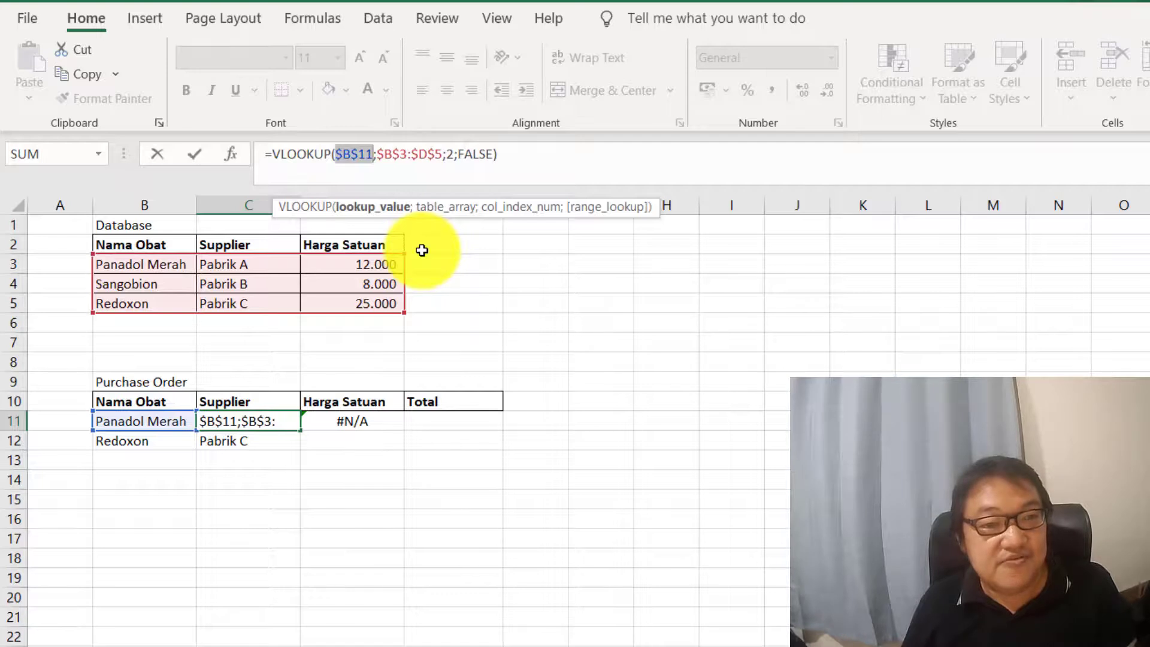
key("F4")
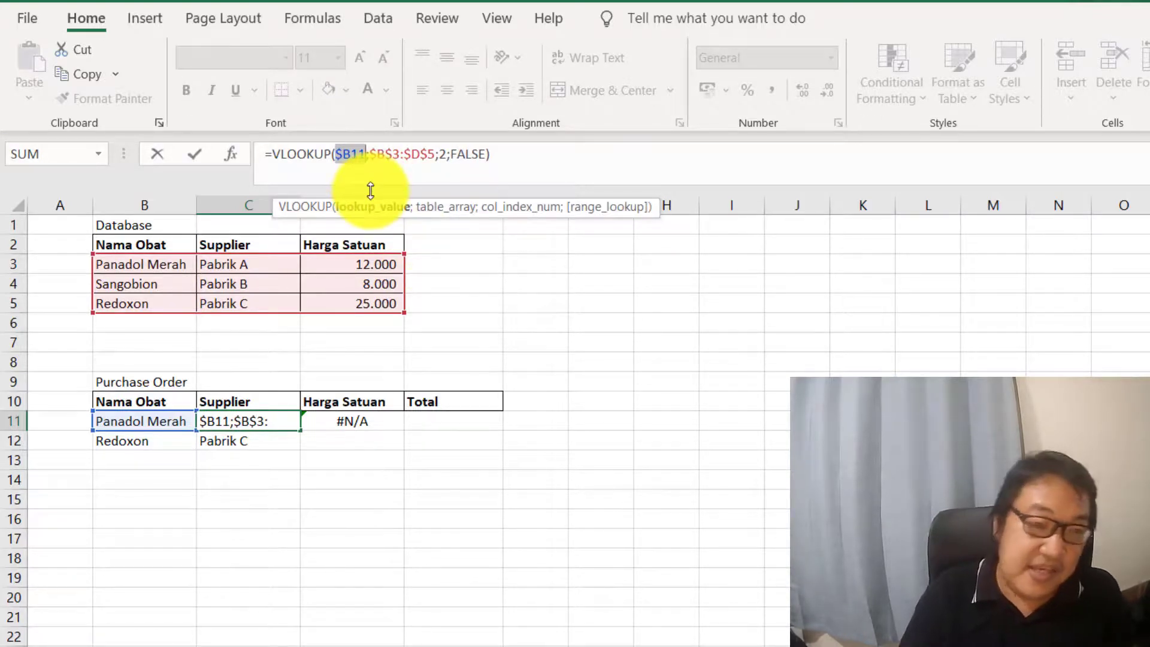
key("Return")
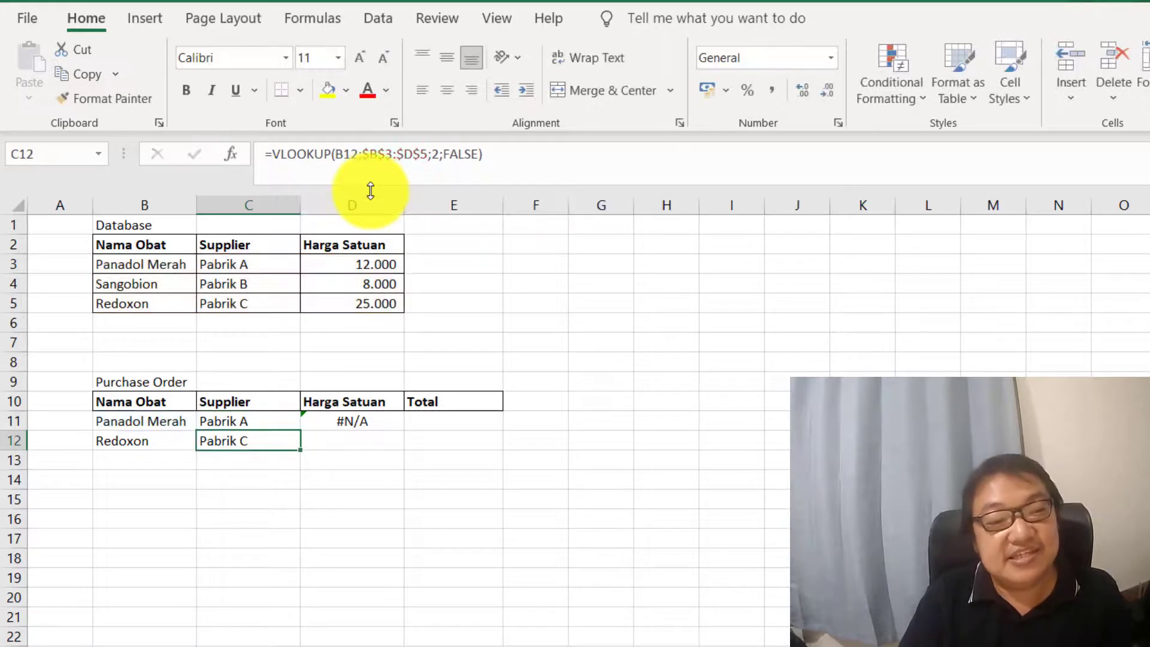
Copy the updated C11 formula across to Harga Satuan cell D11
key("Up")
key("ctrl+c")
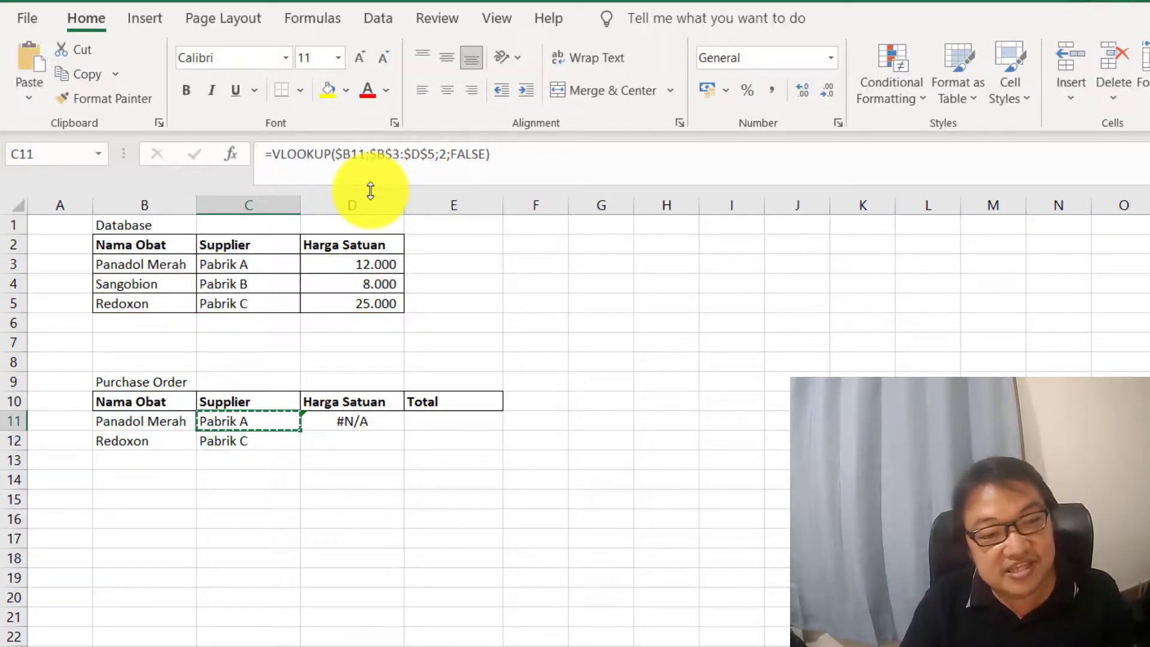
key("shift+Right")
key("ctrl+v")
key("Escape")
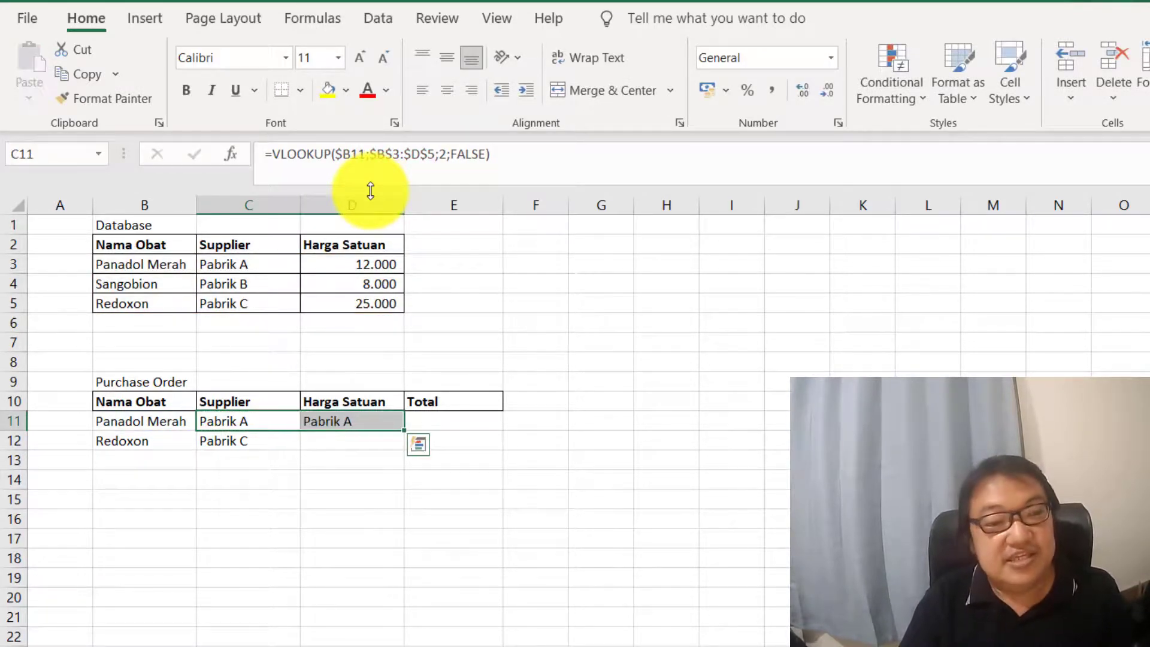
Set the column index of the VLOOKUP in Harga Satuan cell D11 to 3
left_click(375, 389)
left_click(370, 421)
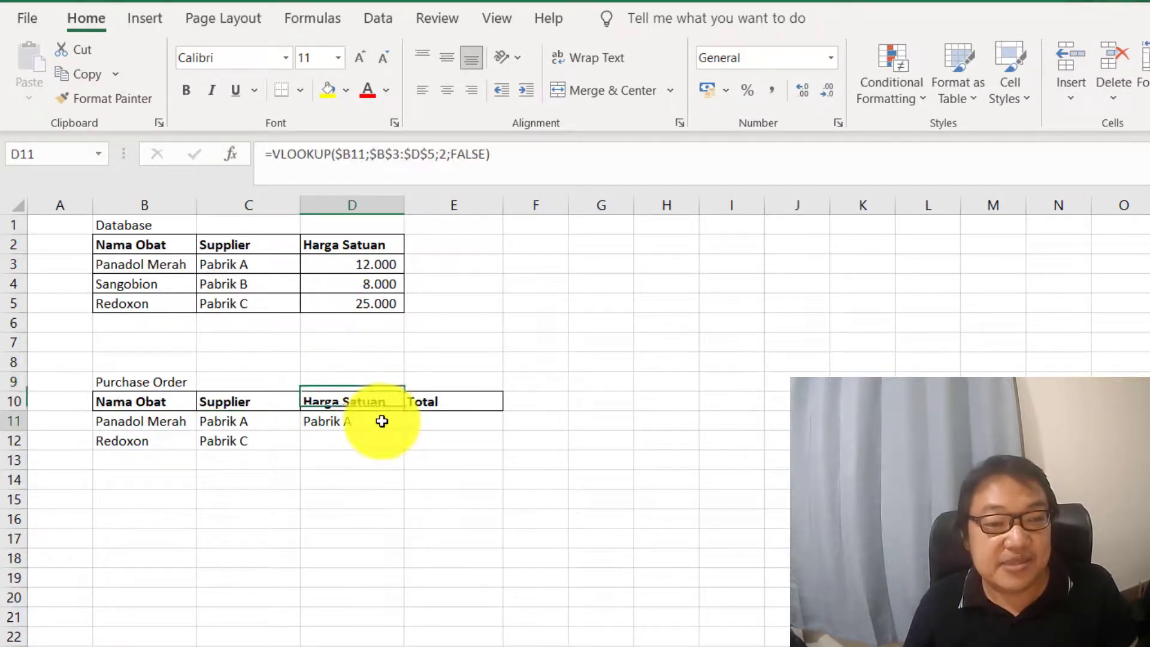
left_click(439, 159)
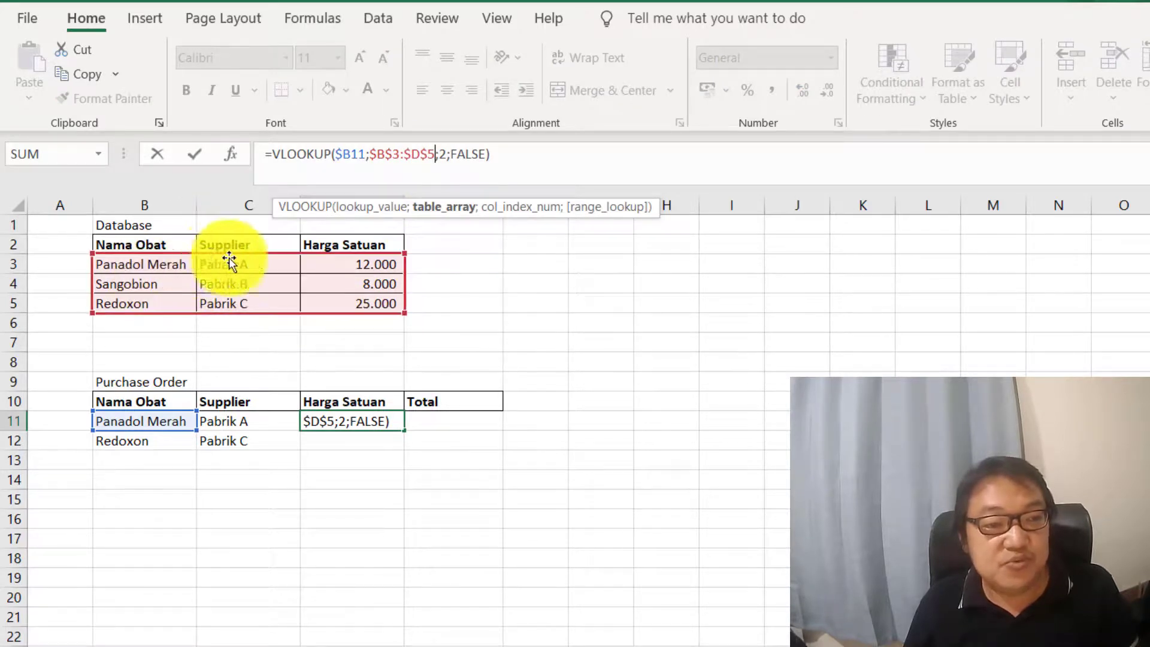
double_click(441, 154)
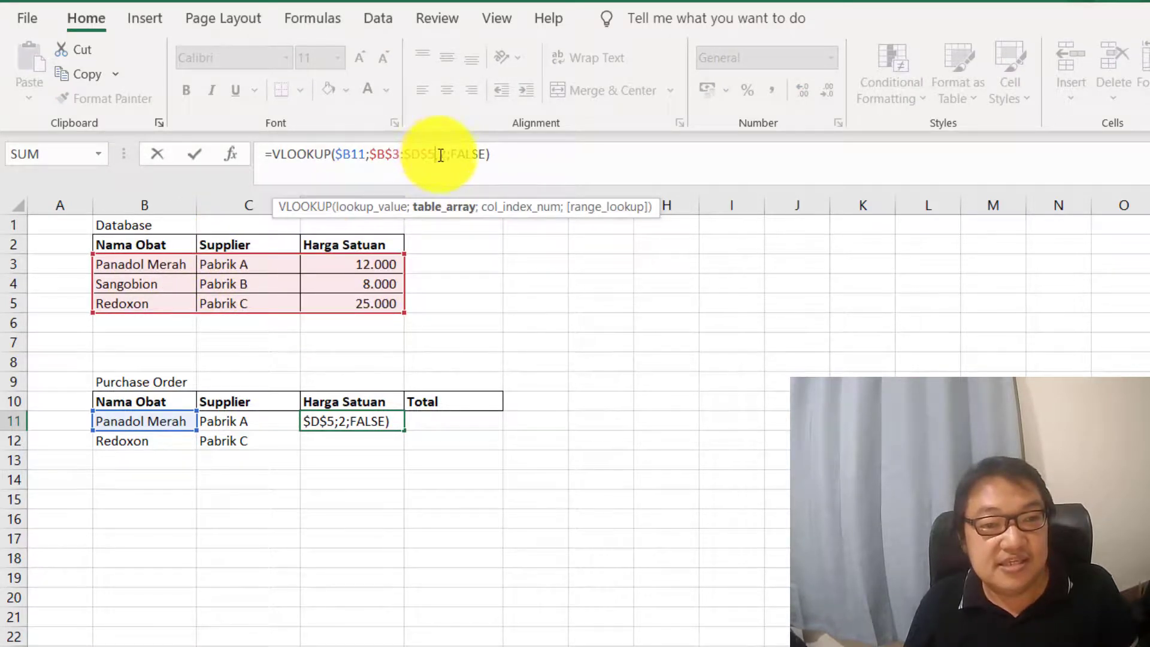
type("3")
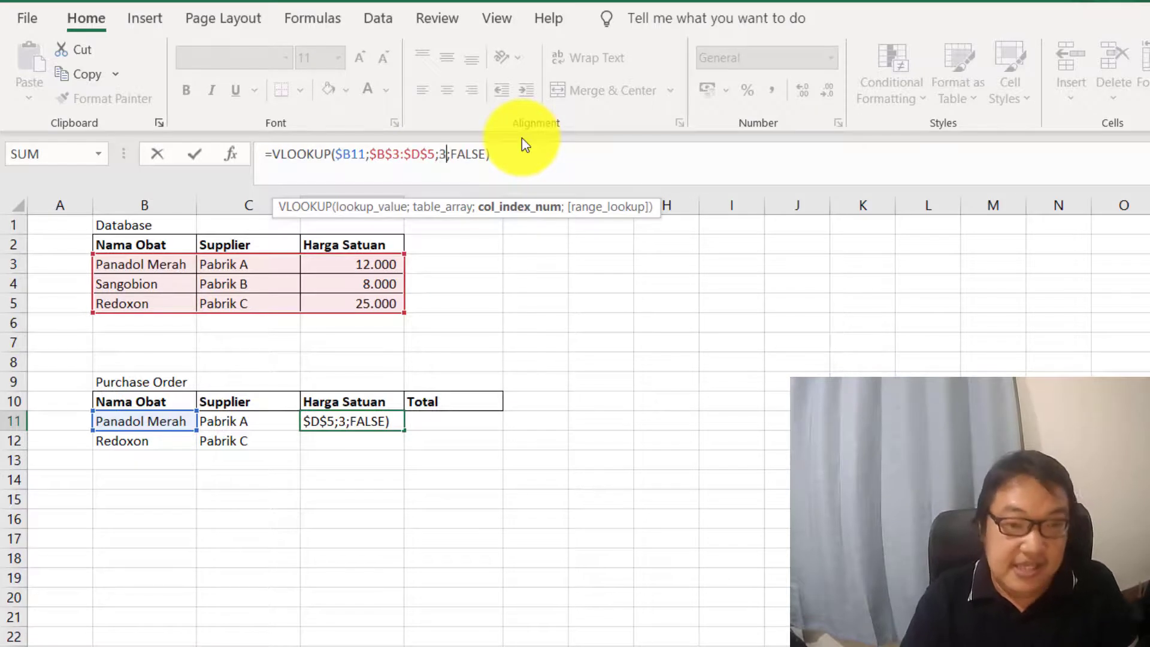
key("Return")
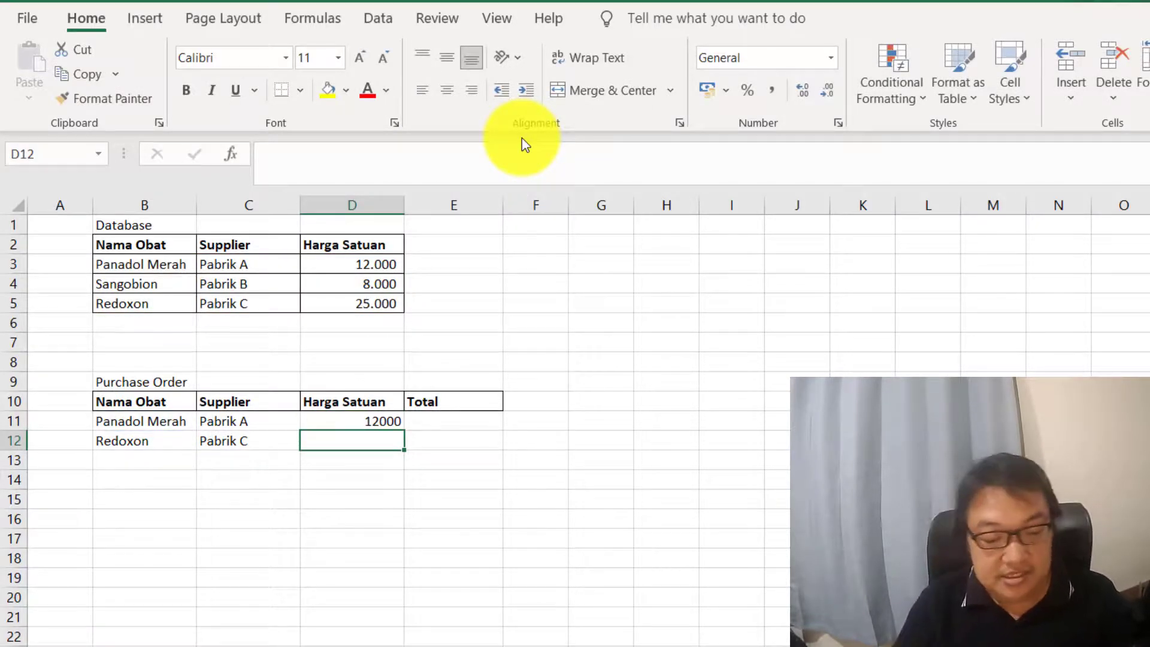
Copy the Harga Satuan formula from D11 down to D12
key("Up")
key("ctrl+c")
key("Down")
key("ctrl+v")
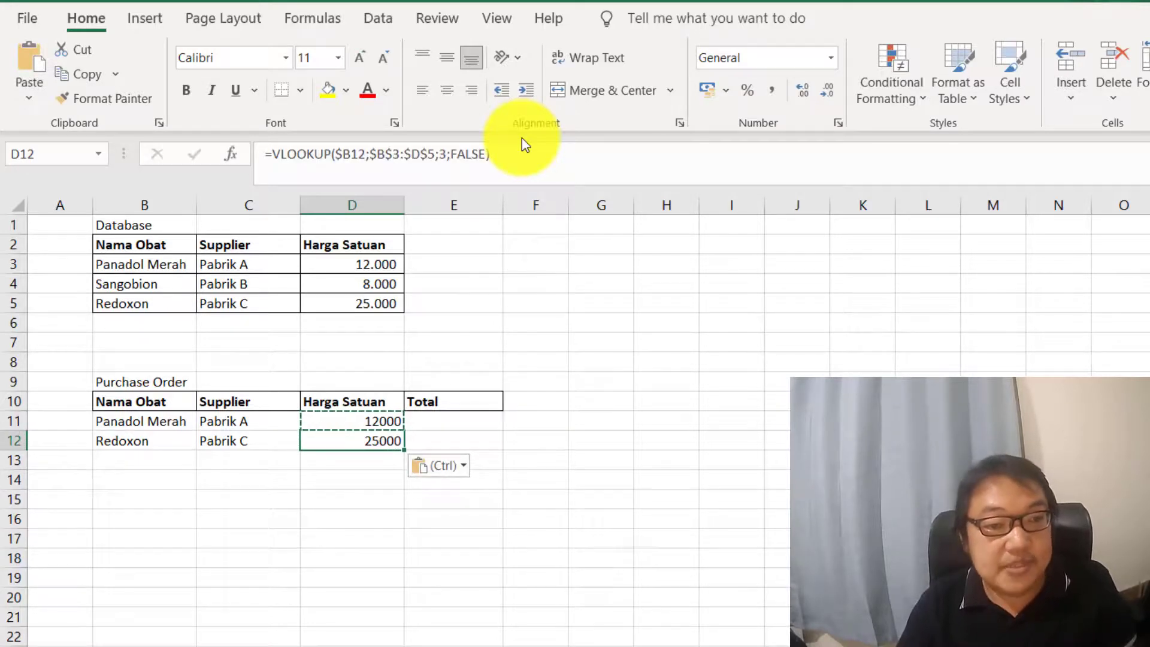
key("Right")
key("Up")
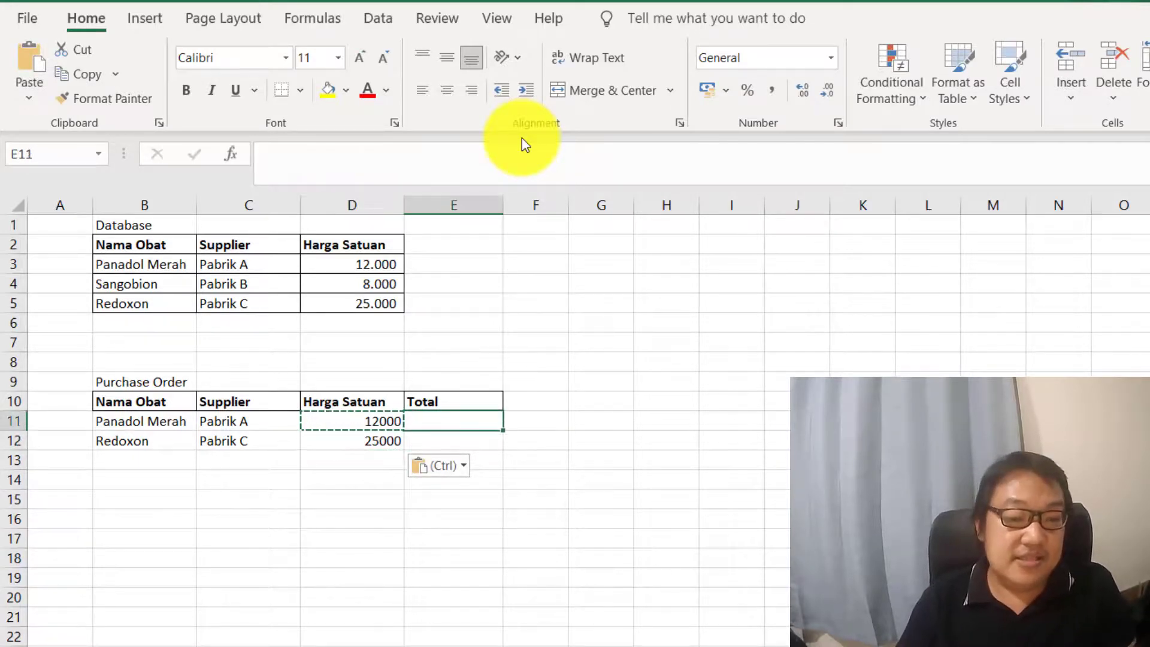
key("Escape")
type("=")
key("Escape")
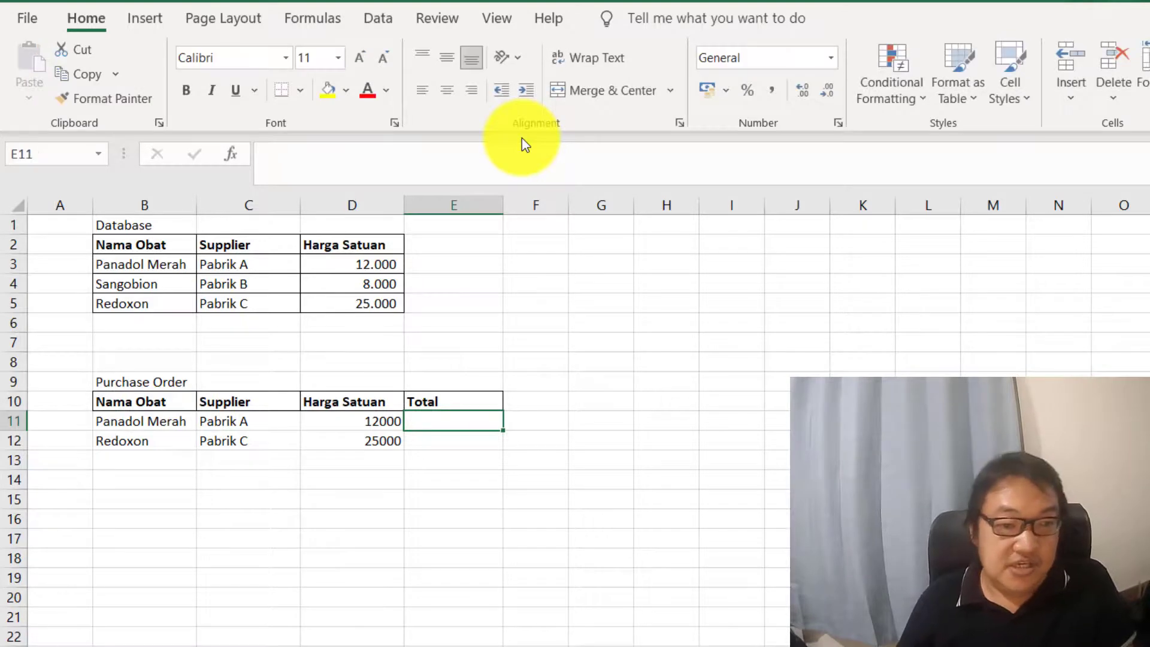
Insert a new blank column E between the Harga Satuan and Total columns
left_click(454, 208)
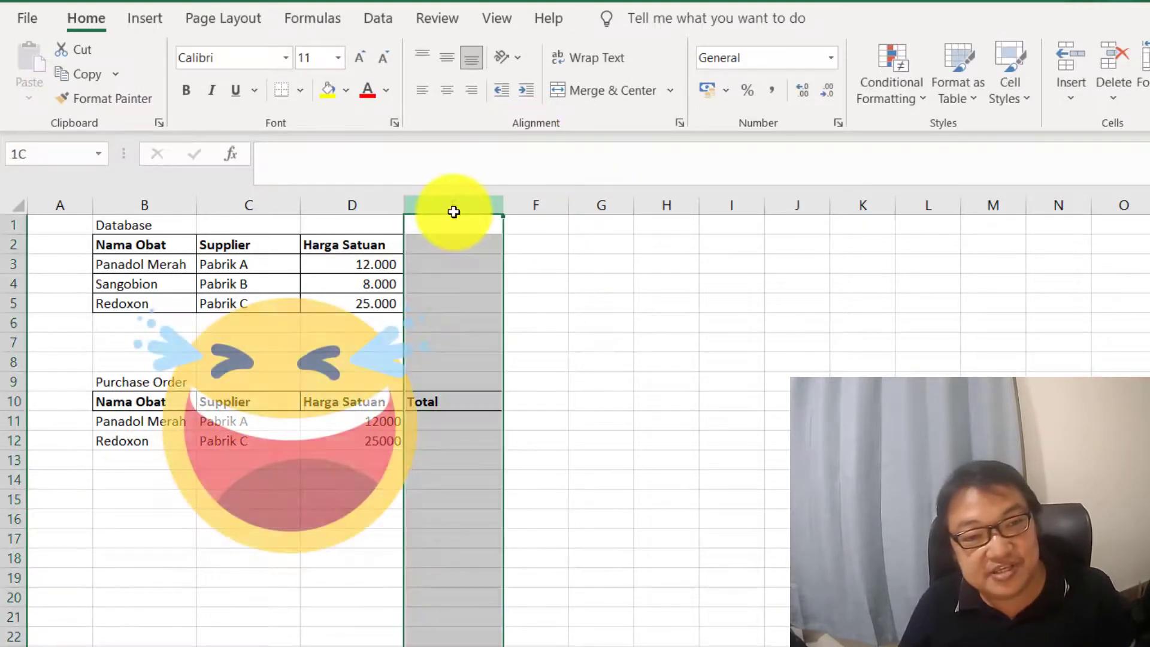
right_click(453, 211)
left_click(495, 383)
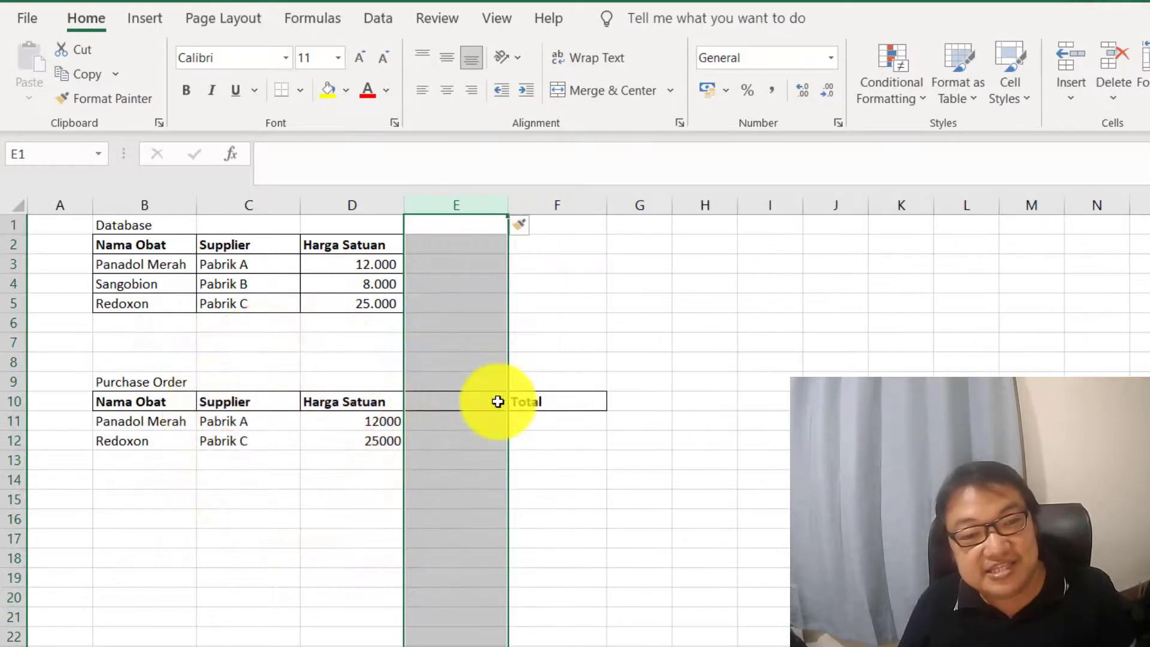
Enter the header Kuantitas in cell E10 of the Purchase Order table
right_click(448, 202)
key("Escape")
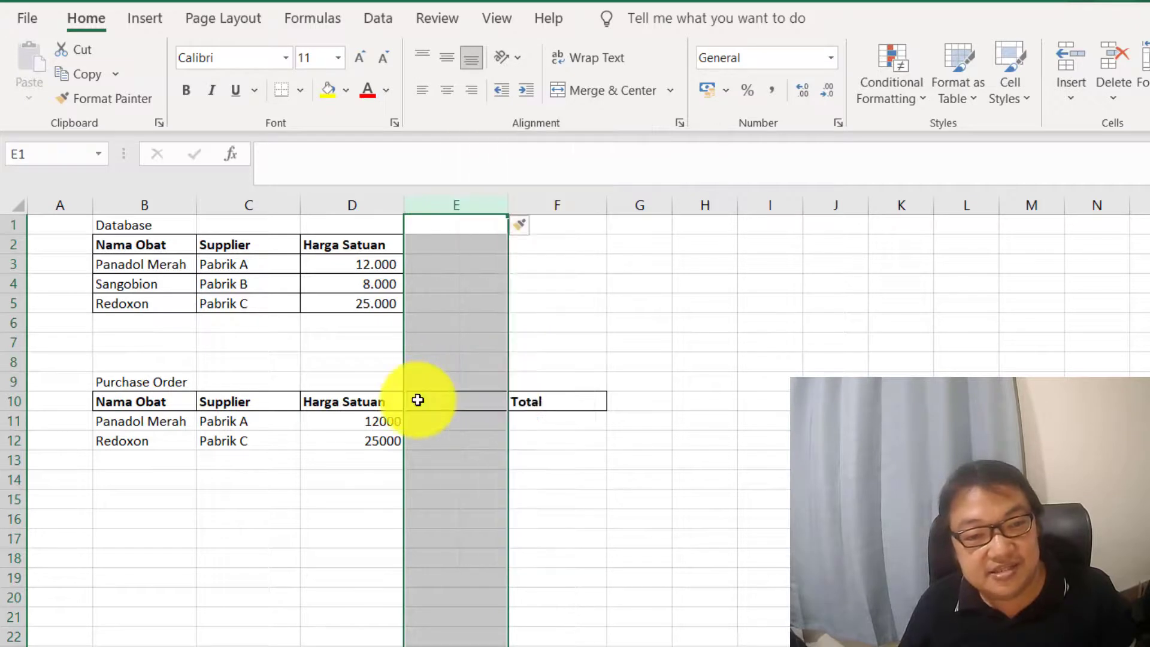
left_click(418, 401)
type("Ku")
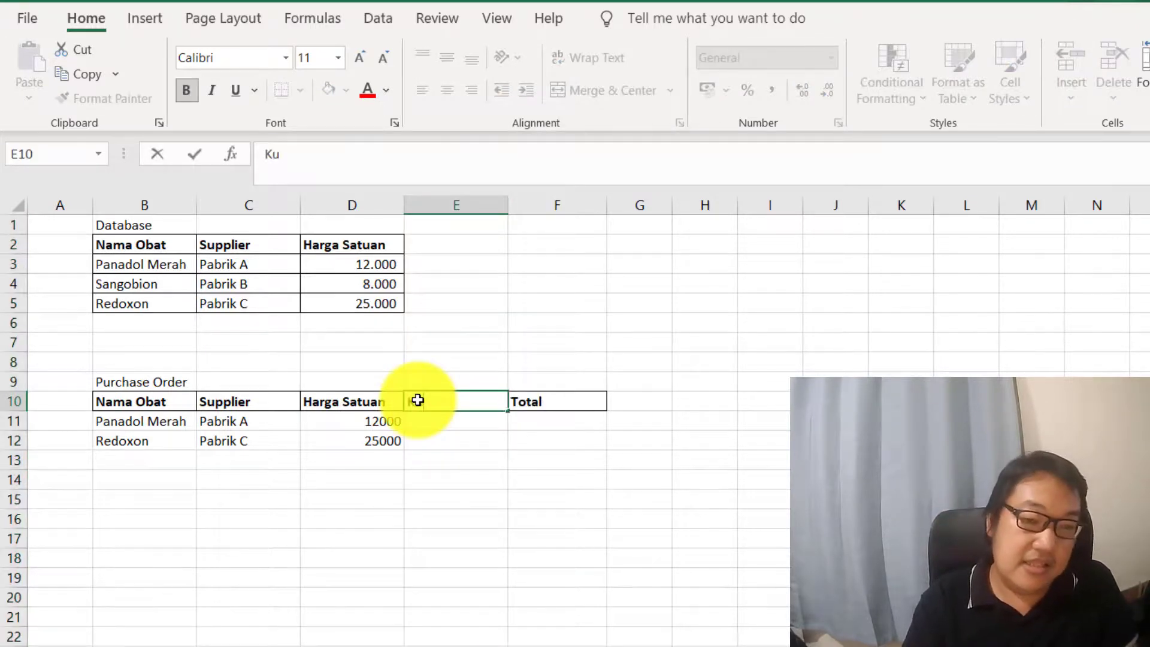
type("antitas")
key("Tab")
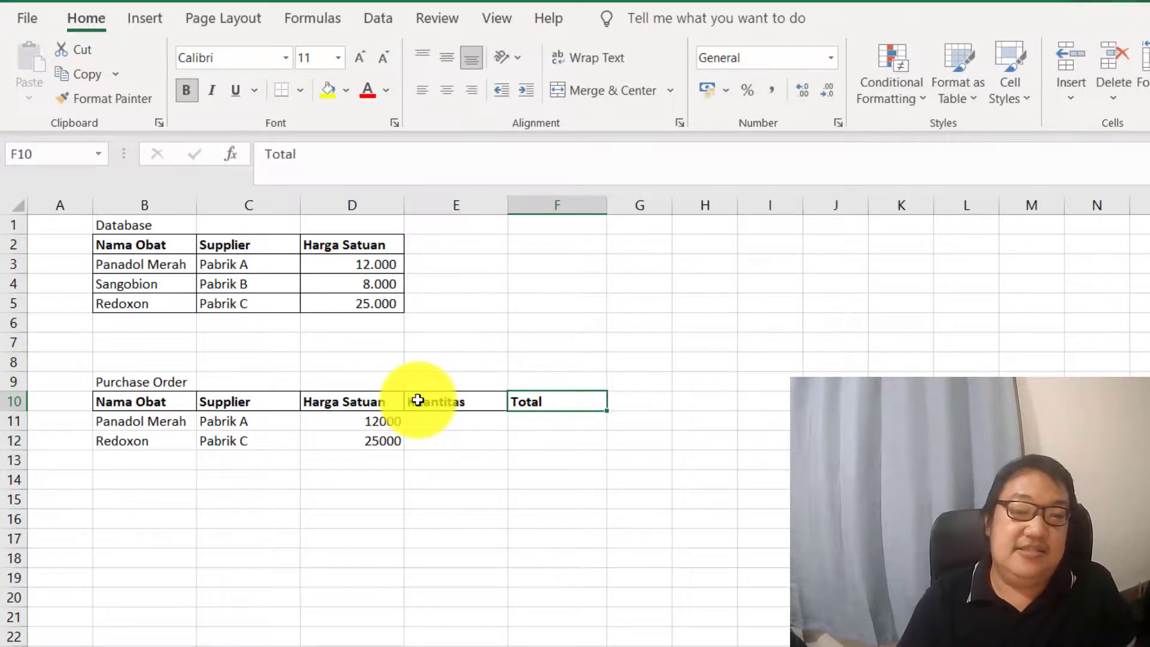
Enter quantities of 100 in E11 for Panadol Merah and 20 in E12 for Redoxon
key("Return")
type("100")
key("Tab")
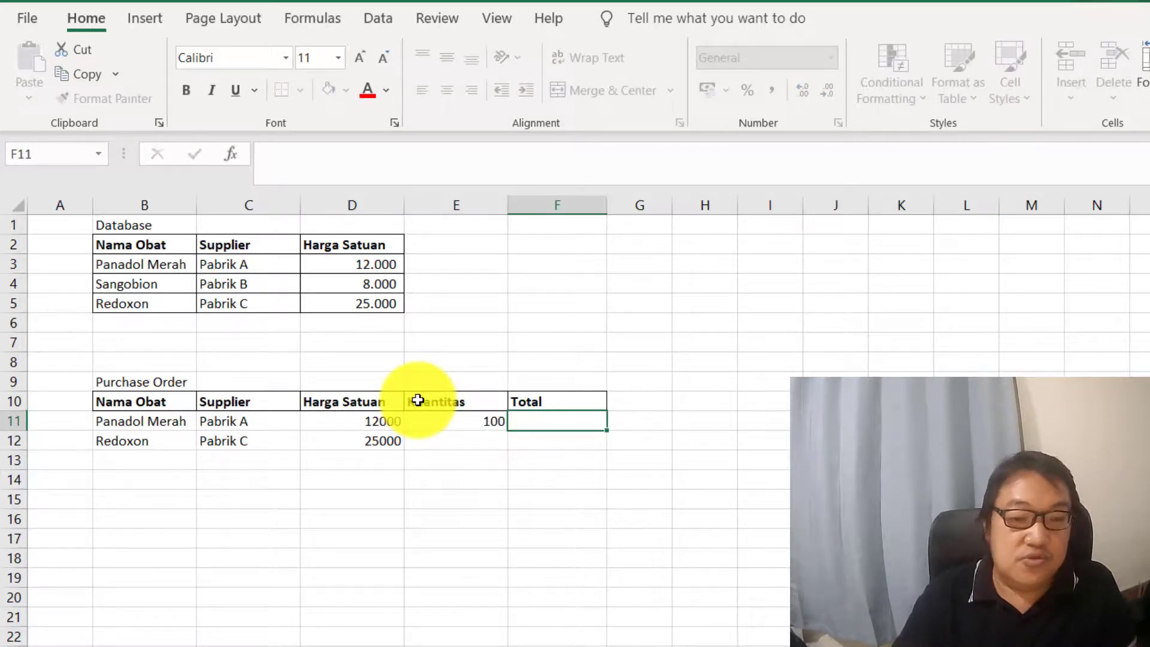
key("Return")
type("20")
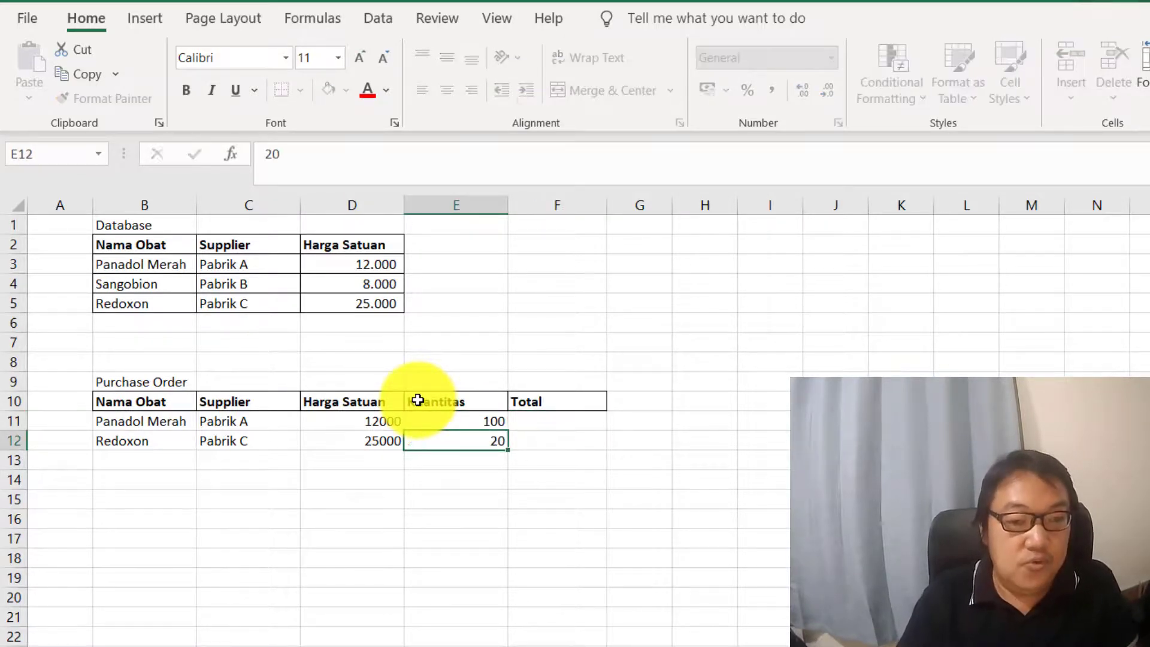
key("Tab")
Enter the formula =E11*D11 in Total cell F11 to multiply the quantity by the unit price
key("Up")
type("=")
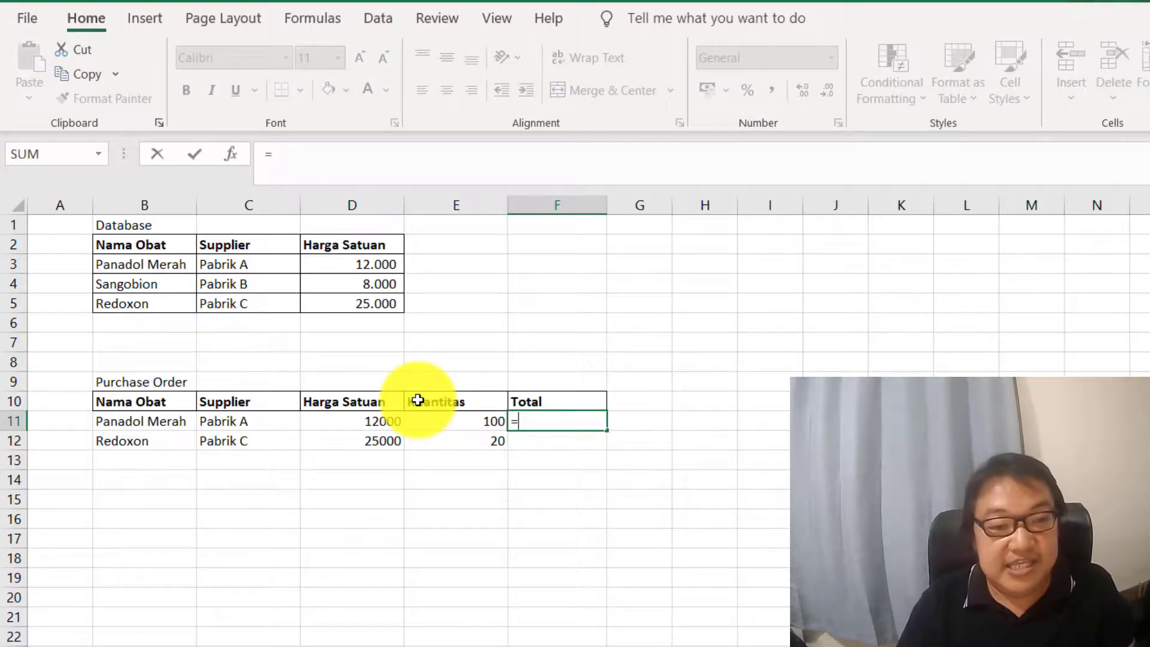
key("Left")
type("*")
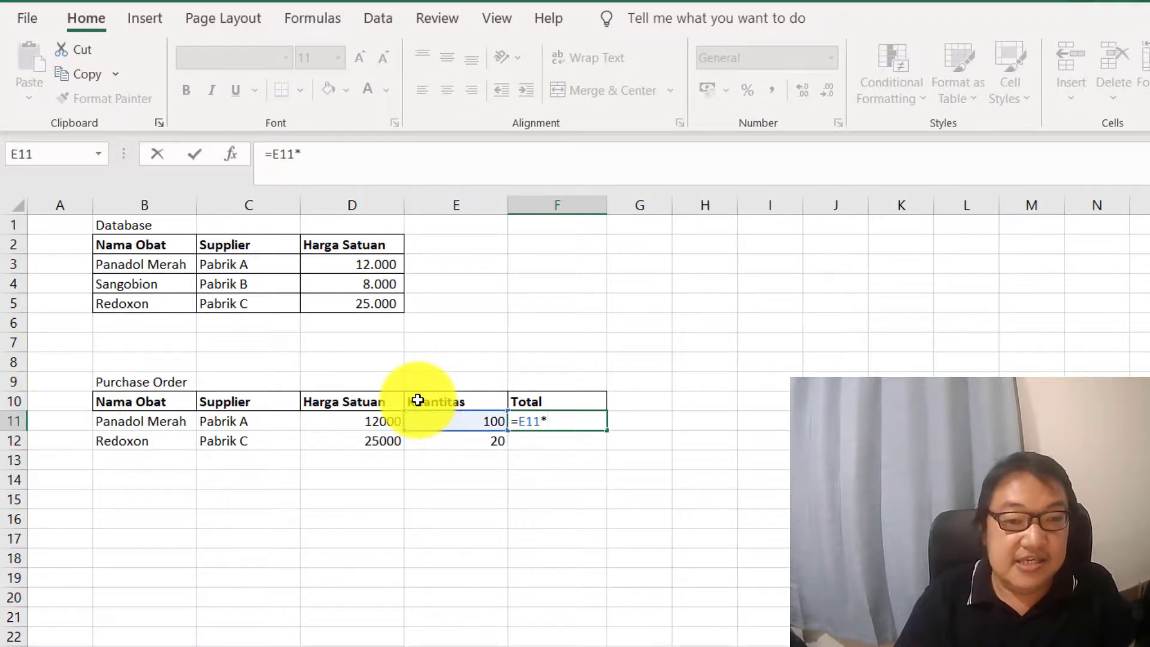
key("Left")
key("Left")
key("Return")
Copy the Total formula from F11 down to F12
key("Up")
key("ctrl+c")
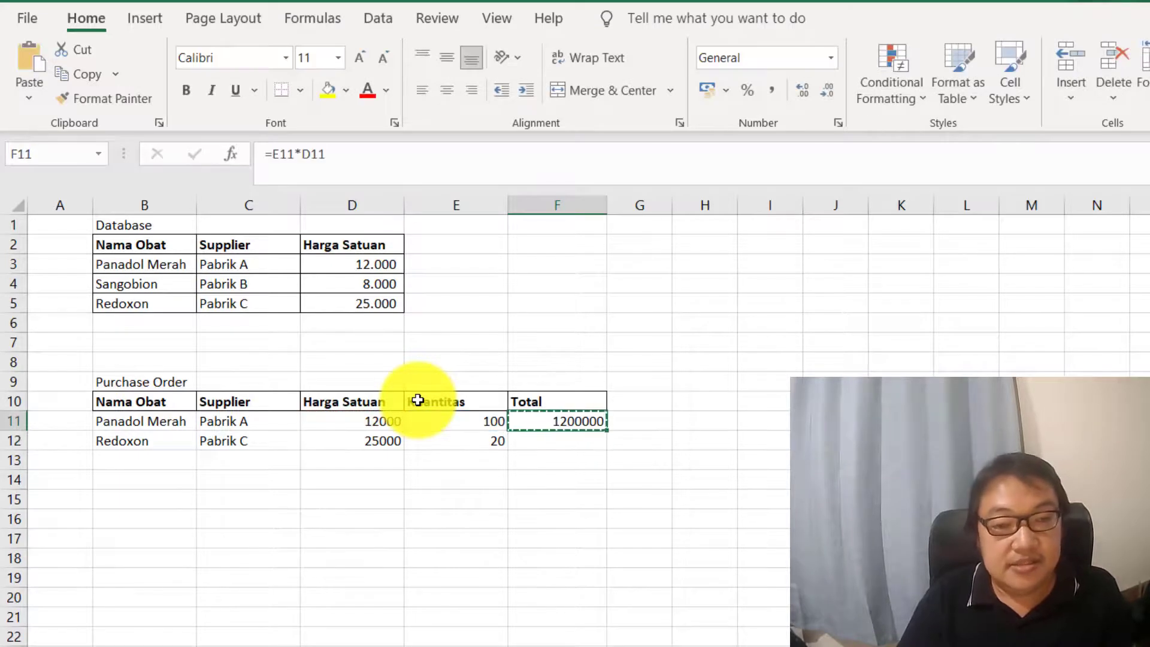
key("Down")
key("ctrl+v")
key("Escape")
left_click(466, 491)
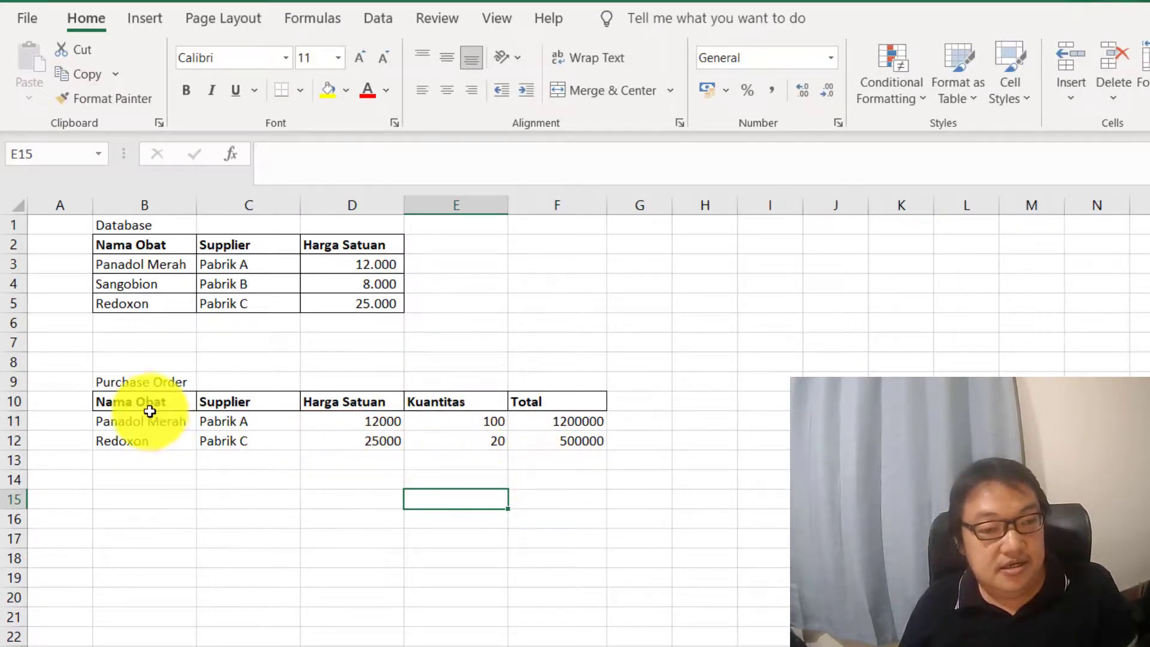
Make the Purchase Order title in B9 bold and apply outline and inside borders to B11:F12
left_click(173, 378)
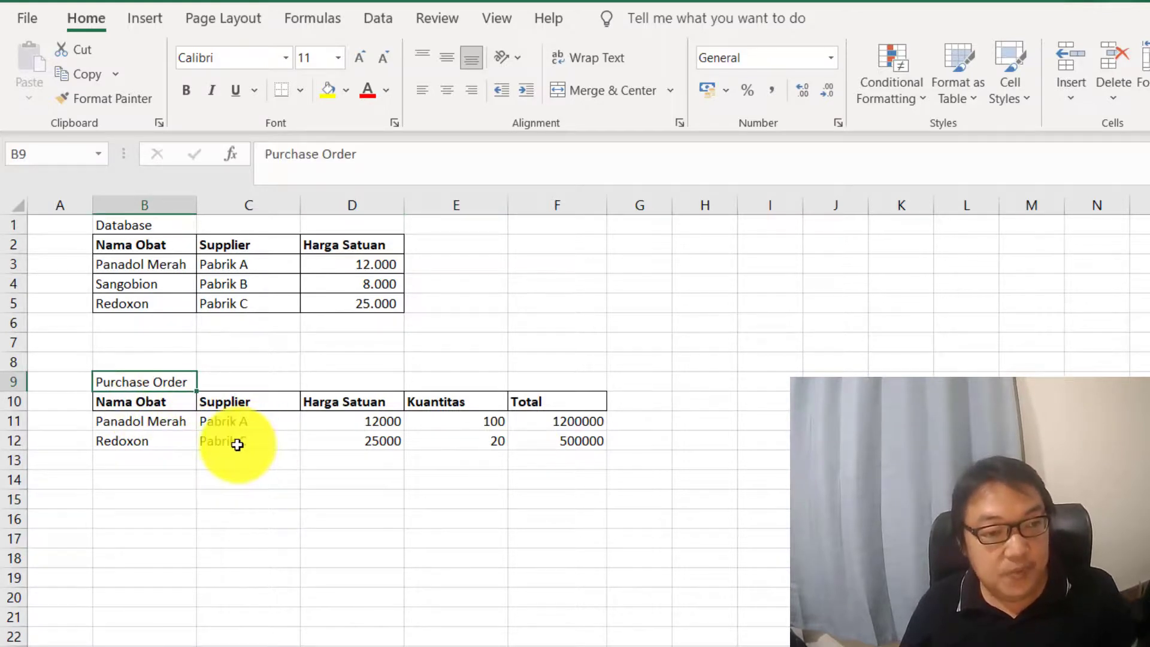
key("ctrl+b")
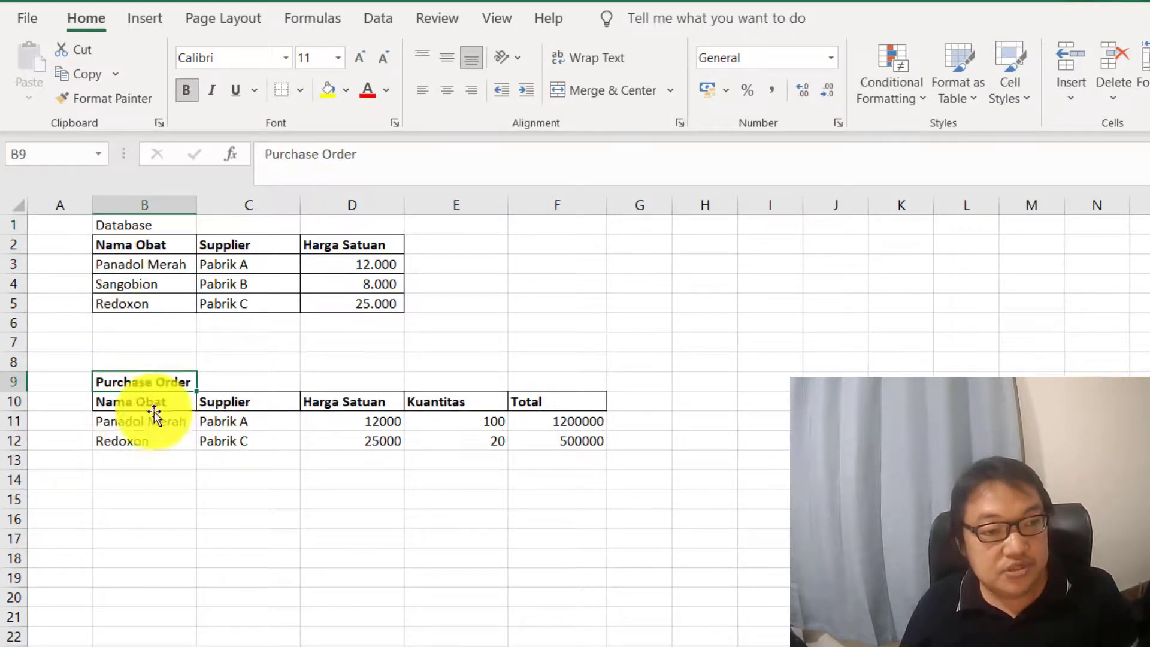
left_click_drag(157, 416, 552, 437)
right_click(555, 439)
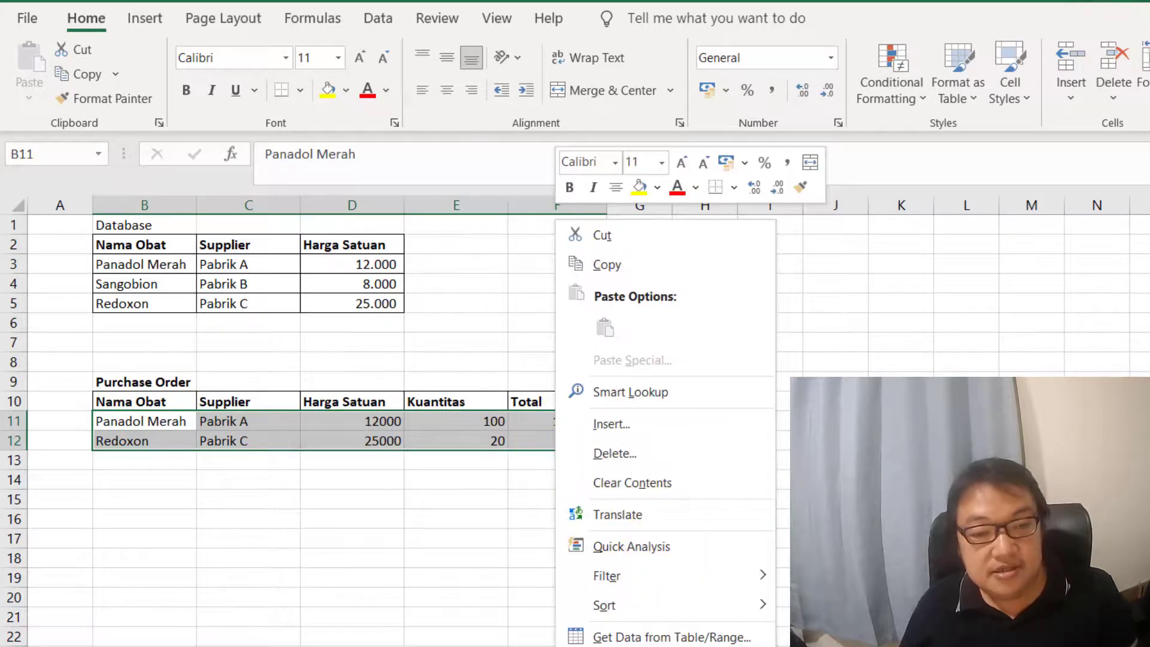
left_click(689, 646)
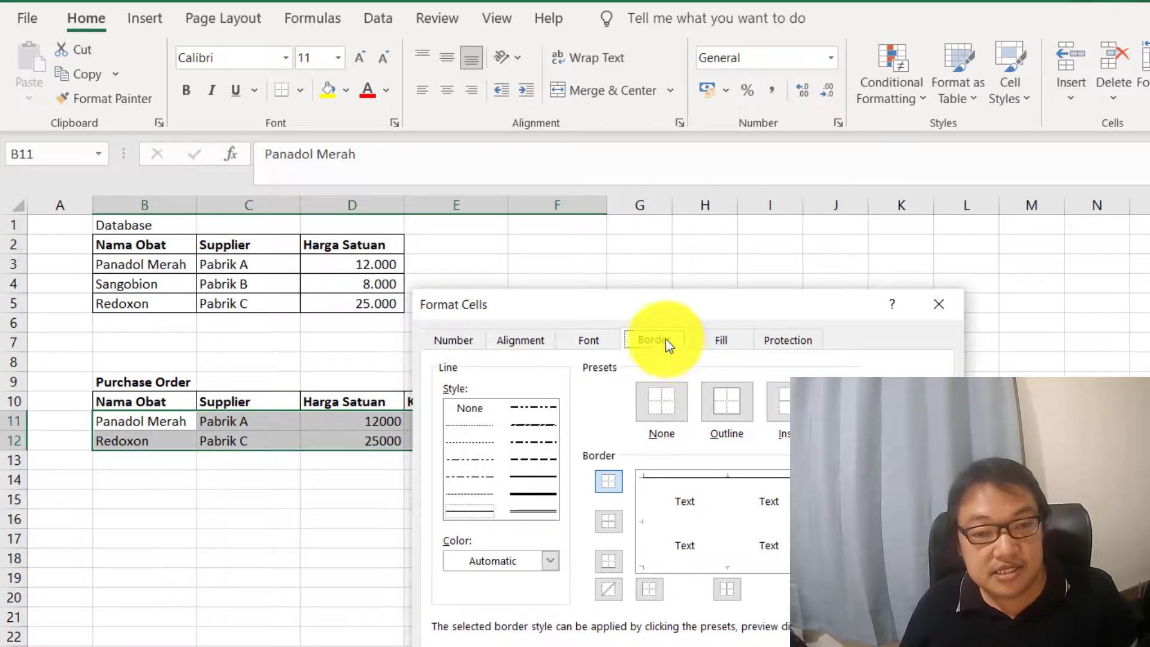
left_click(737, 416)
left_click(785, 406)
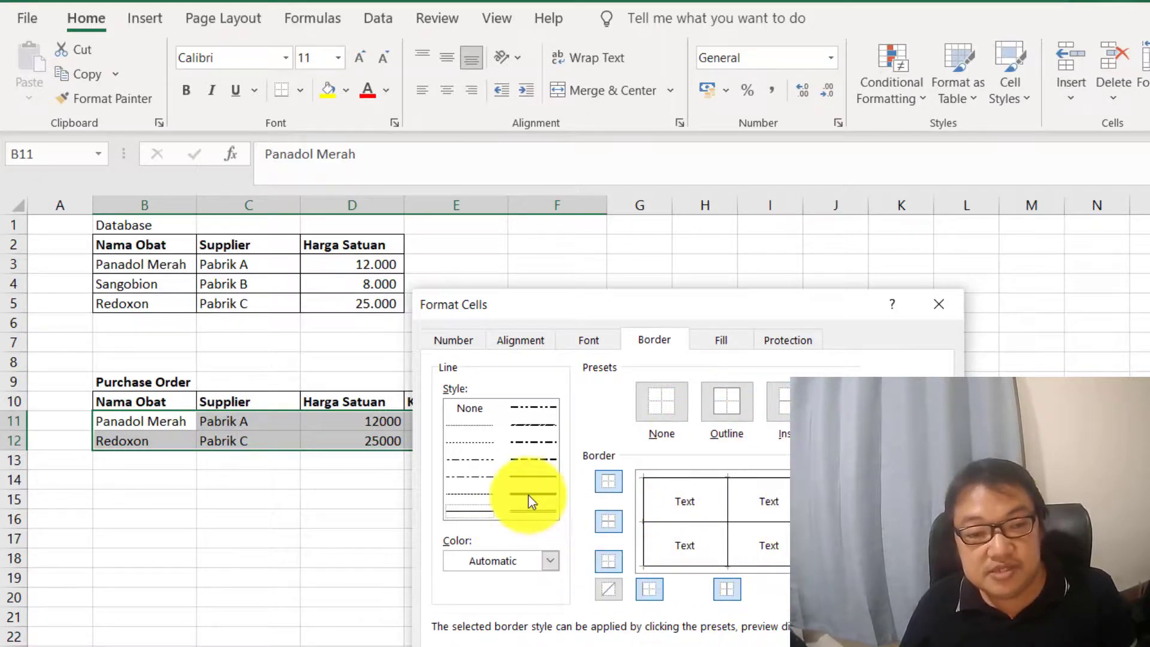
left_click(698, 523)
left_click(696, 524)
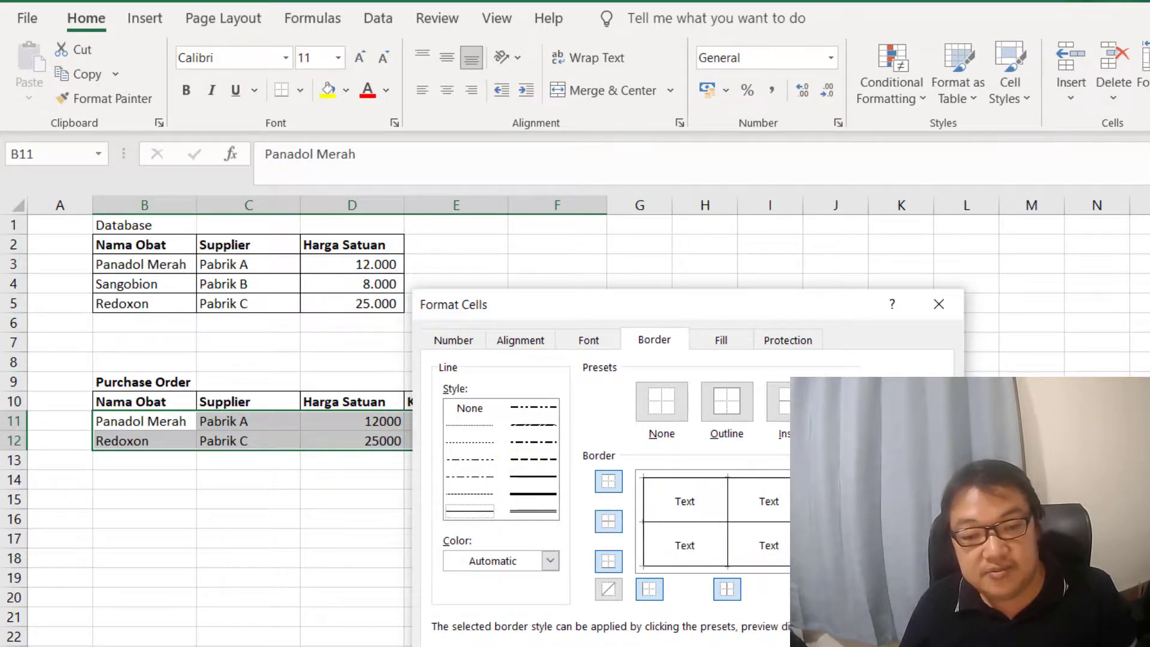
key("Return")
left_click(653, 577)
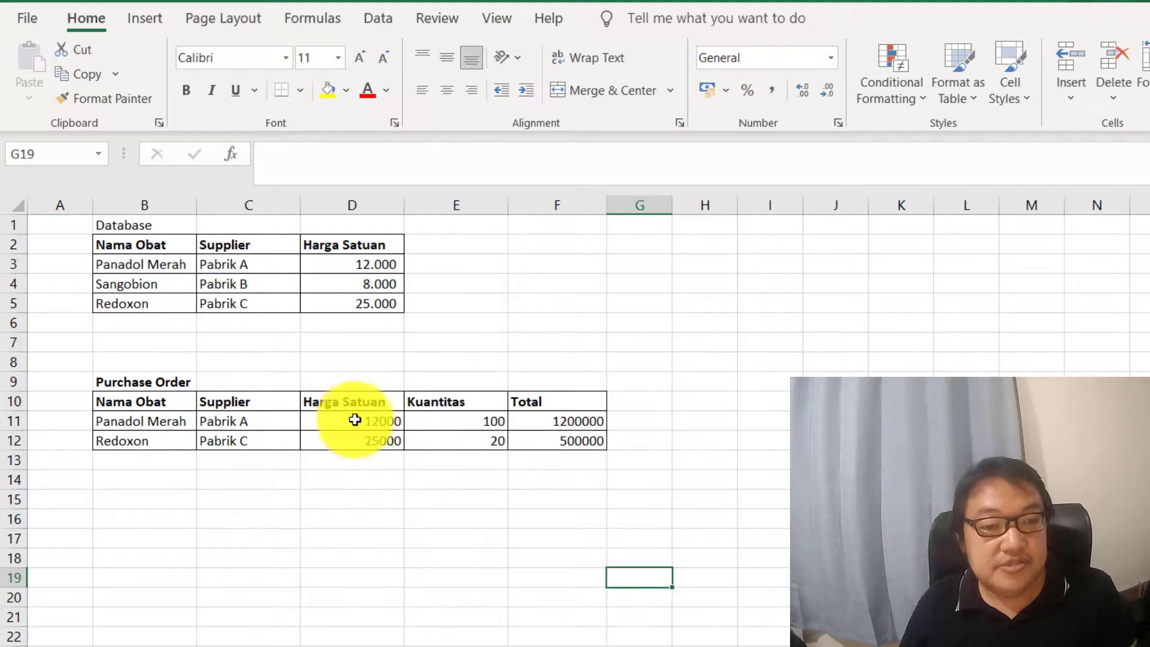
Copy the number format of database price cell D3 onto D11:F12 with Format Painter
left_click_drag(355, 420, 557, 439)
left_click(379, 265)
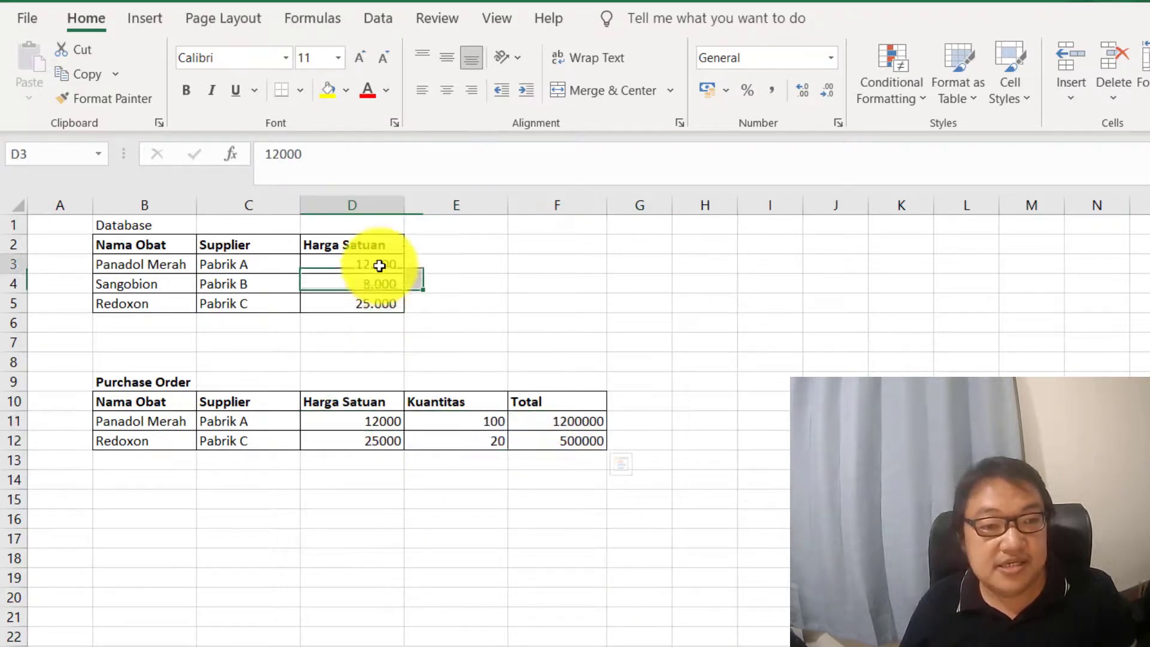
left_click(114, 110)
left_click(81, 95)
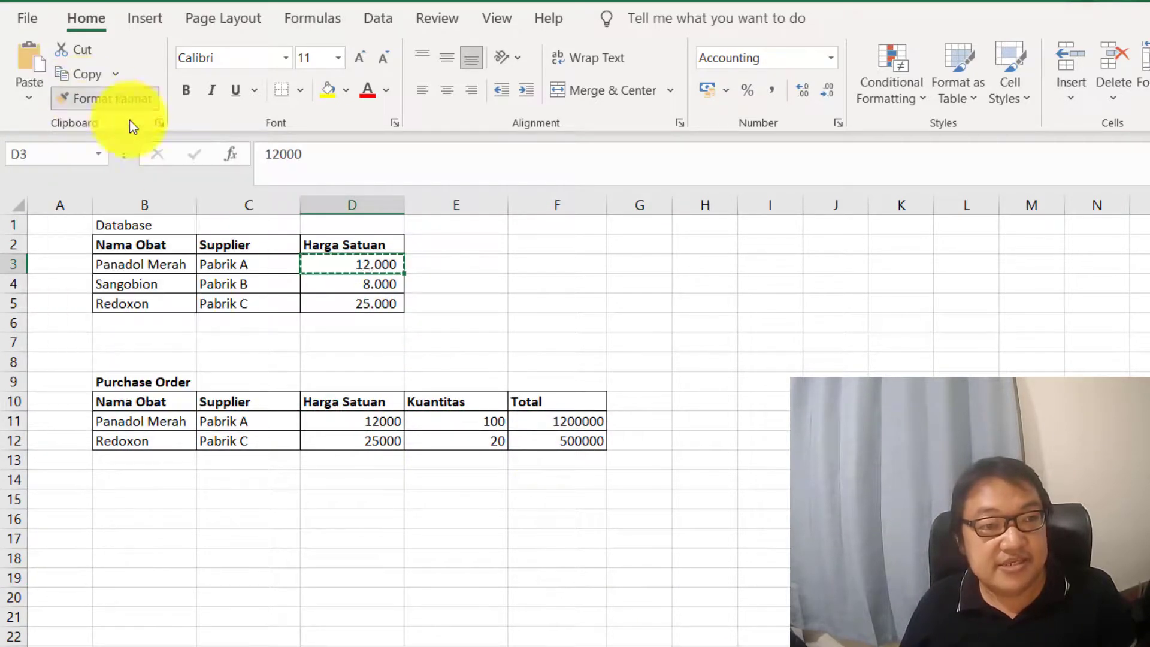
left_click_drag(357, 419, 534, 440)
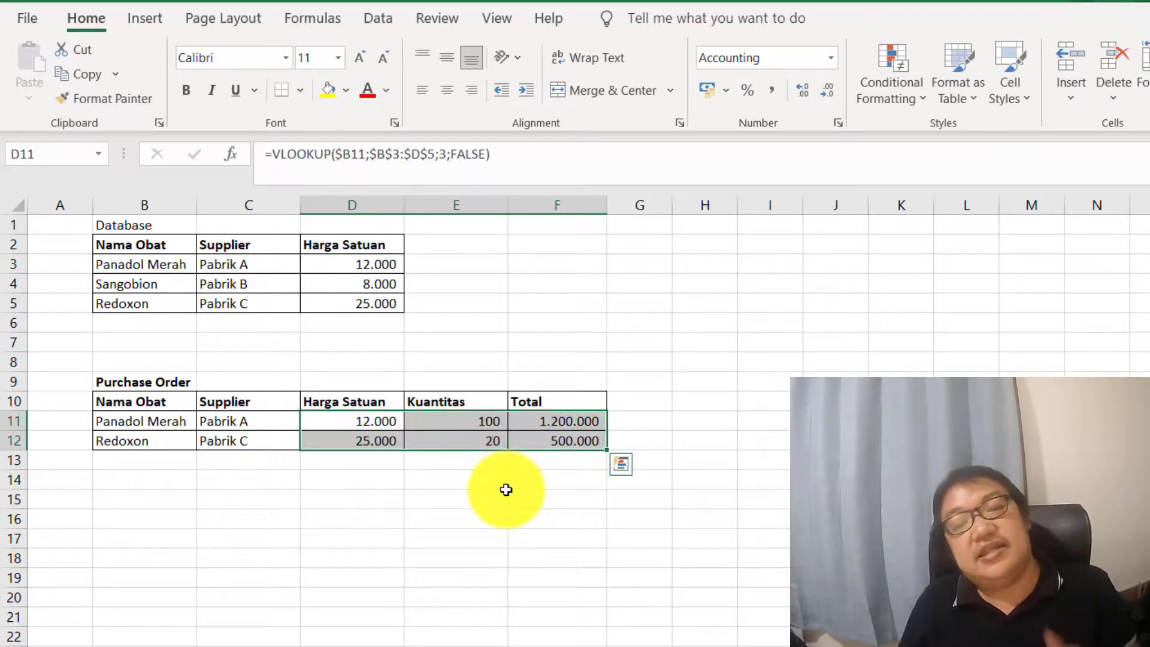
left_click(499, 492)
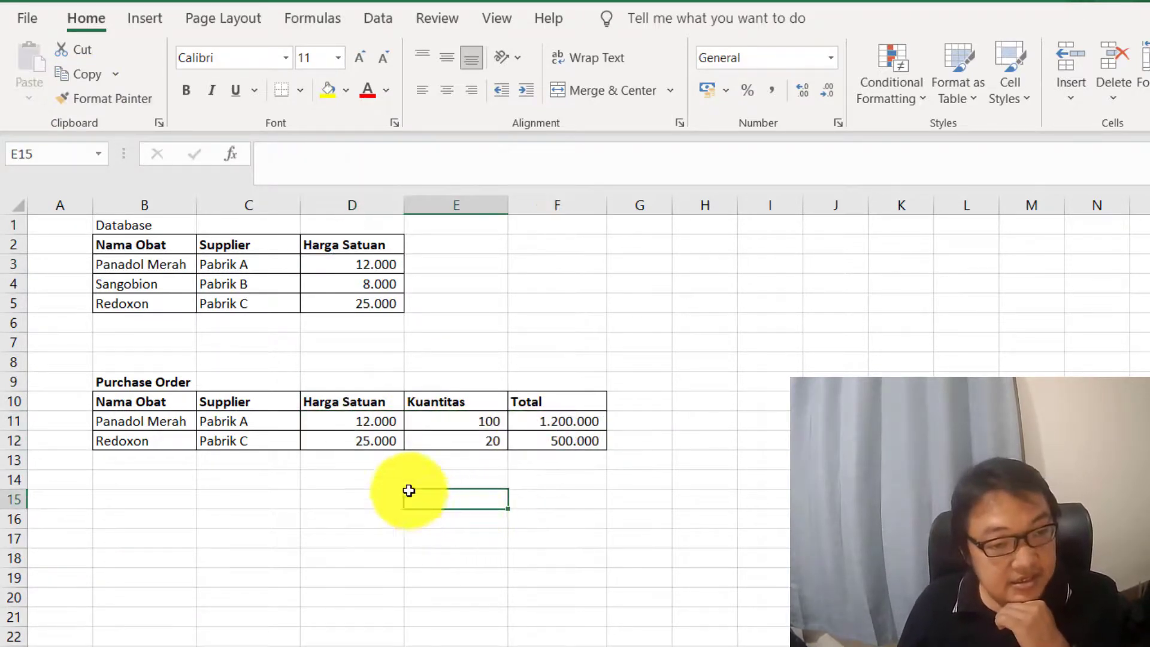
Clear the VLOOKUP formulas from Harga Satuan cells D11:D12 and Supplier cell C12
left_click(314, 419)
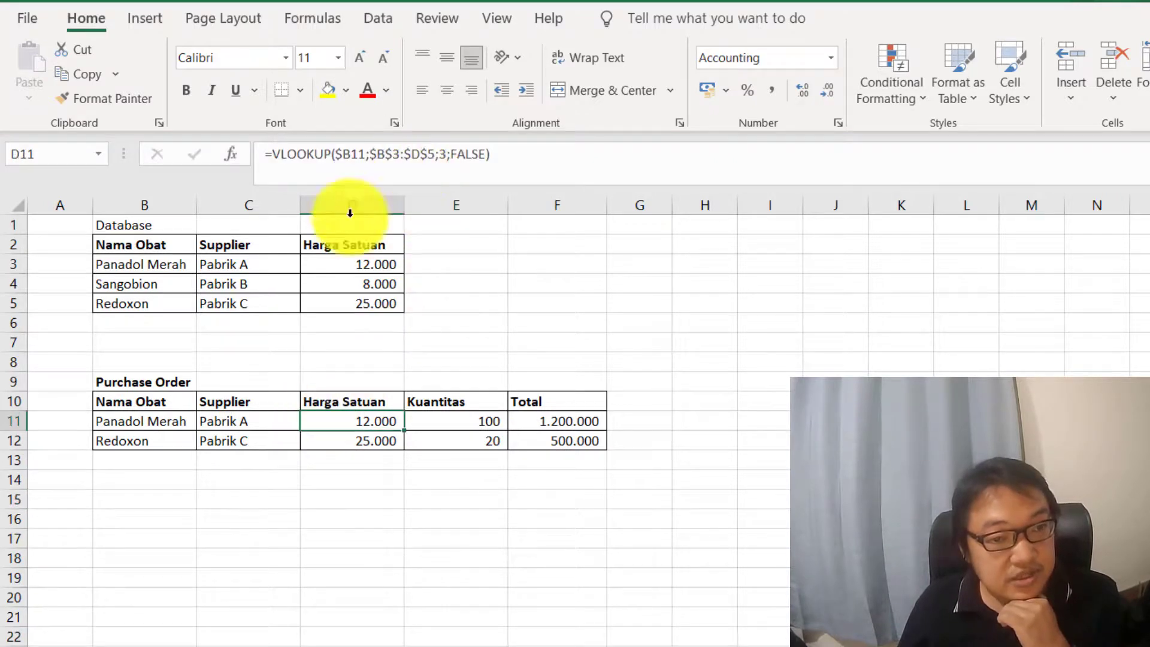
left_click(265, 422)
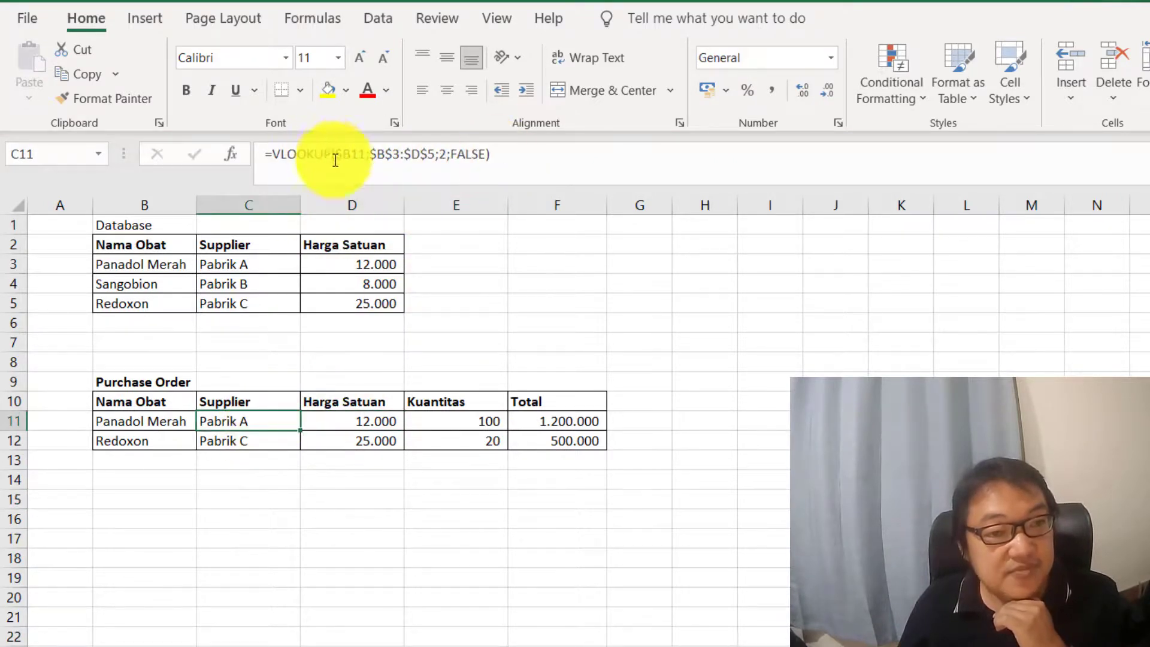
left_click(375, 425)
left_click_drag(375, 424, 375, 436)
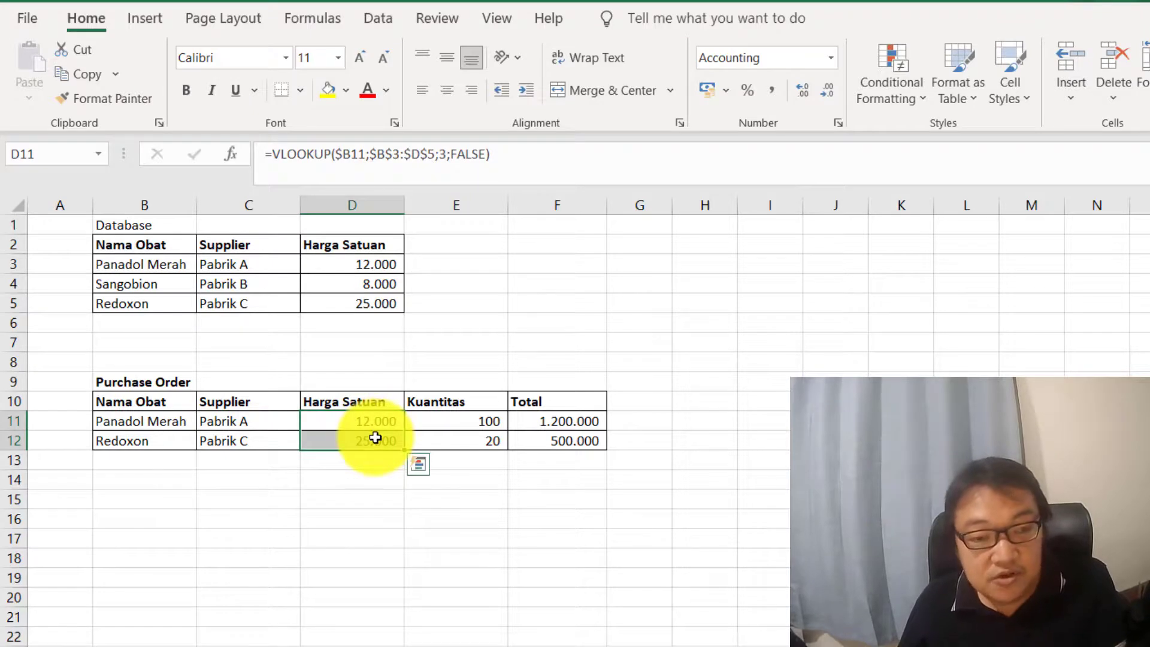
key("Delete")
left_click(276, 447)
key("Delete")
left_click(368, 557)
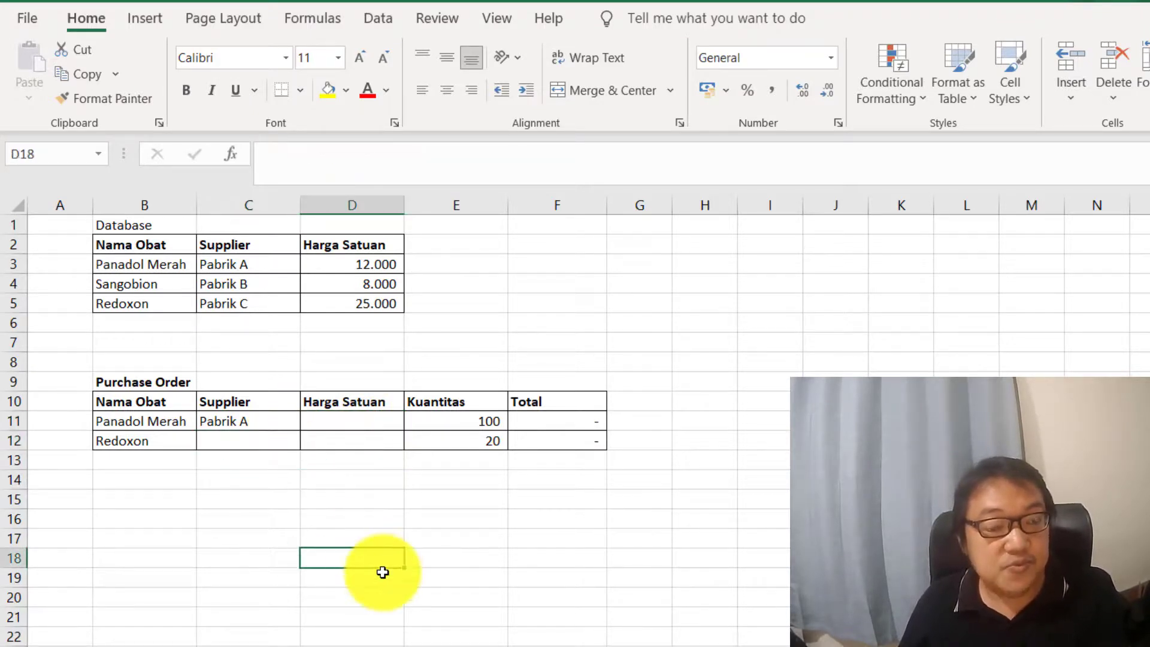
Fill the Supplier VLOOKUP formula from C11 across to Harga Satuan cell D11
mouse_move(482, 429)
left_mouse_down()
mouse_move(480, 419)
mouse_move(477, 442)
left_mouse_up()
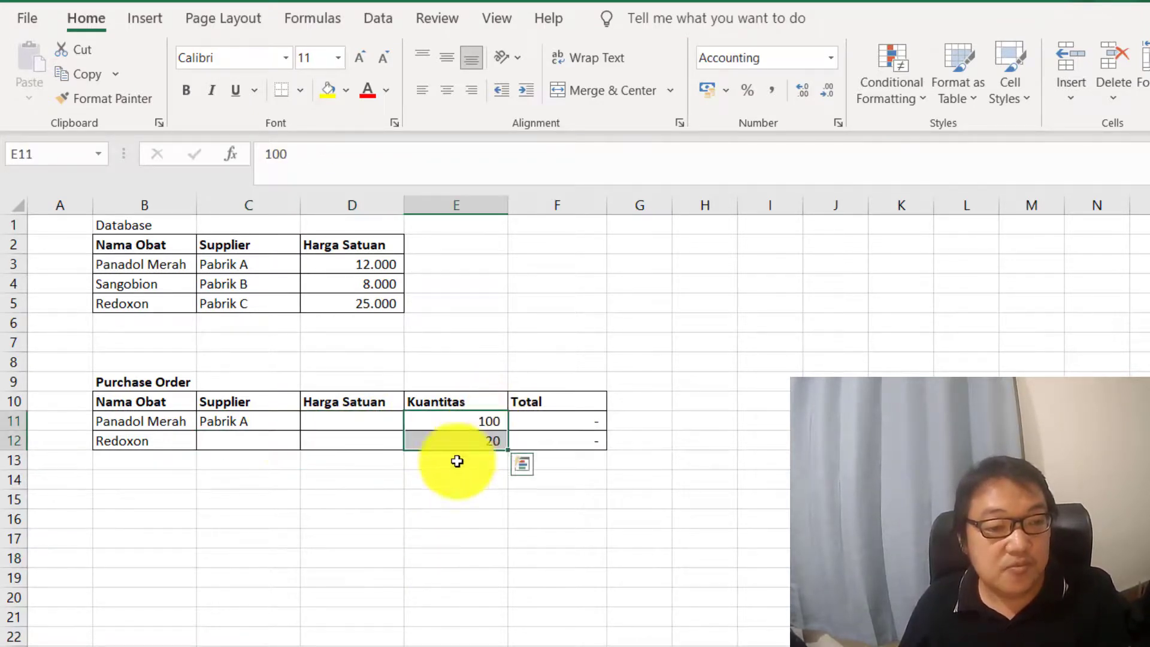
left_click(275, 420)
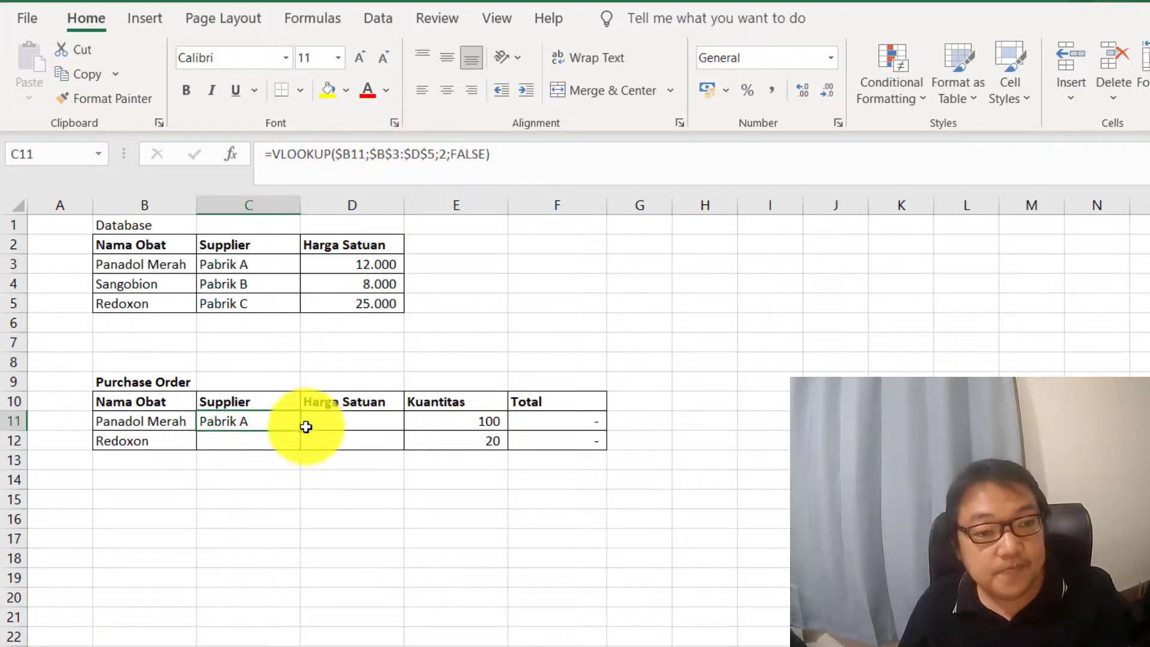
left_click_drag(299, 429, 396, 435)
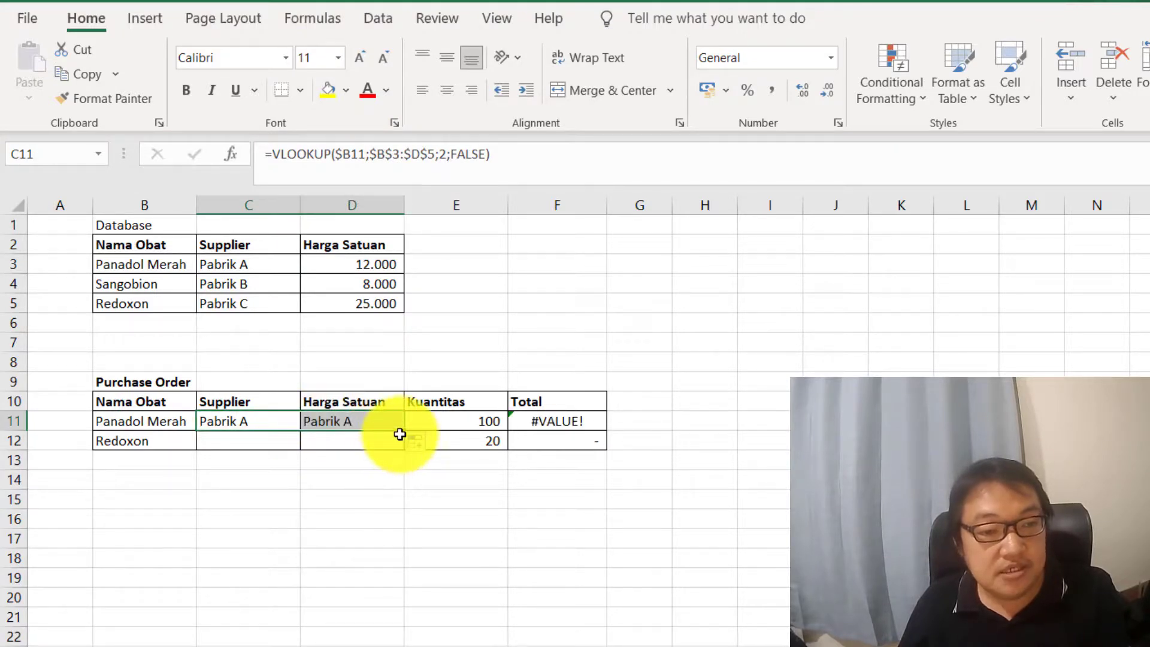
left_click(276, 427)
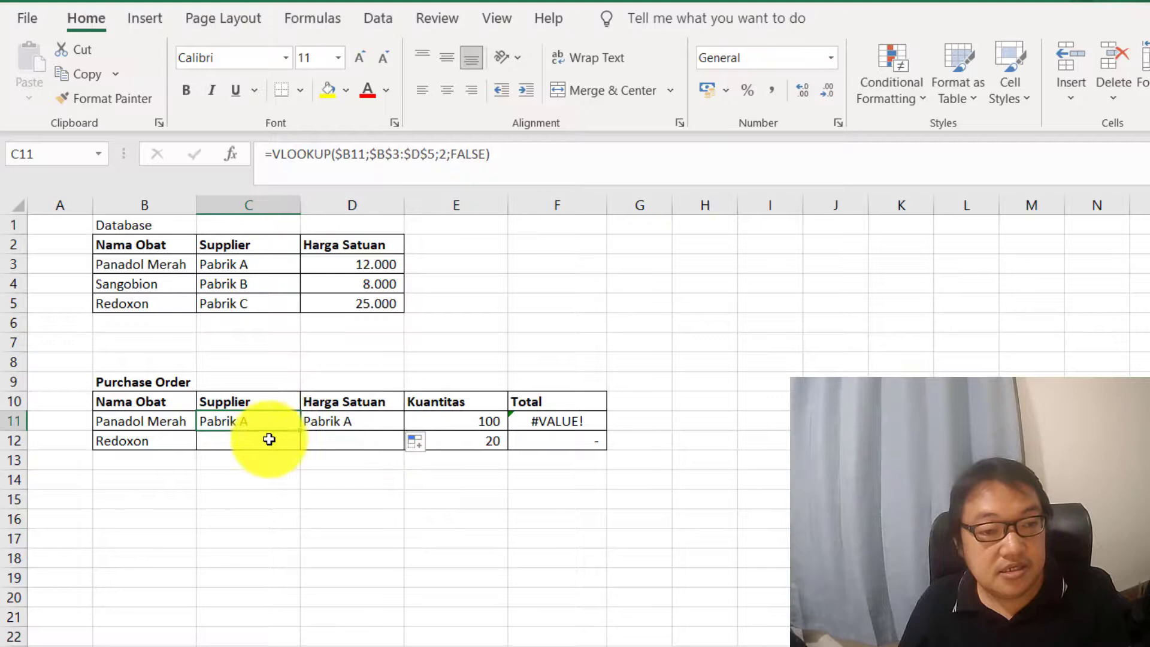
Change the column index in the refilled D11 VLOOKUP formula to 3
left_click(356, 420)
left_click(440, 155)
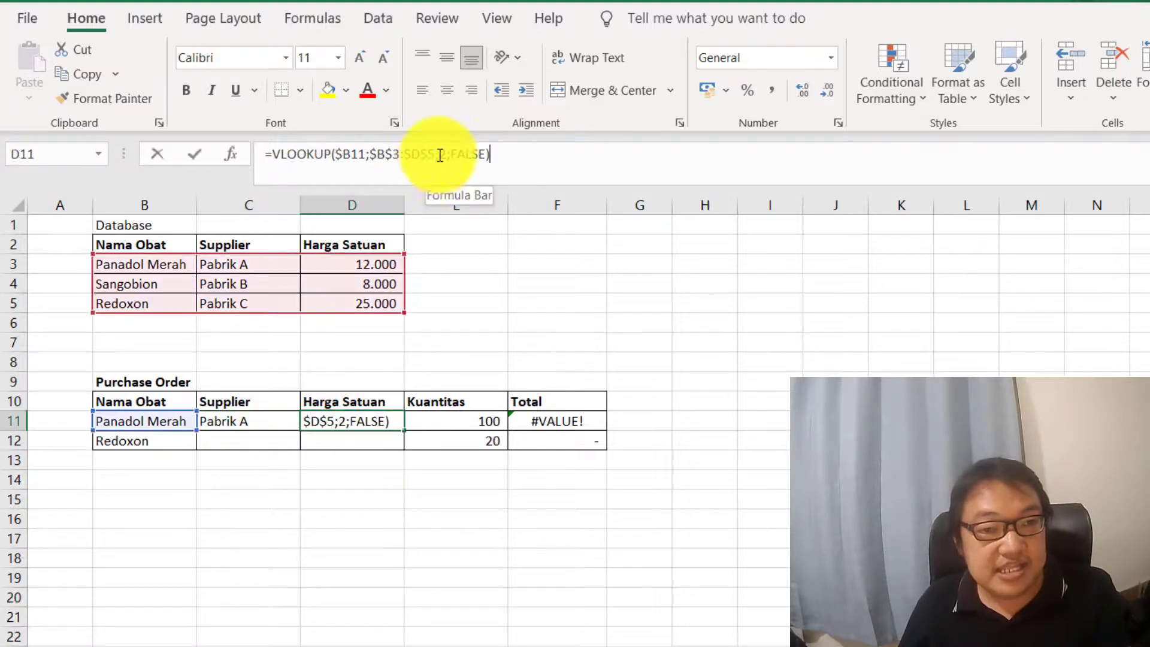
key("Return")
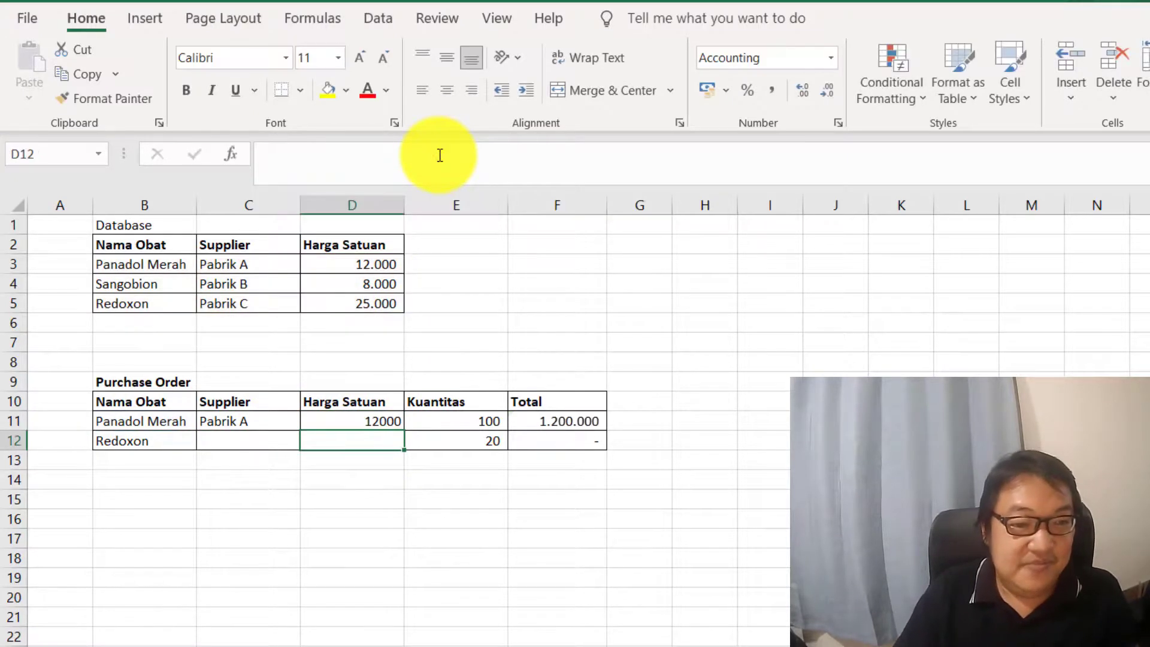
Copy the Supplier and Harga Satuan formulas in C11:D11 down to row 12
key("Up")
key("Left")
key("shift+Right")
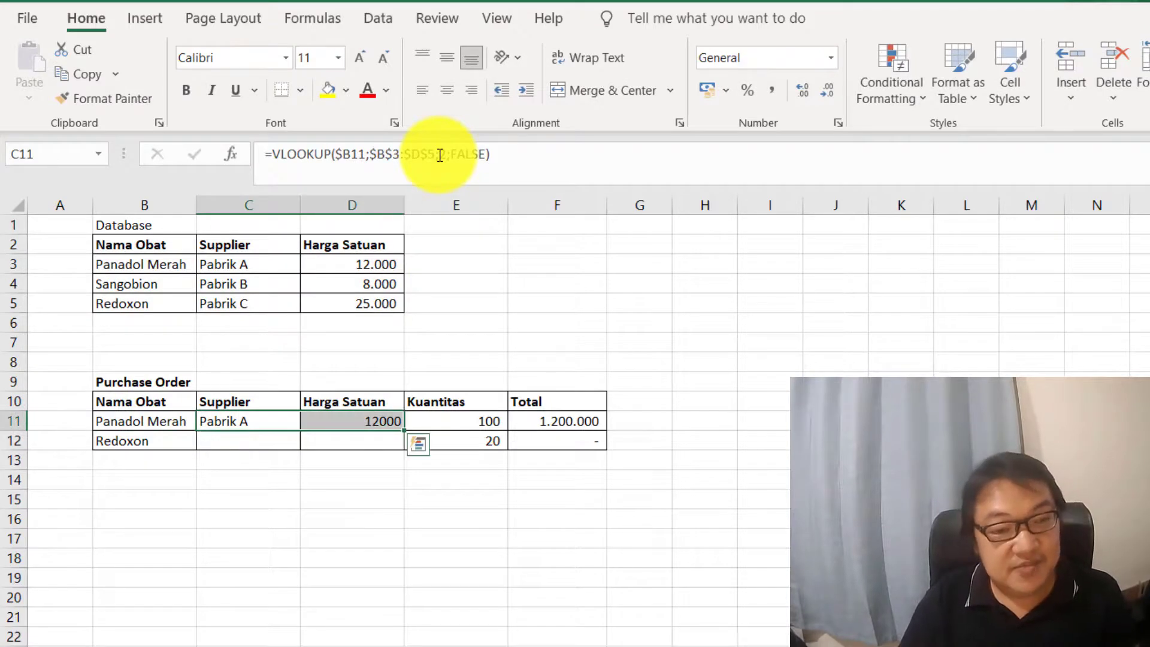
key("ctrl+c")
key("shift+Down")
key("ctrl+v")
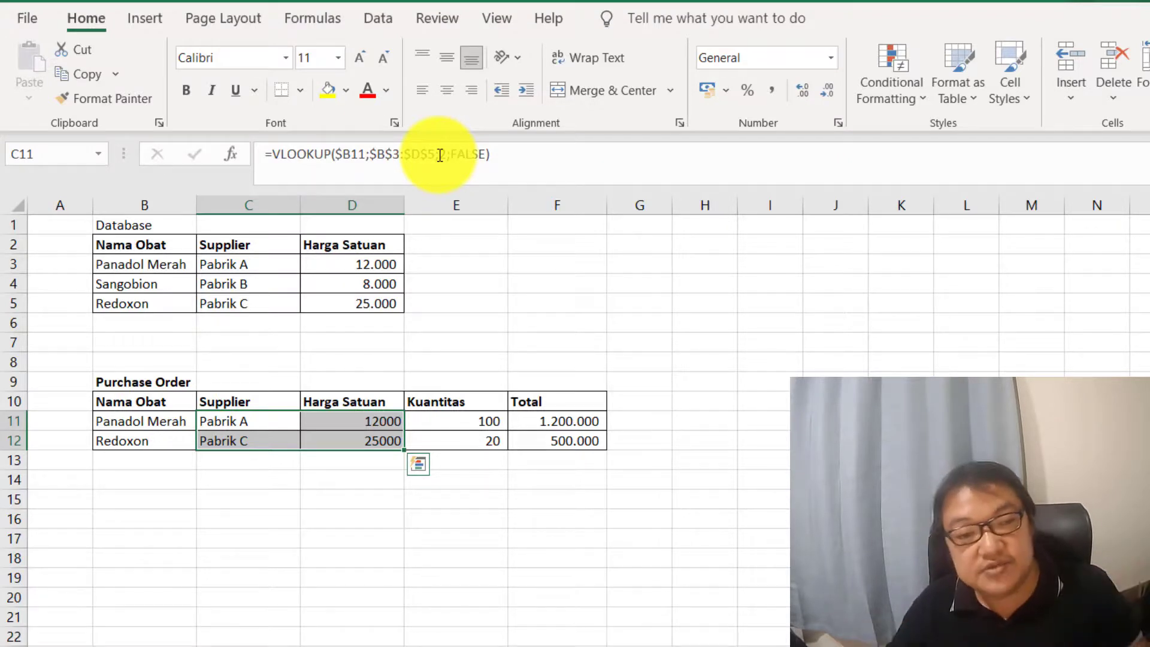
left_click(514, 525)
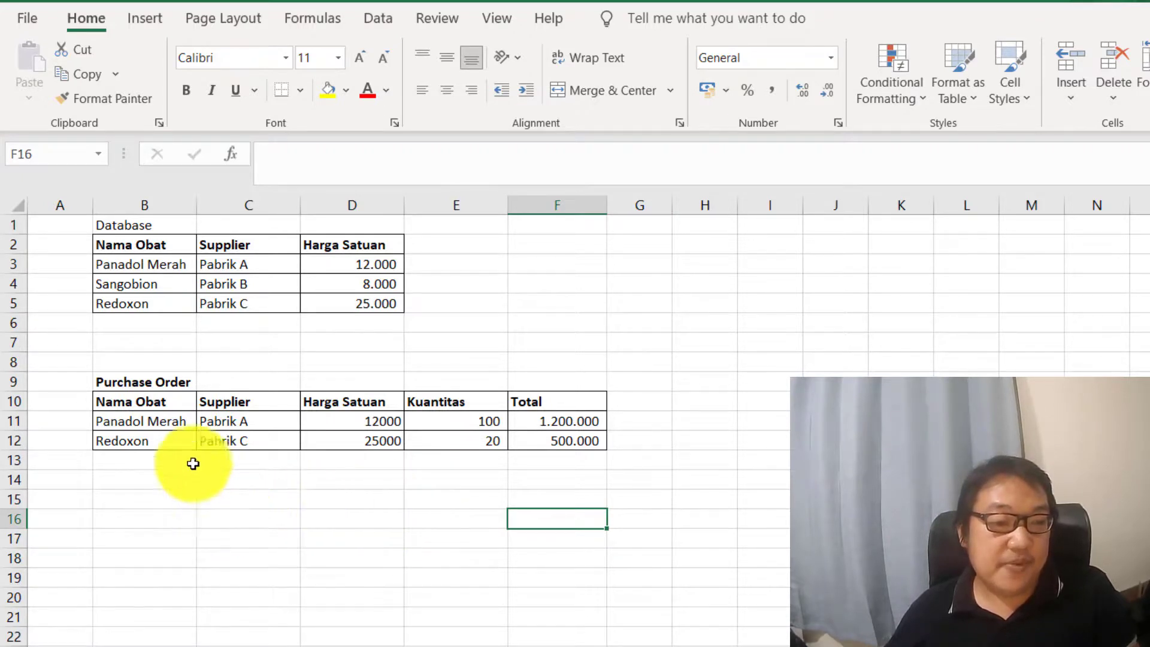
Review the Nama Obat lookup values and the table array and range lookup arguments of the VLOOKUP in C11
left_click_drag(154, 420, 156, 442)
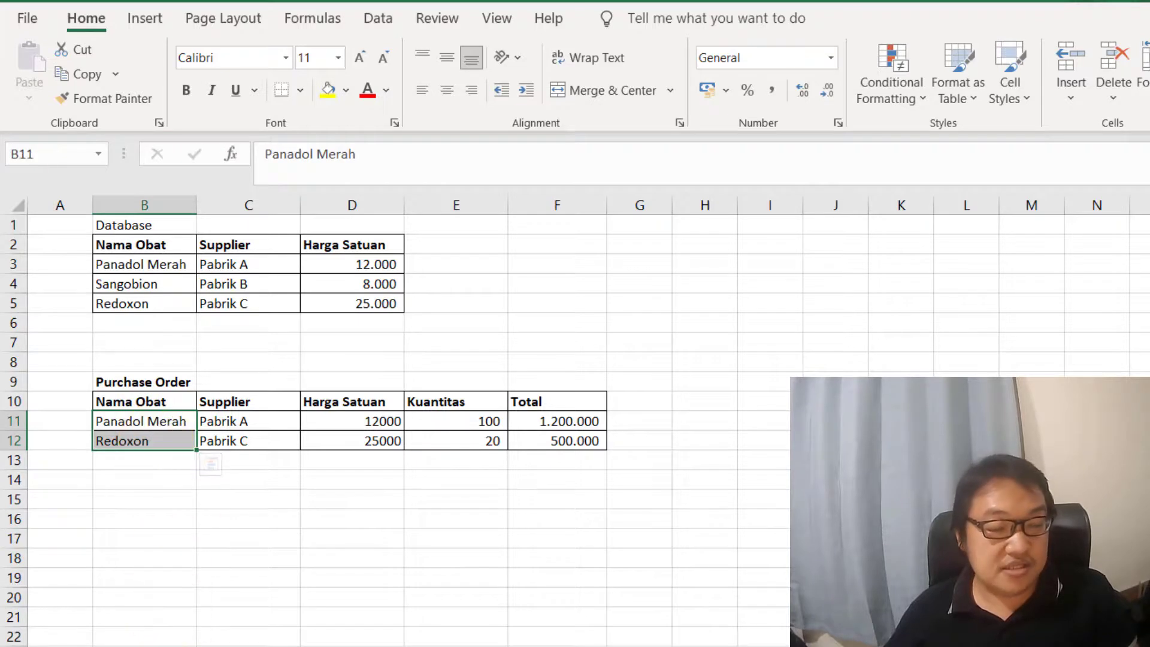
left_click(274, 429)
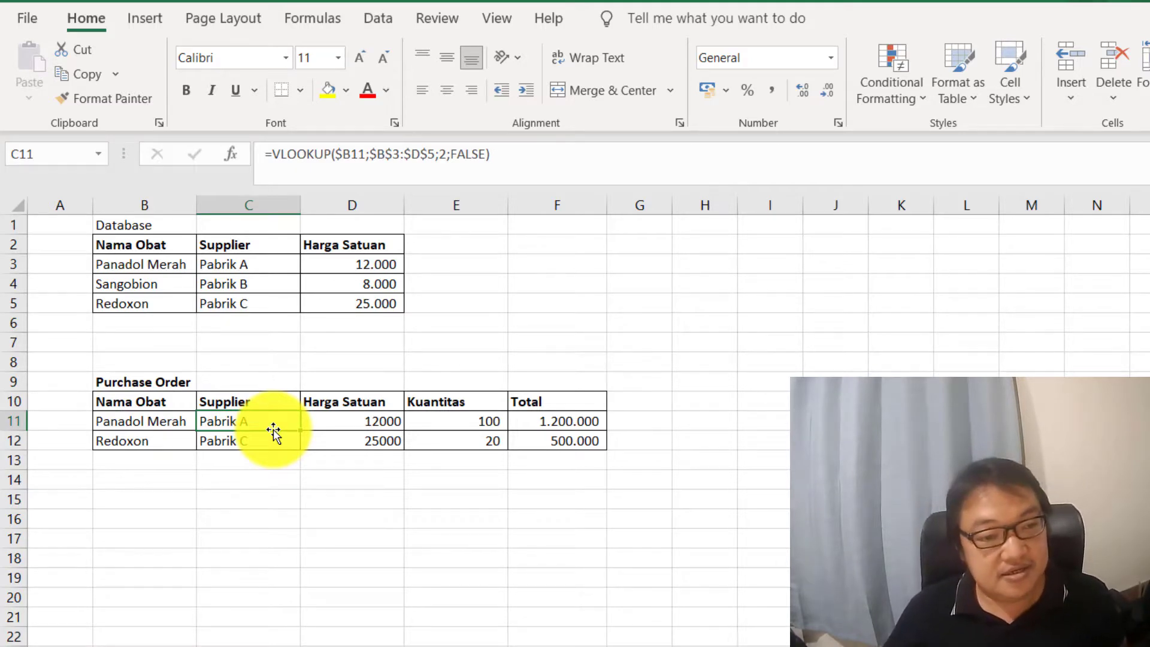
left_click(406, 157)
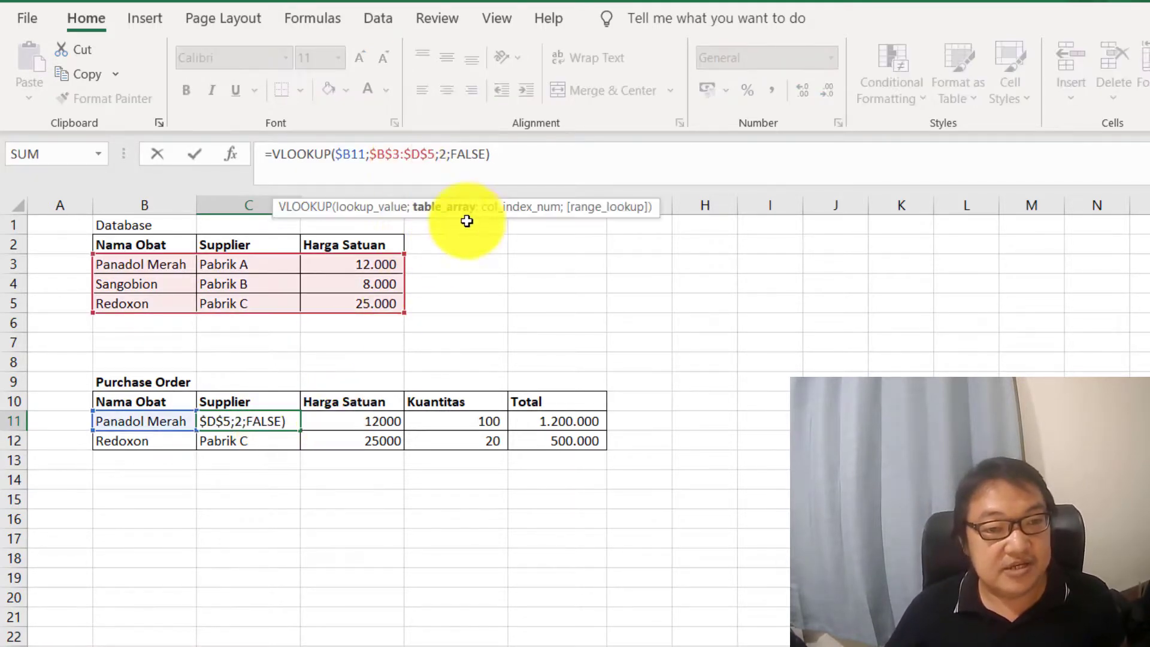
left_click_drag(470, 215, 411, 347)
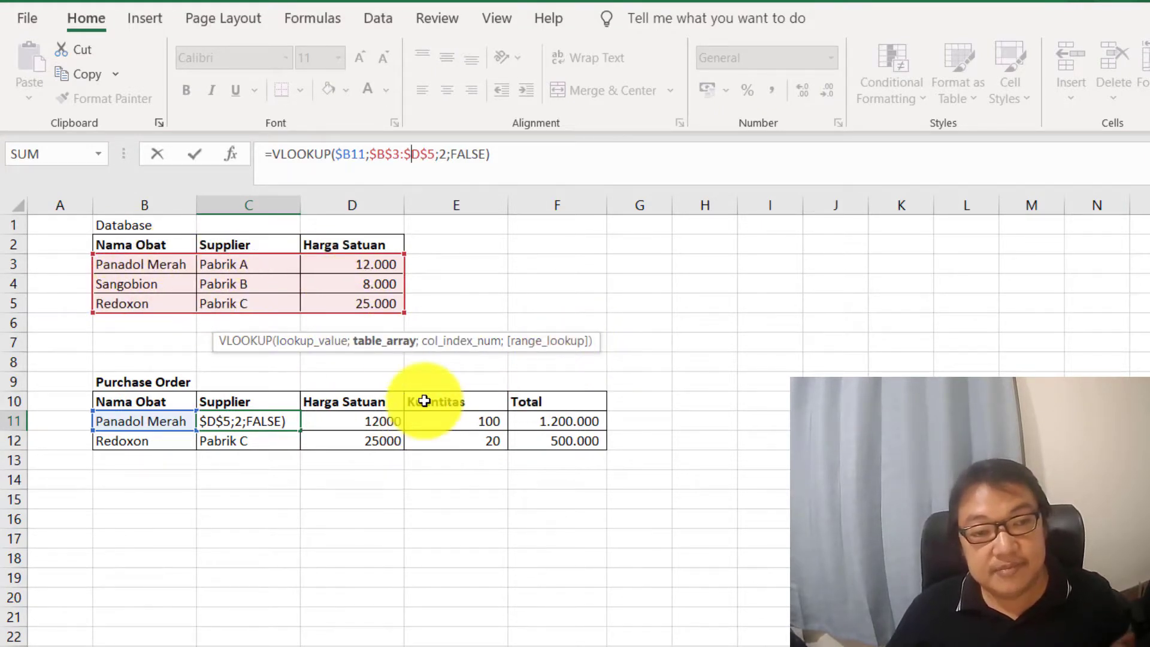
double_click(467, 155)
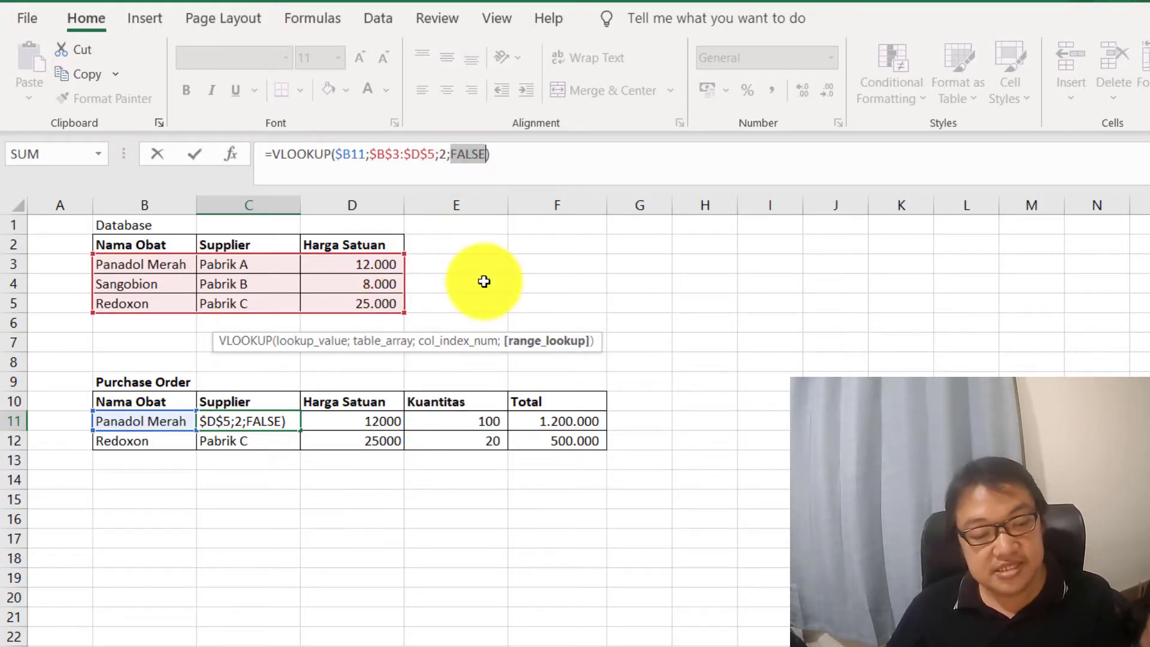
key("ctrl+Return")
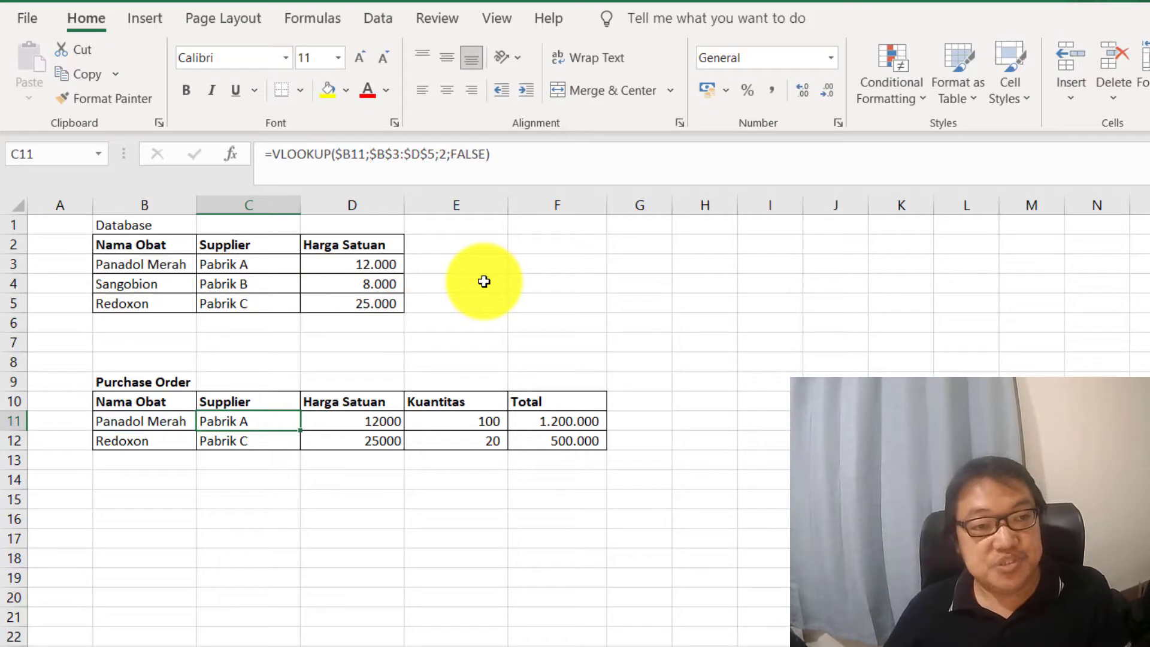